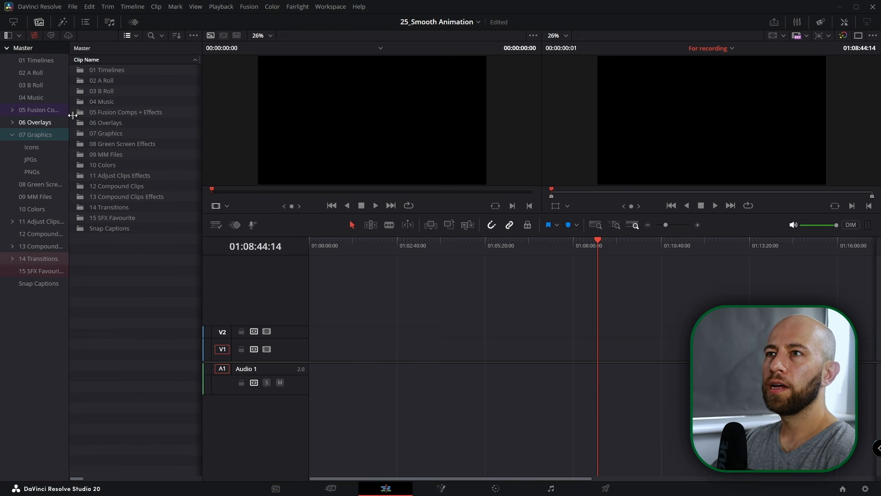
- Place DaVinci Resolve (square).png from the 07 Graphics bin at the start of track V1 and extend it to about 19 seconds
{"action": "left_click", "coordinate": [38, 137]}
{"action": "left_click_drag", "start_coordinate": [122, 81], "coordinate": [354, 349]}
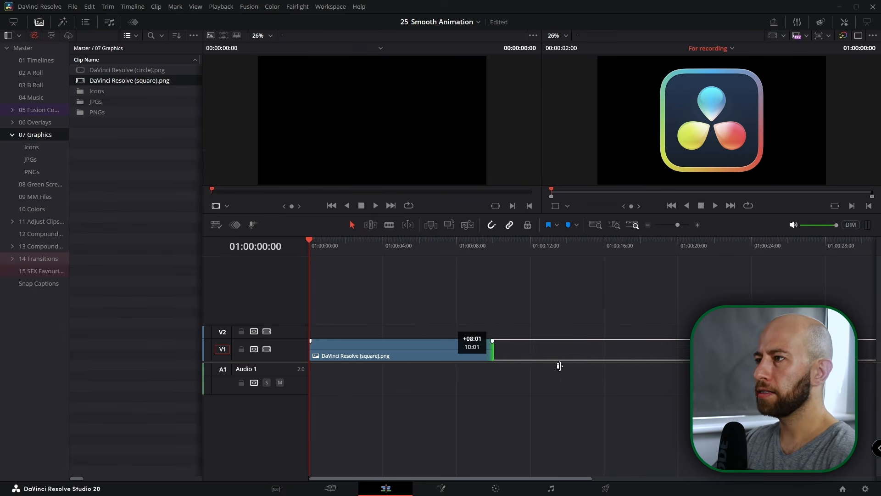
{"action": "left_click_drag", "start_coordinate": [558, 365], "coordinate": [670, 371]}
- Trim the end of the logo clip to the 01:00:03:00 mark
{"action": "key", "text": "shift+Right"}
{"action": "key", "text": "shift+Right"}
{"action": "key", "text": "shift+Right"}
{"action": "key", "text": "shift+Right"}
{"action": "key", "text": "shift+Right"}
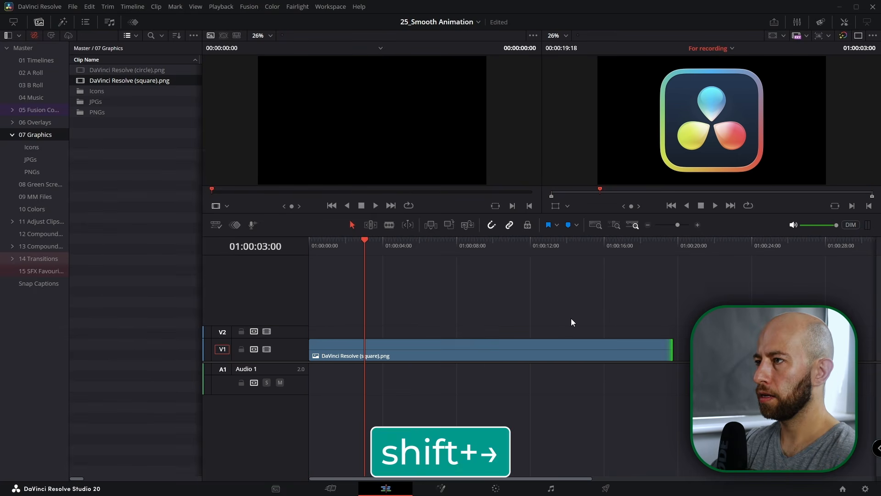
{"action": "left_click", "coordinate": [554, 356]}
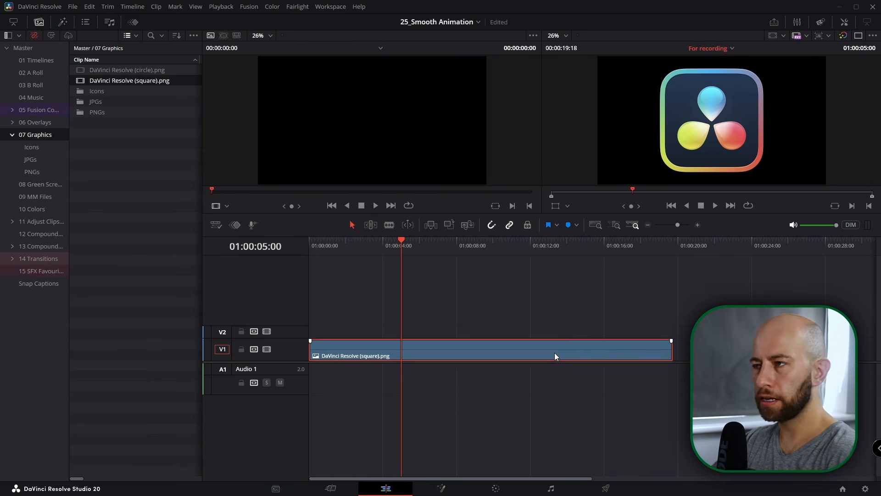
{"action": "key", "text": "shift+bracketright"}
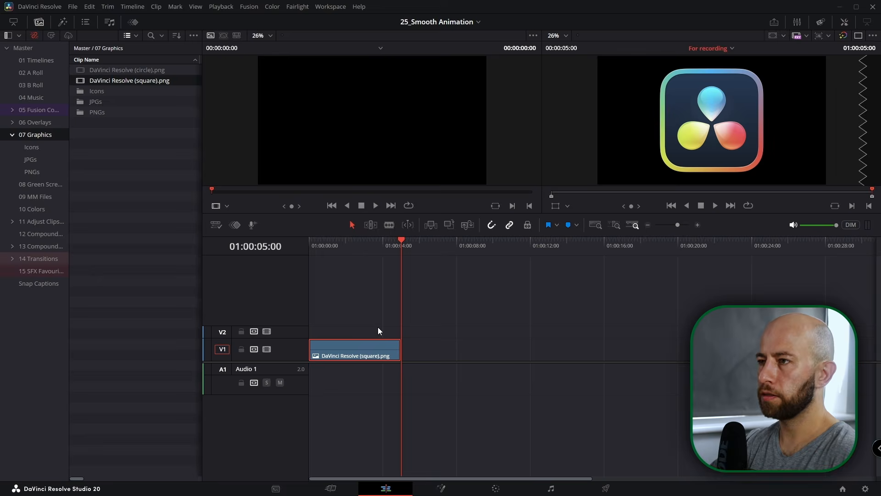
{"action": "key", "text": "shift+Left"}
{"action": "key", "text": "shift+Left"}
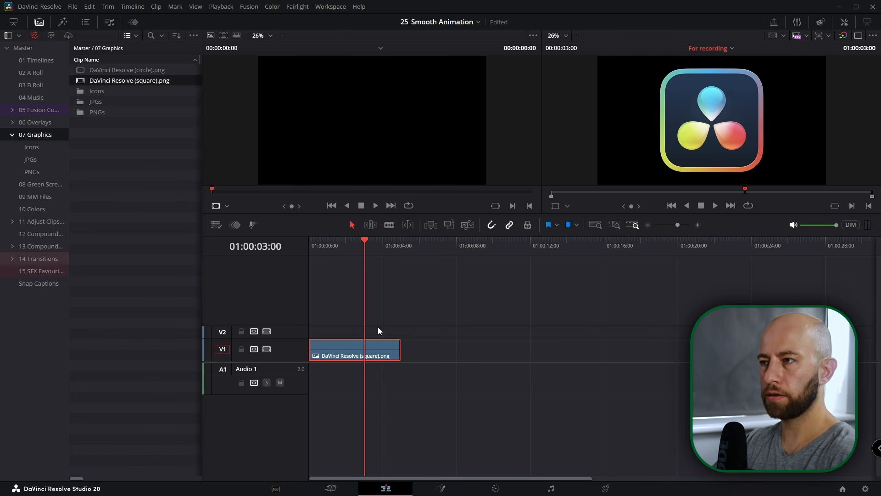
{"action": "key", "text": "shift+bracketright"}
- Scale the logo to 0.290, move it to X position -1389 and keyframe its position at the first frame
{"action": "key", "text": "Home"}
{"action": "left_click", "coordinate": [843, 23]}
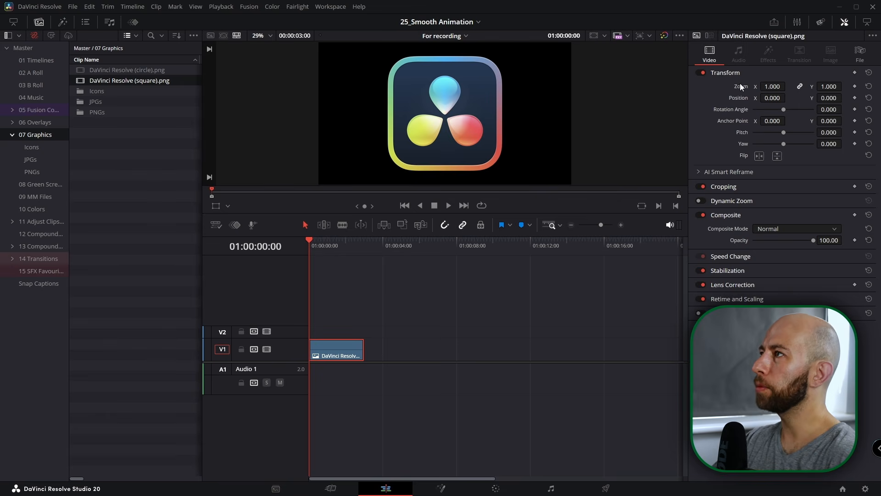
{"action": "left_click_drag", "start_coordinate": [772, 87], "coordinate": [737, 98]}
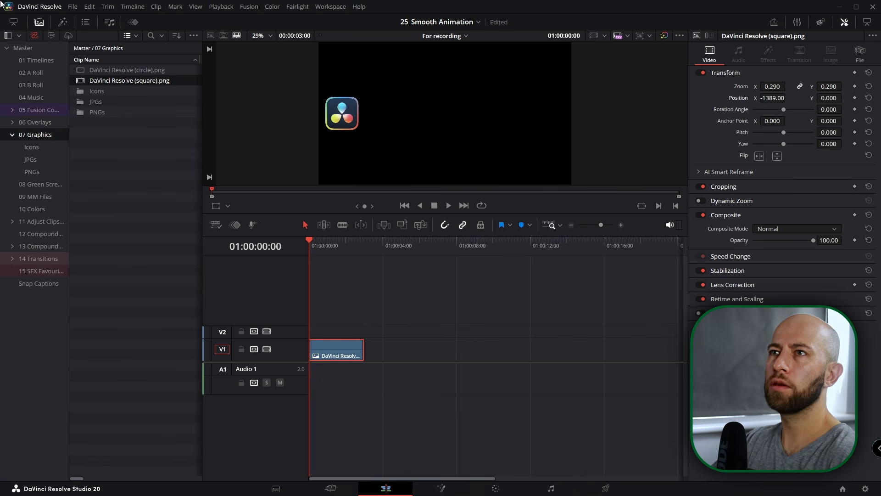
{"action": "left_click", "coordinate": [38, 22]}
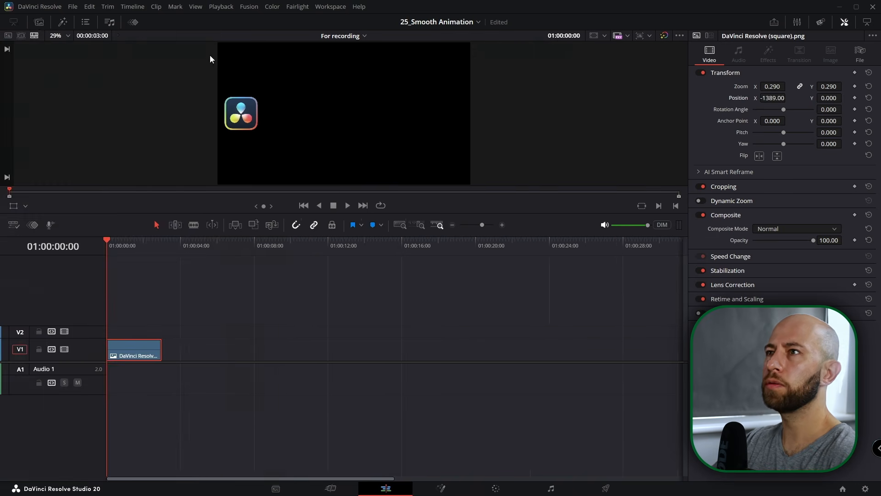
{"action": "left_click", "coordinate": [855, 97]}
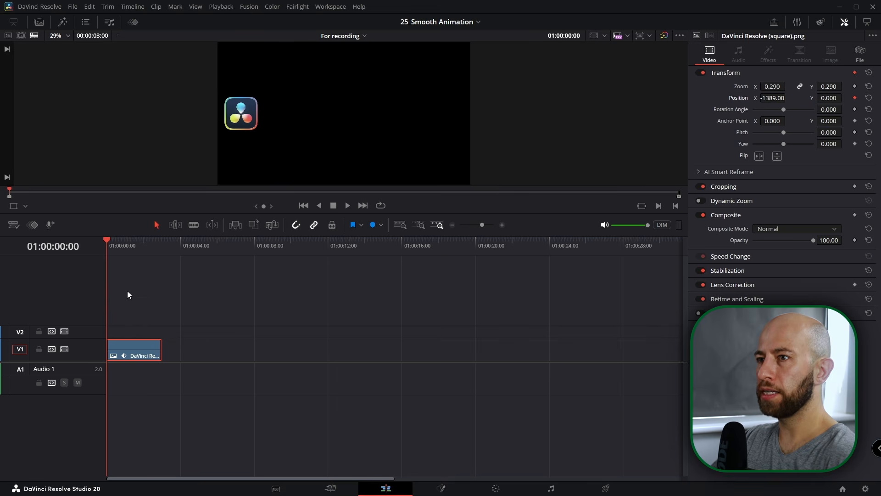
- Set the logo's X position to 1220 at the clip's end and play back the movement from the start
{"action": "key", "text": "Down"}
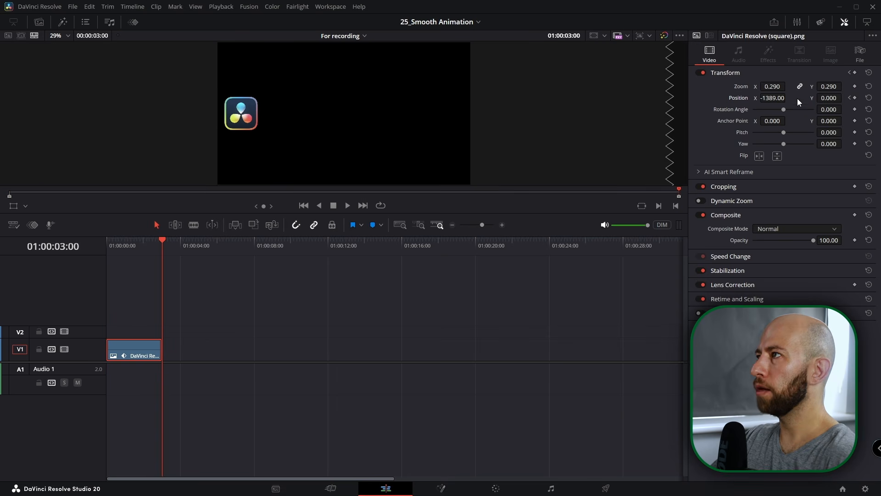
{"action": "mouse_move", "coordinate": [772, 98]}
{"action": "left_mouse_down"}
{"action": "mouse_move", "coordinate": [788, 97]}
{"action": "mouse_move", "coordinate": [761, 97]}
{"action": "left_mouse_up"}
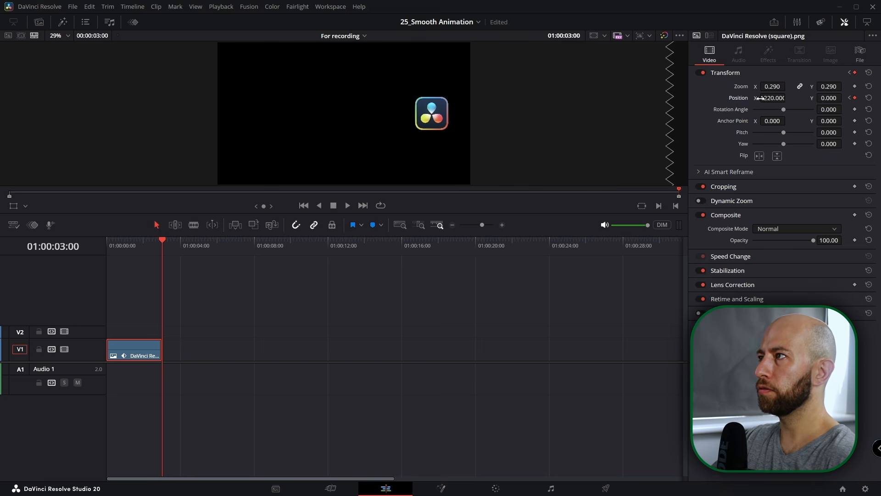
{"action": "key", "text": "Home"}
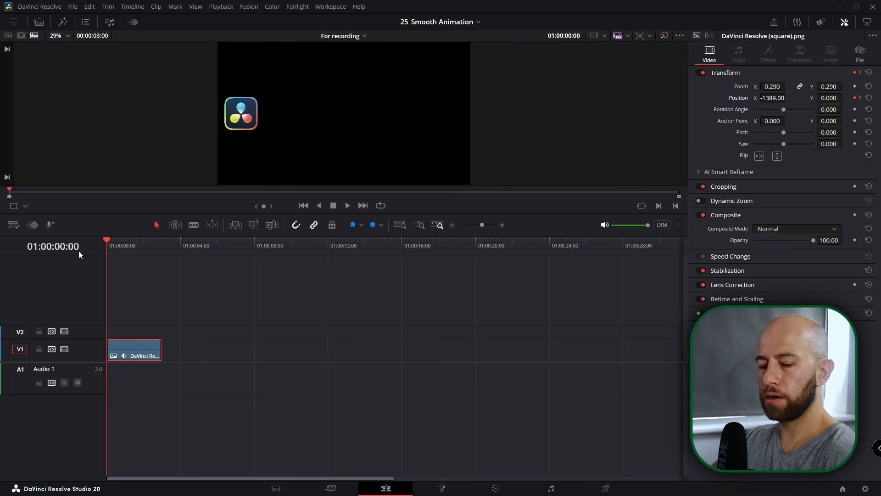
{"action": "key", "text": "space"}
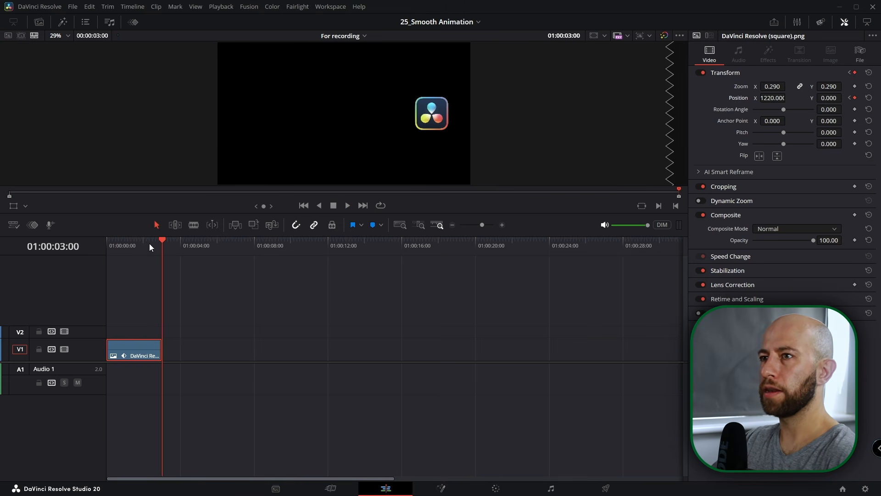
- Apply Ease In to the position keyframe at the clip's end and play back the animation
{"action": "key", "text": "Home"}
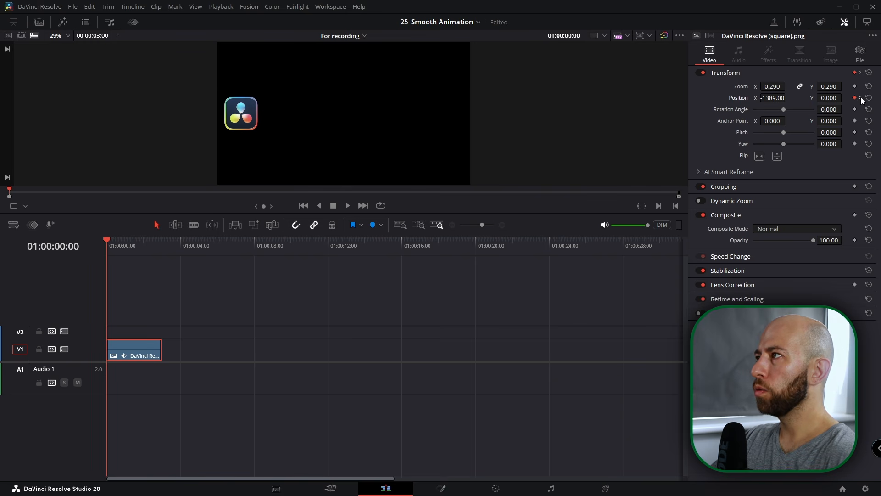
{"action": "left_click", "coordinate": [860, 98]}
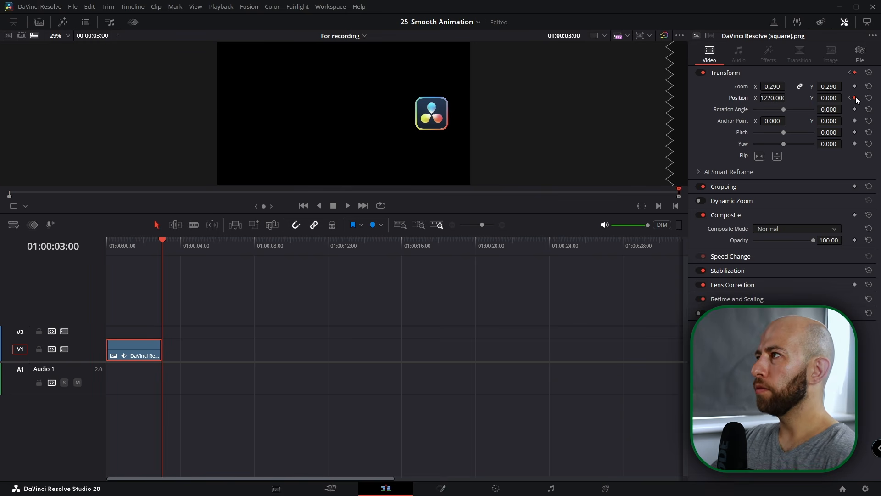
{"action": "right_click", "coordinate": [855, 98]}
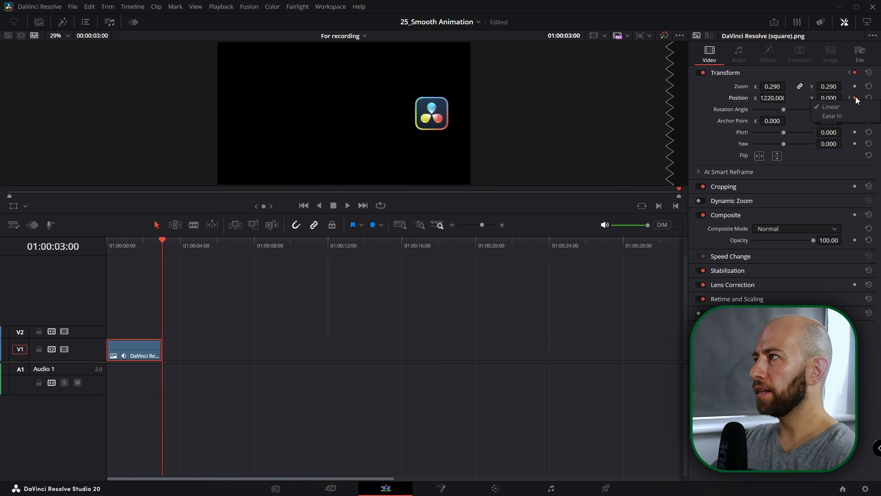
{"action": "left_click", "coordinate": [841, 116]}
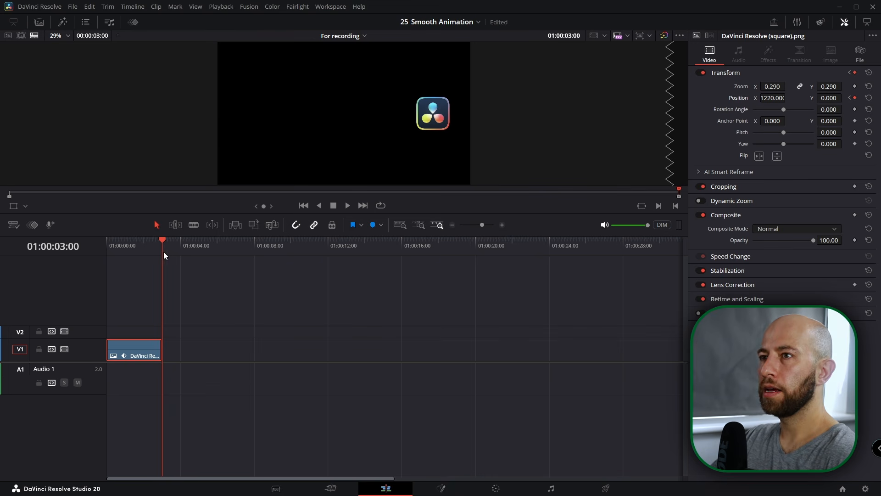
{"action": "key", "text": "Home"}
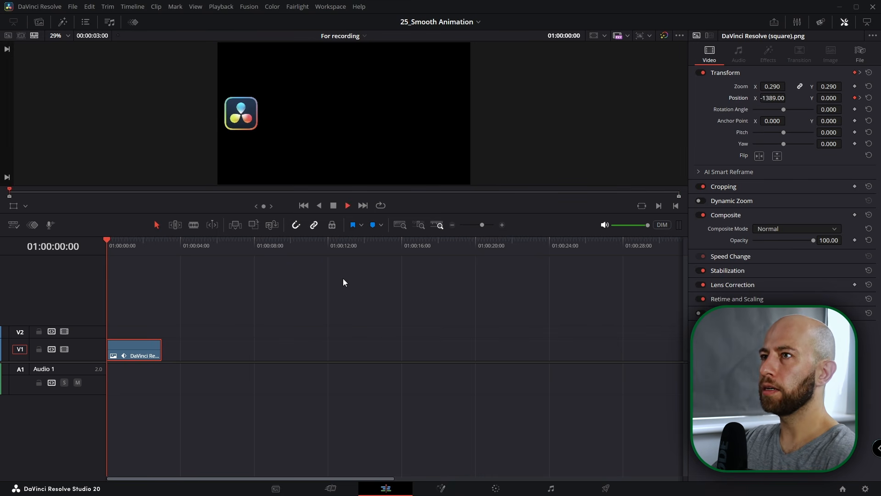
{"action": "key", "text": "space"}
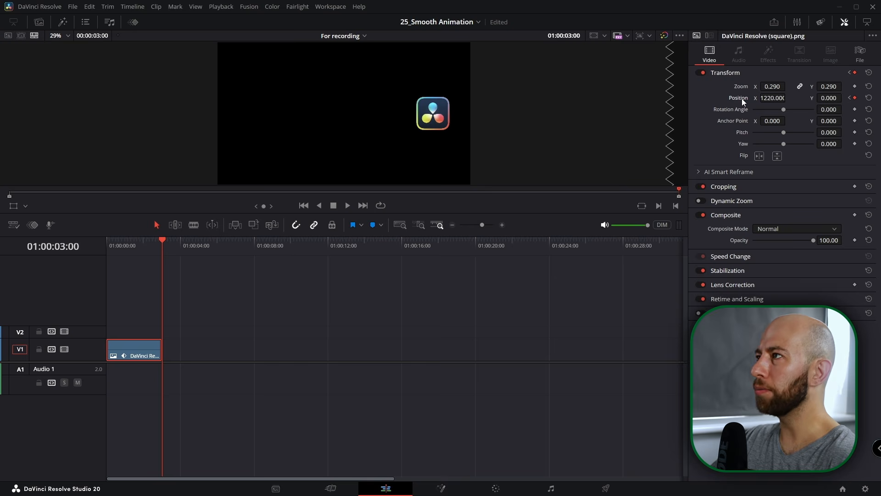
- Reset all of the logo clip's transform settings, including its position keyframes
{"action": "double_click", "coordinate": [742, 99]}
{"action": "key", "text": "Home"}
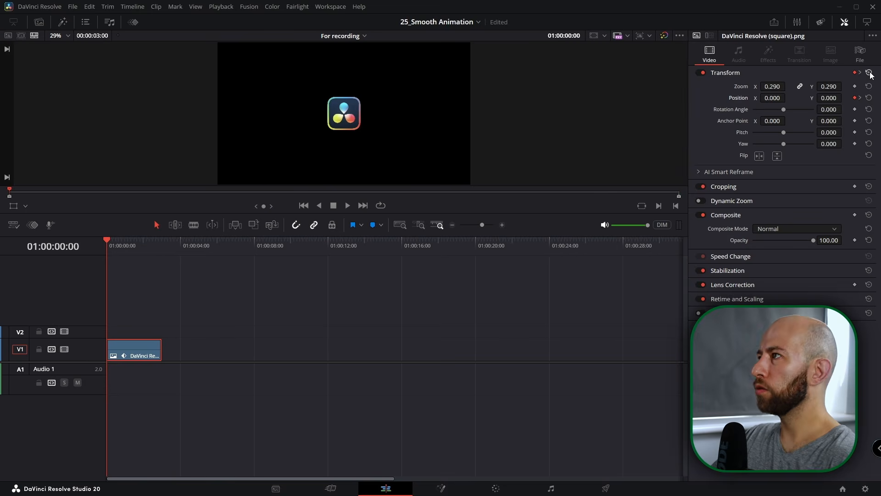
{"action": "left_click", "coordinate": [868, 73]}
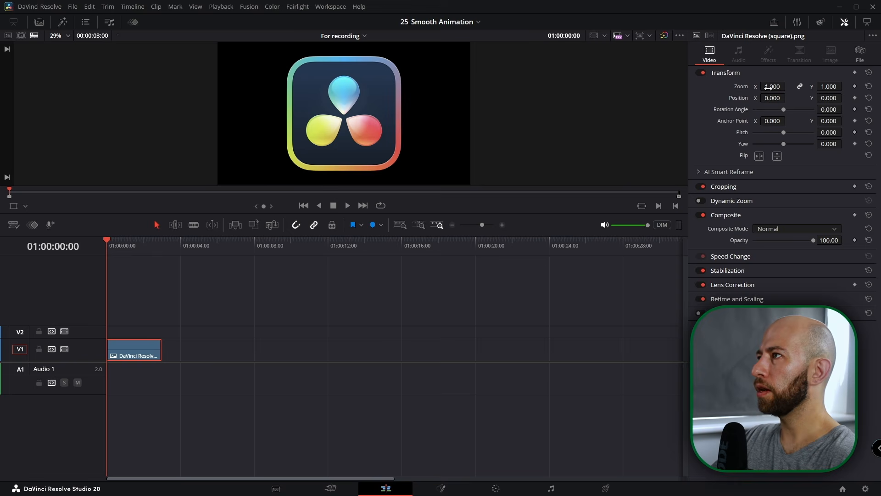
- Scale the logo to 0.410 and keyframe its X position from -1251 at the first frame to 1304 at the clip's end
{"action": "left_click_drag", "start_coordinate": [774, 86], "coordinate": [743, 87]}
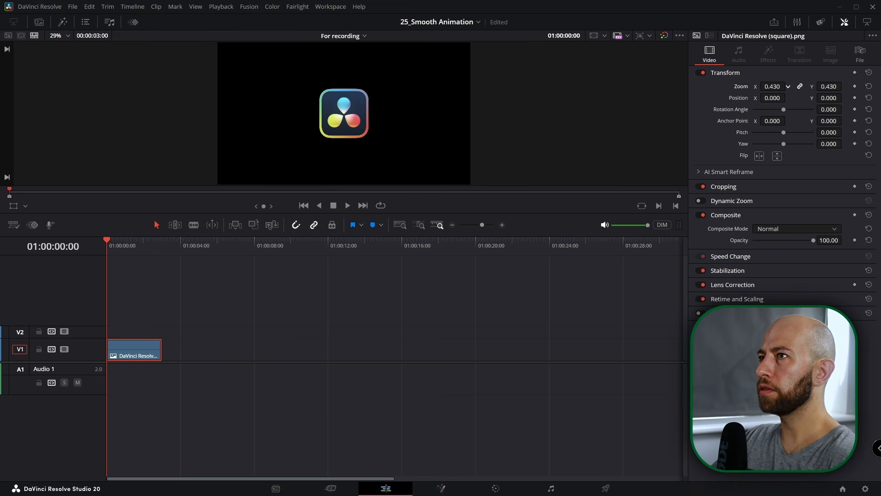
{"action": "left_click_drag", "start_coordinate": [772, 97], "coordinate": [740, 97]}
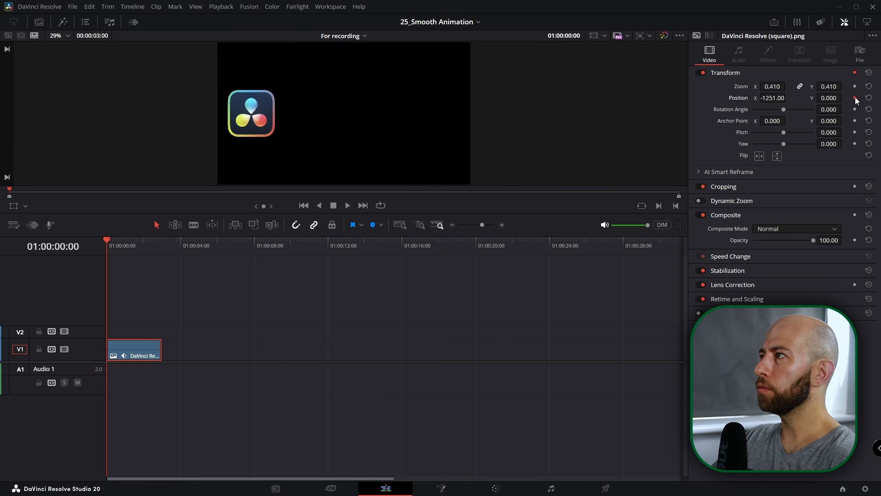
{"action": "key", "text": "Down"}
{"action": "mouse_move", "coordinate": [772, 97]}
{"action": "left_mouse_down"}
{"action": "mouse_move", "coordinate": [818, 98]}
{"action": "mouse_move", "coordinate": [787, 98]}
{"action": "left_mouse_up"}
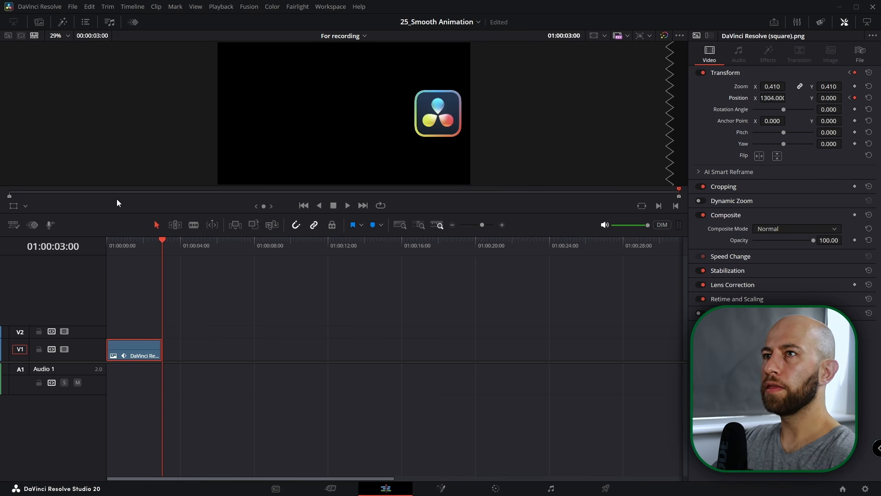
- Apply Ease In and Out to both X position keyframes in the curve editor and play back the animation
{"action": "left_click", "coordinate": [134, 23]}
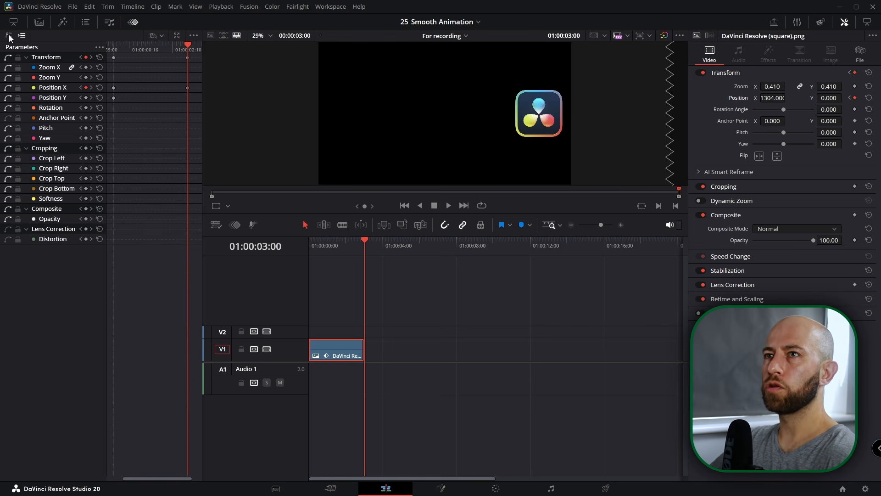
{"action": "left_click", "coordinate": [9, 36]}
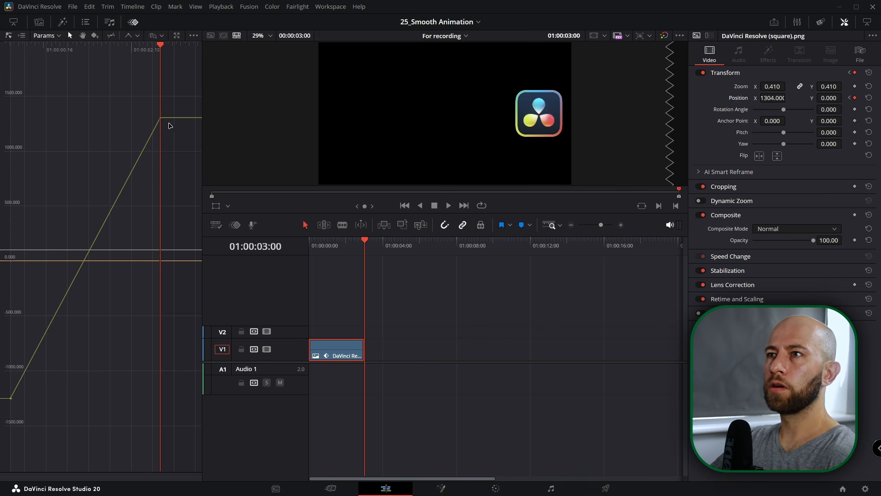
{"action": "left_click_drag", "start_coordinate": [179, 97], "coordinate": [8, 438]}
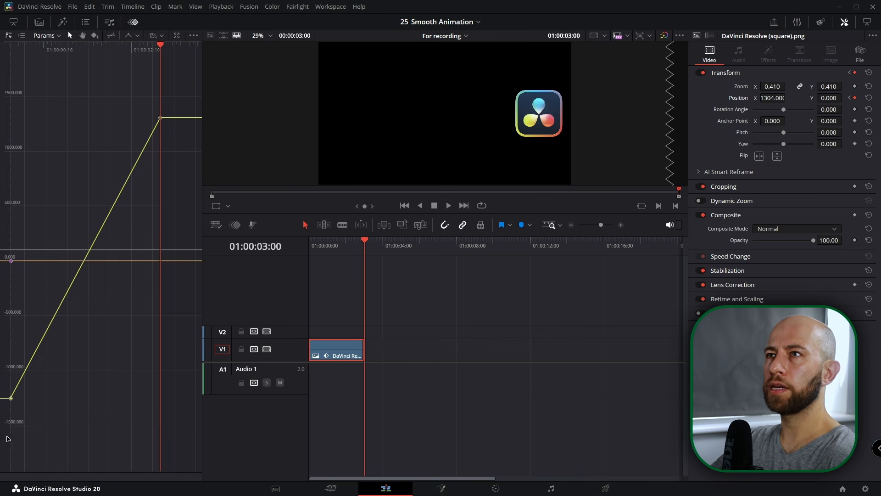
{"action": "left_click", "coordinate": [136, 36]}
{"action": "left_click", "coordinate": [182, 71]}
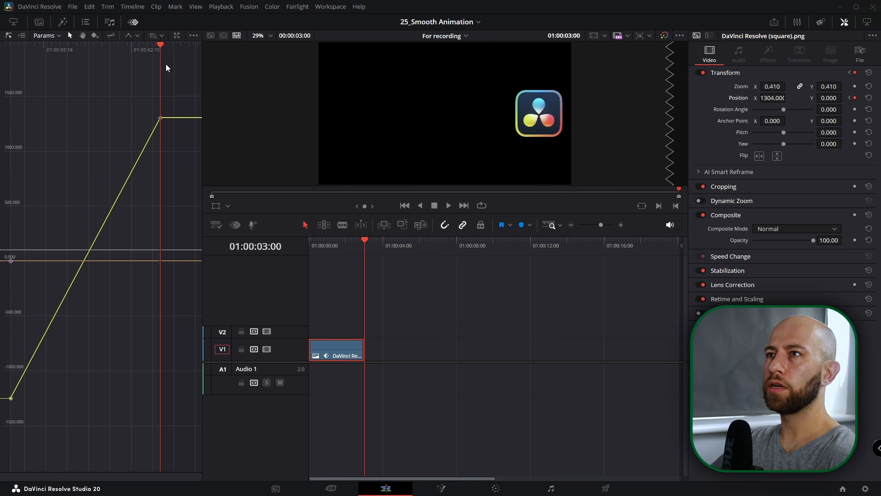
{"action": "left_click", "coordinate": [137, 36]}
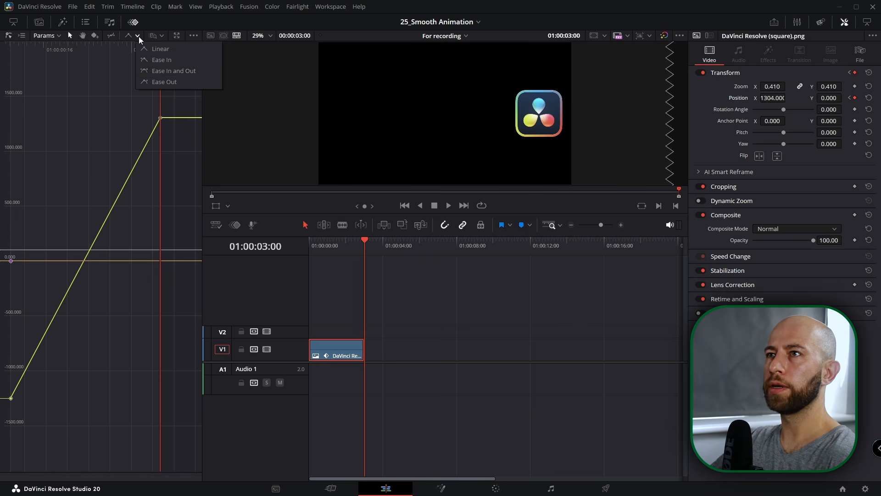
{"action": "left_click", "coordinate": [172, 72]}
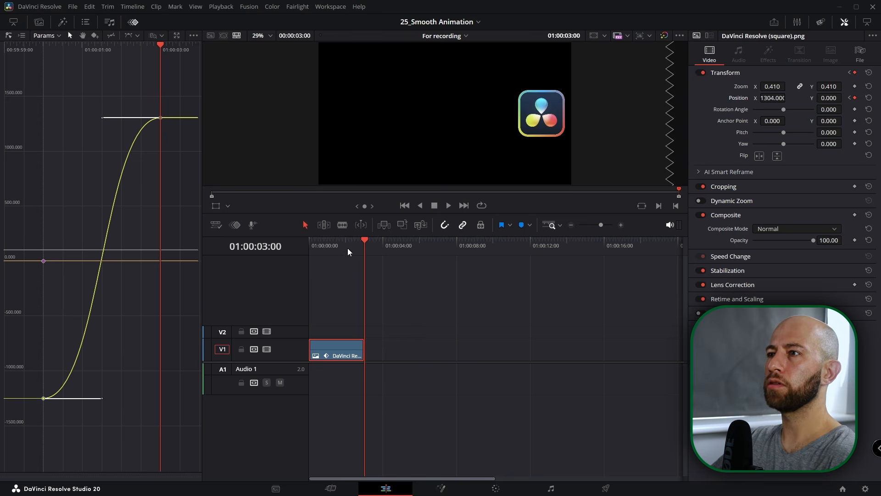
{"action": "key", "text": "Home"}
{"action": "key", "text": "space"}
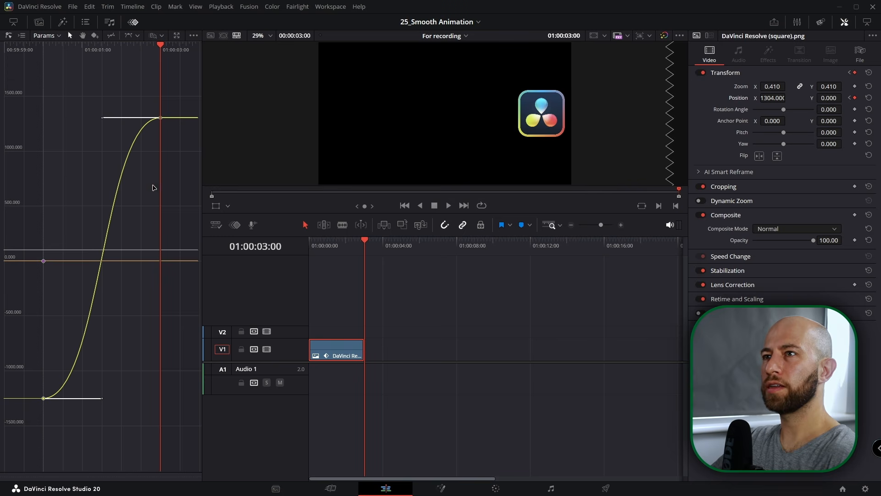
- Extend the clip to about 8 seconds, move its last position keyframe close to the new end, and play back the slower animation
{"action": "left_click_drag", "start_coordinate": [363, 354], "coordinate": [458, 354]}
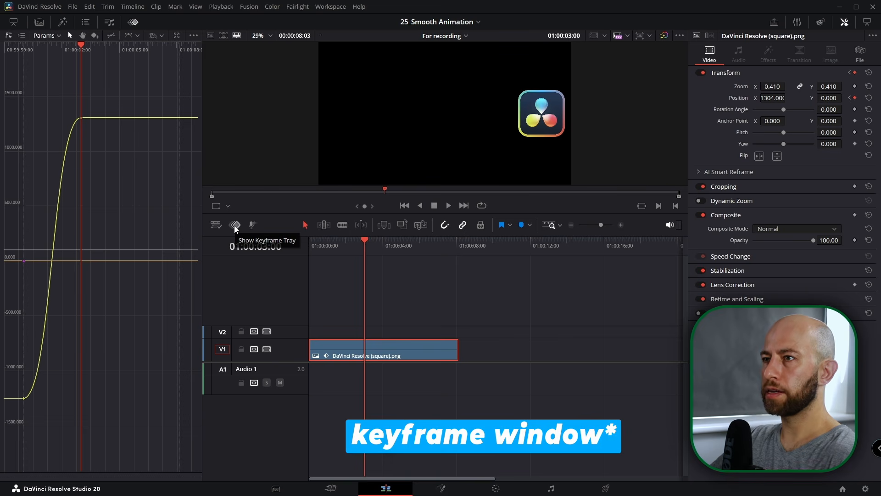
{"action": "left_click", "coordinate": [235, 225]}
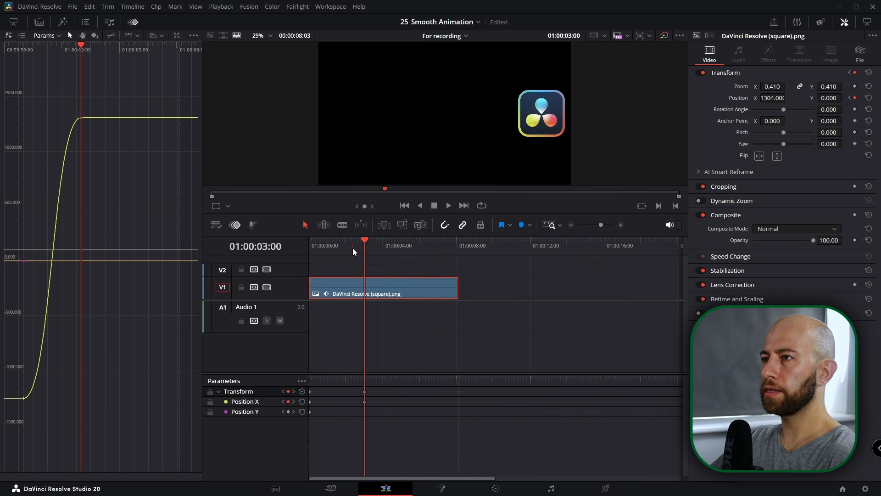
{"action": "left_click_drag", "start_coordinate": [353, 246], "coordinate": [344, 254]}
{"action": "left_click_drag", "start_coordinate": [354, 378], "coordinate": [454, 397]}
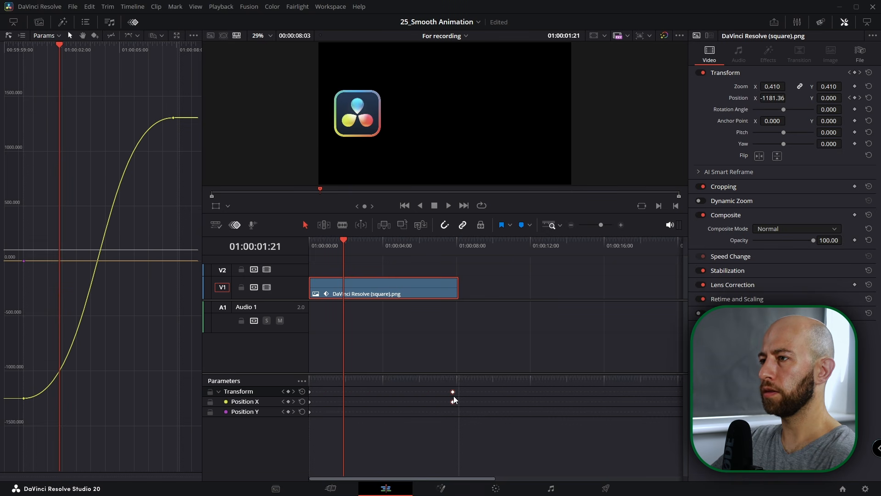
{"action": "key", "text": "space"}
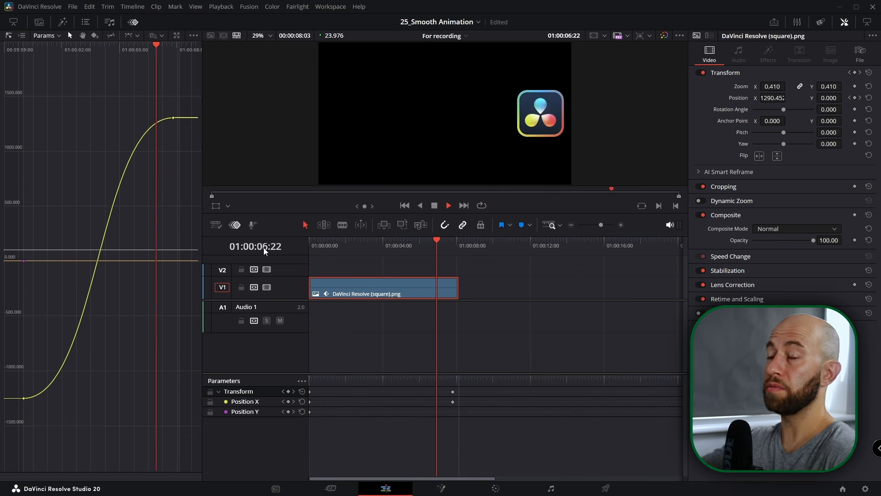
- Apply Ease Out to both Position X keyframes in the curve editor and play back the animation from the start
{"action": "key", "text": "space"}
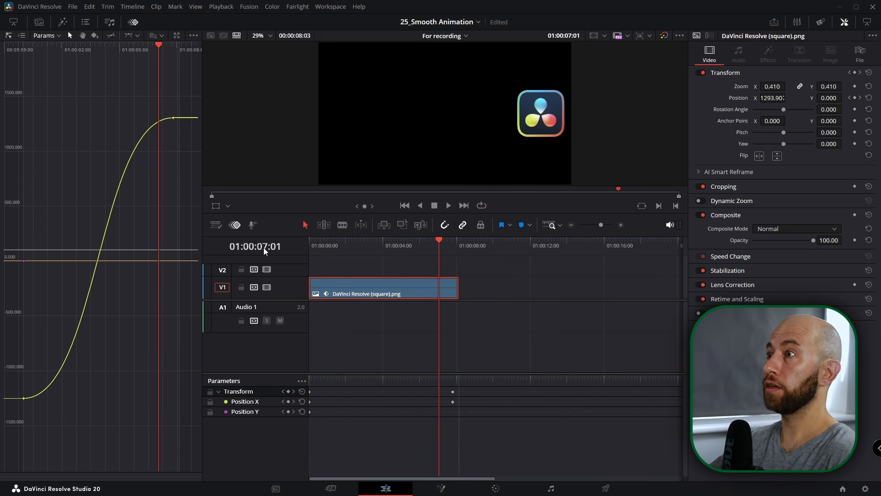
{"action": "left_click_drag", "start_coordinate": [186, 94], "coordinate": [2, 445]}
{"action": "left_click", "coordinate": [137, 35]}
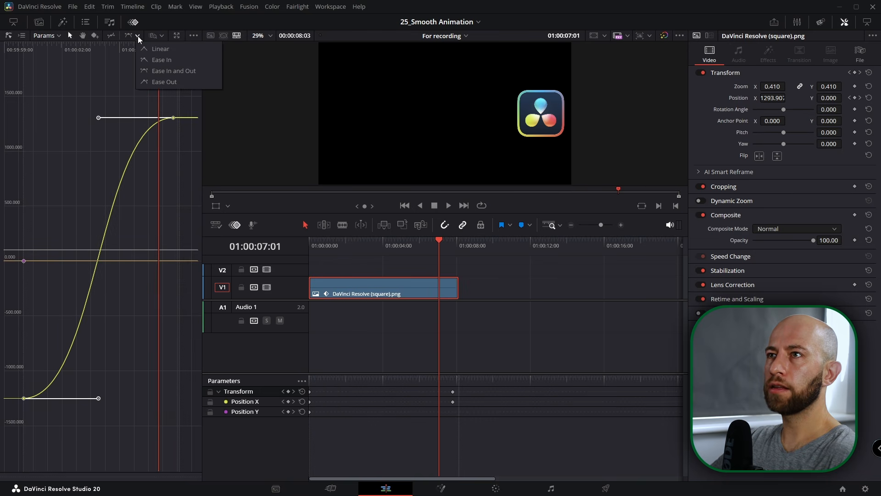
{"action": "left_click", "coordinate": [158, 82]}
{"action": "key", "text": "Home"}
{"action": "key", "text": "space"}
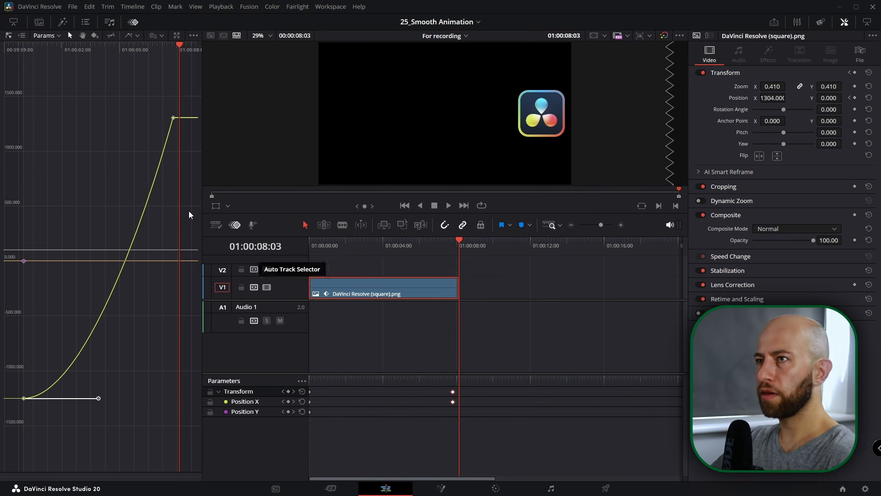
- Pull the first Position X keyframe's curve handle straight up for a fast start, play back the move, and shorten the handle slightly
{"action": "left_click_drag", "start_coordinate": [191, 96], "coordinate": [6, 443]}
{"action": "left_click_drag", "start_coordinate": [99, 400], "coordinate": [24, 260]}
{"action": "left_click", "coordinate": [392, 257]}
{"action": "left_click", "coordinate": [307, 252]}
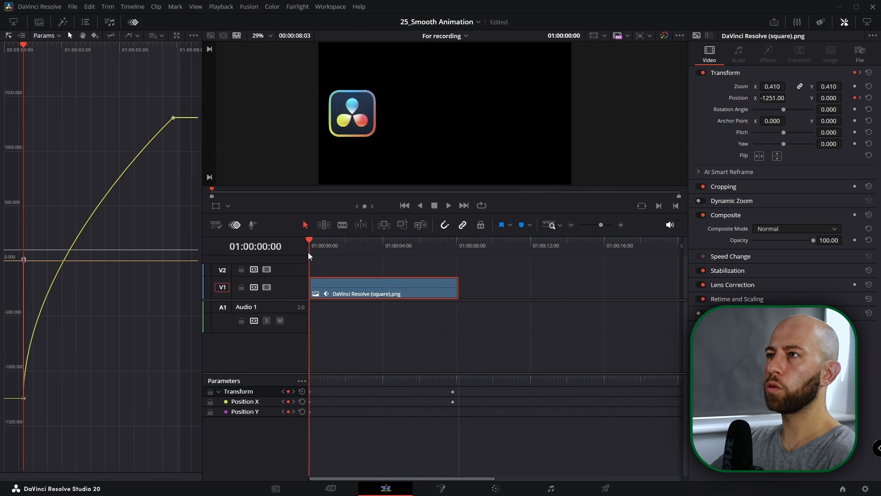
{"action": "key", "text": "space"}
{"action": "key", "text": "space"}
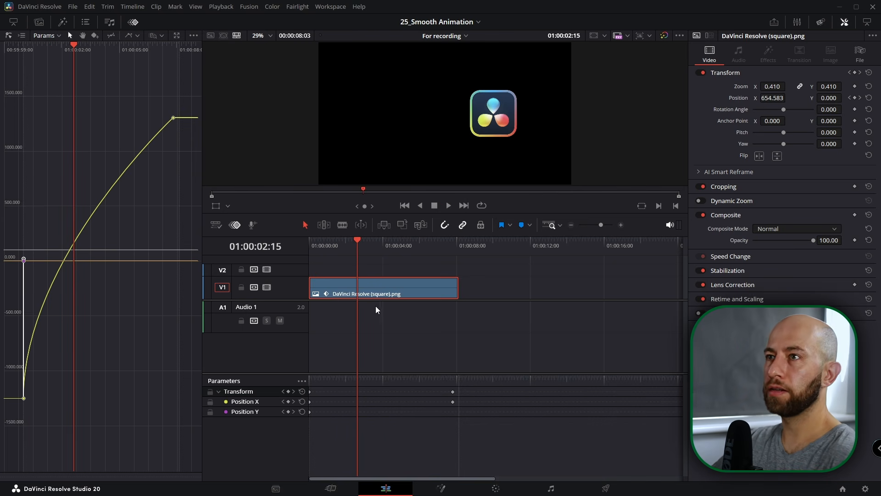
{"action": "left_click_drag", "start_coordinate": [24, 260], "coordinate": [24, 293]}
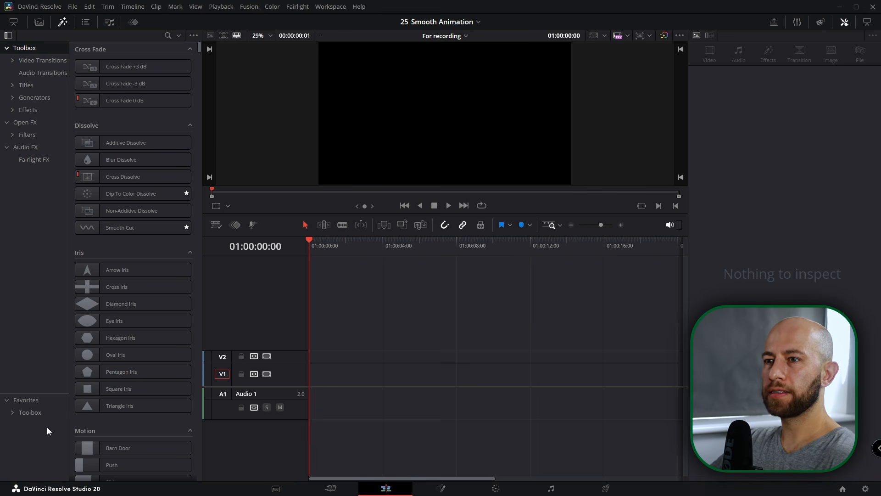
- Add a favorited Fusion Composition to the start of track V1 and extend it to 5 seconds
{"action": "left_click", "coordinate": [20, 399]}
{"action": "left_click", "coordinate": [139, 274]}
{"action": "left_click_drag", "start_coordinate": [139, 273], "coordinate": [329, 377]}
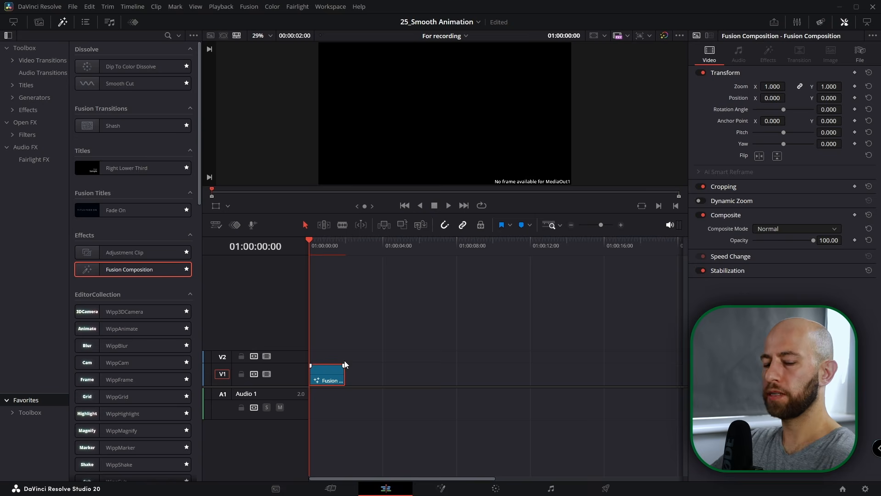
{"action": "key", "text": "shift+Right"}
{"action": "key", "text": "shift+Right"}
{"action": "key", "text": "shift+Right"}
{"action": "key", "text": "shift+Right"}
{"action": "key", "text": "shift+Right"}
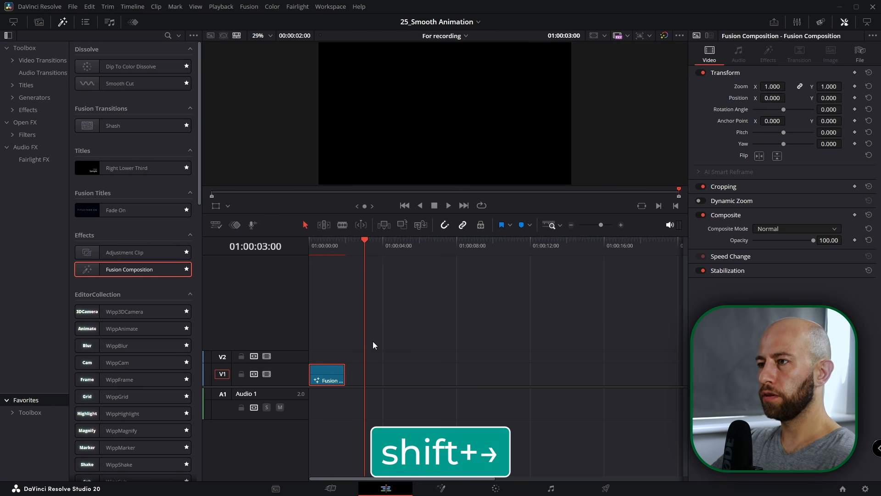
{"action": "left_click_drag", "start_coordinate": [345, 377], "coordinate": [401, 376]}
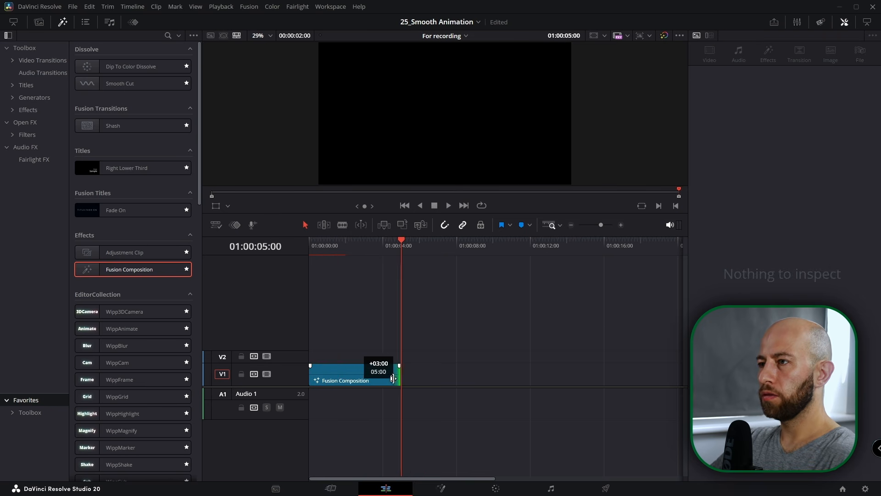
{"action": "key", "text": "Home"}
- Open the composition on the Fusion page and connect a new Background node to MediaOut1
{"action": "left_click", "coordinate": [441, 488]}
{"action": "left_click_drag", "start_coordinate": [124, 393], "coordinate": [406, 426]}
{"action": "left_click_drag", "start_coordinate": [66, 313], "coordinate": [71, 403]}
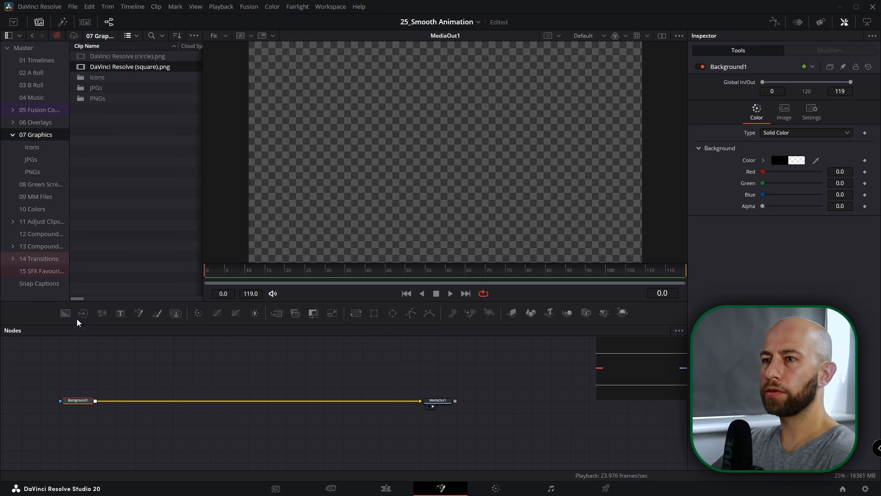
- Bring DaVinci Resolve (square).png into the node graph, rename its node DR, and merge it over Background1
{"action": "left_click_drag", "start_coordinate": [116, 65], "coordinate": [156, 361]}
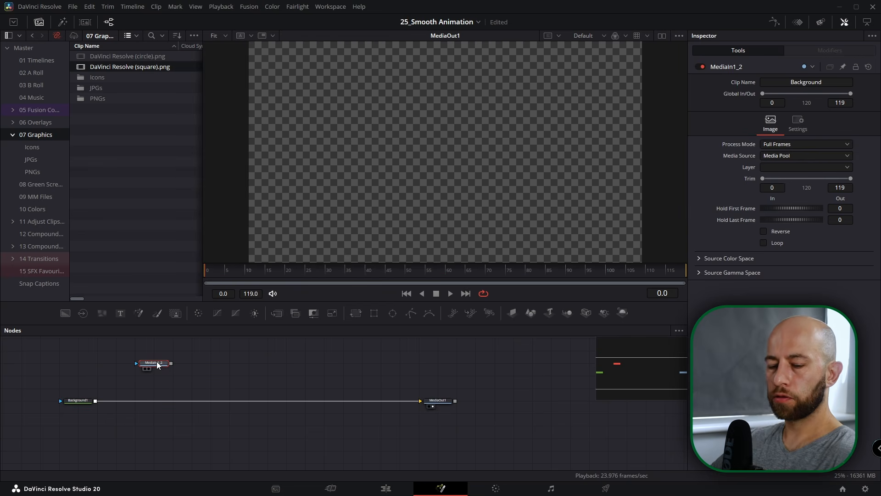
{"action": "key", "text": "F2"}
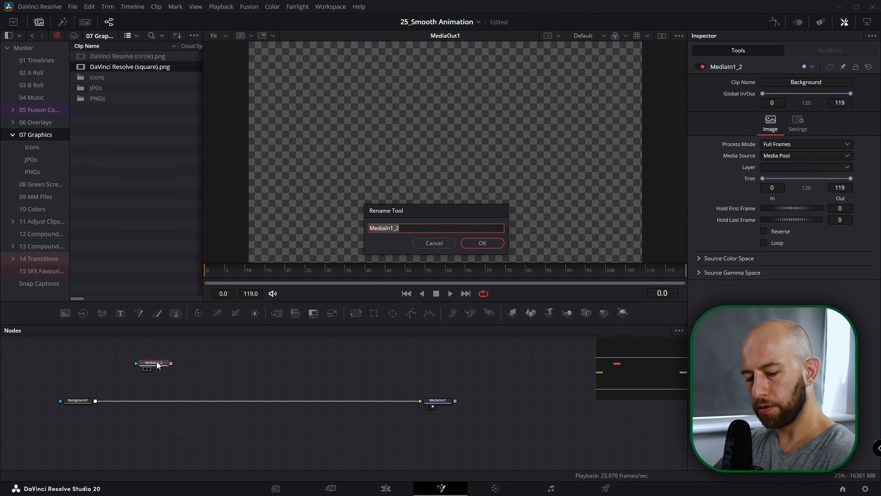
{"action": "type", "text": "DR"}
{"action": "key", "text": "Return"}
{"action": "left_click_drag", "start_coordinate": [171, 363], "coordinate": [97, 403]}
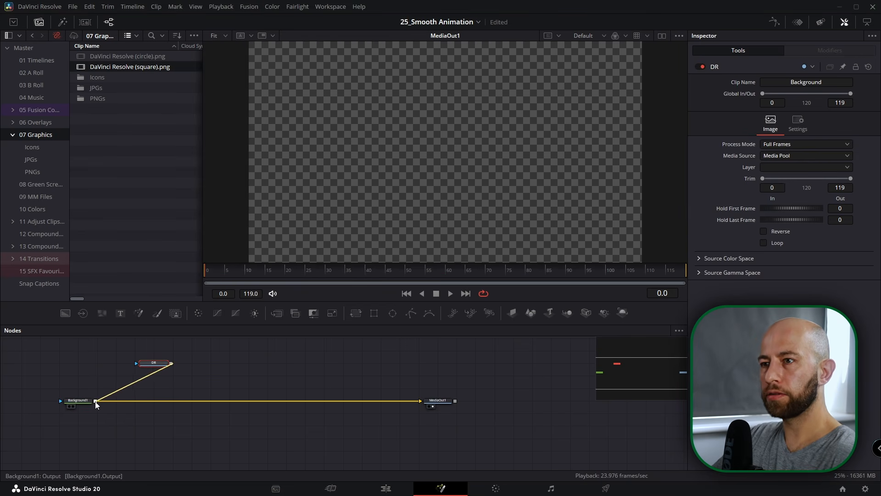
- Insert a Transform node between DR and Merge1, show its tile picture, and space out the nodes
{"action": "left_click", "coordinate": [156, 367]}
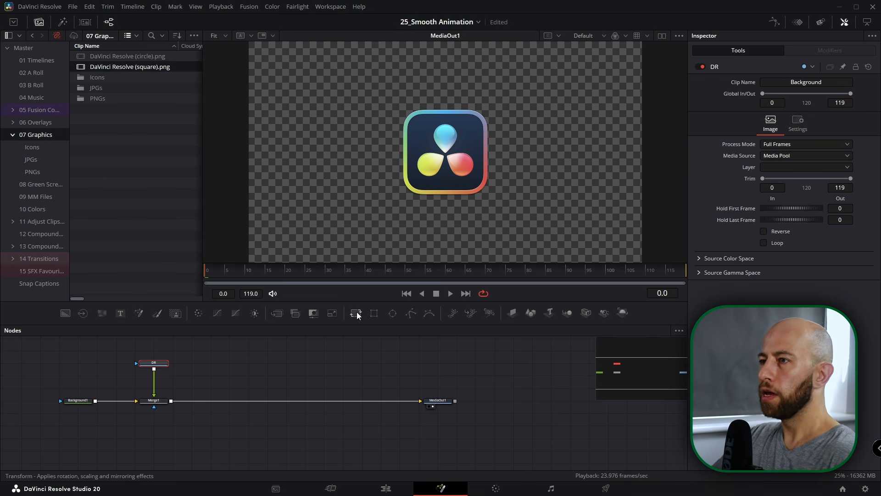
{"action": "left_click", "coordinate": [355, 312]}
{"action": "right_click", "coordinate": [161, 377]}
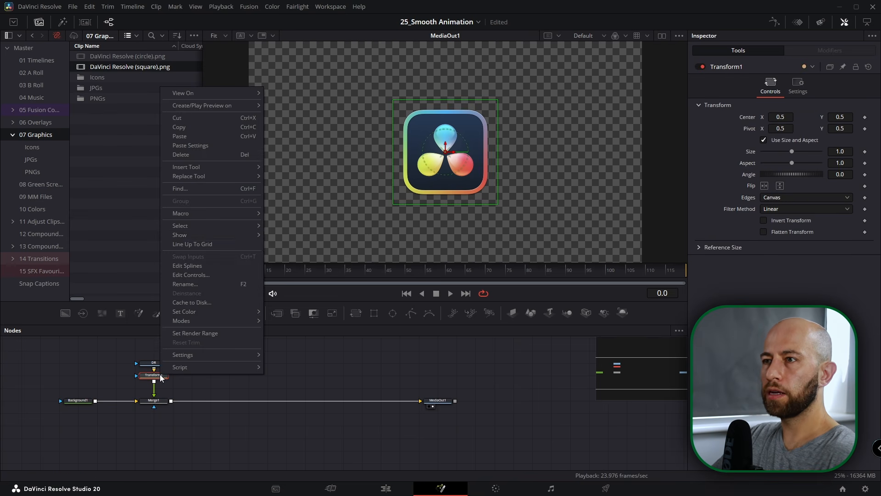
{"action": "mouse_move", "coordinate": [194, 235]}
{"action": "left_click", "coordinate": [313, 237]}
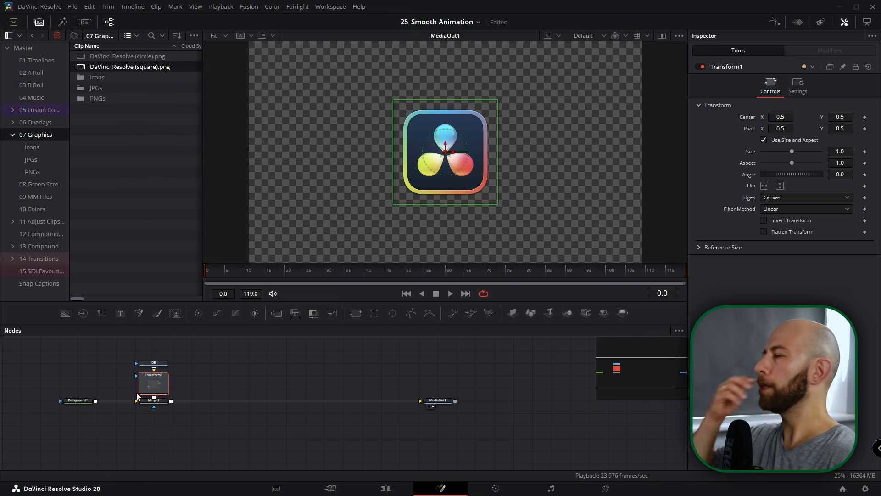
{"action": "left_click_drag", "start_coordinate": [194, 340], "coordinate": [158, 367]}
{"action": "left_click", "coordinate": [205, 379]}
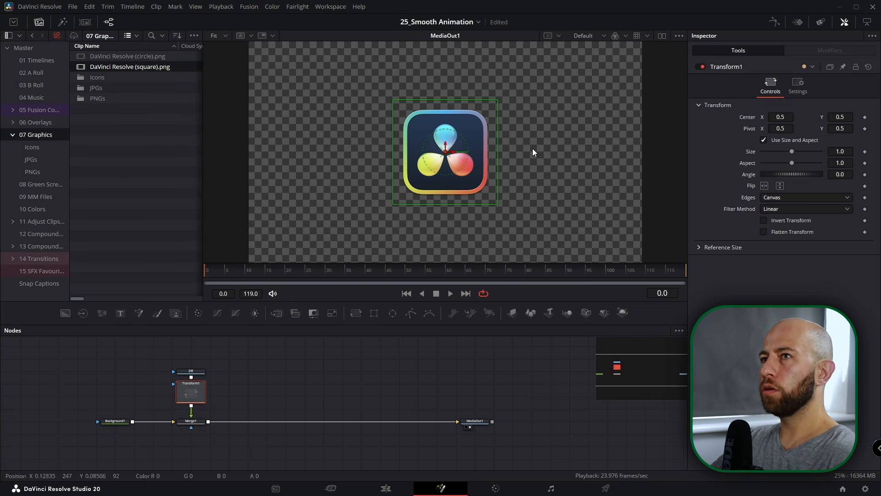
- Hide the media pool and keyframe the Transform node's Size at 1.0 on frame 50 and 0.0 on frame 0
{"action": "left_click", "coordinate": [39, 21]}
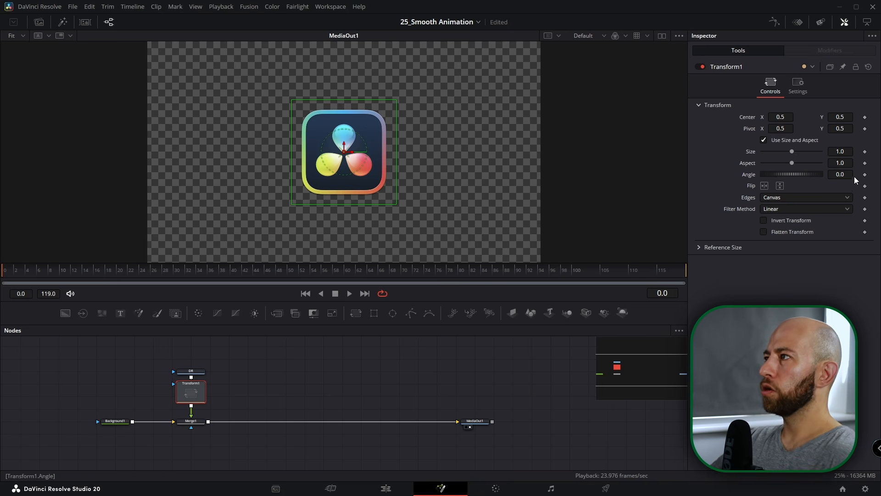
{"action": "left_click", "coordinate": [136, 271]}
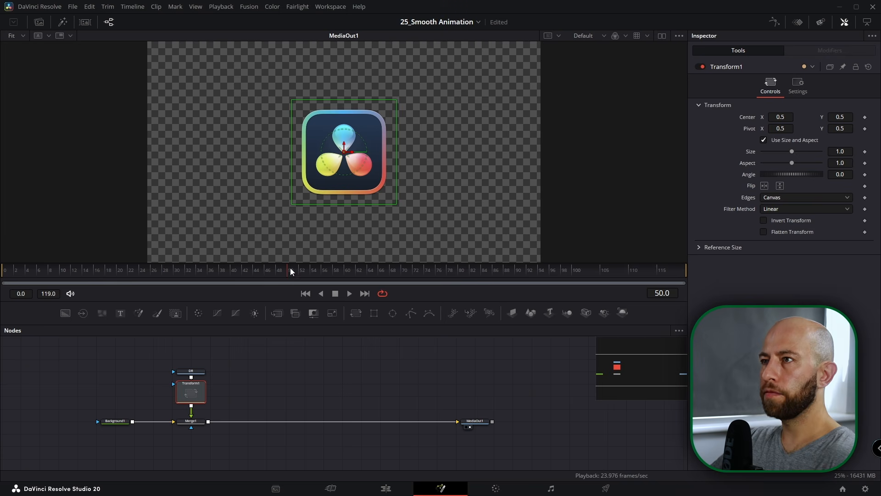
{"action": "left_click_drag", "start_coordinate": [230, 271], "coordinate": [290, 272]}
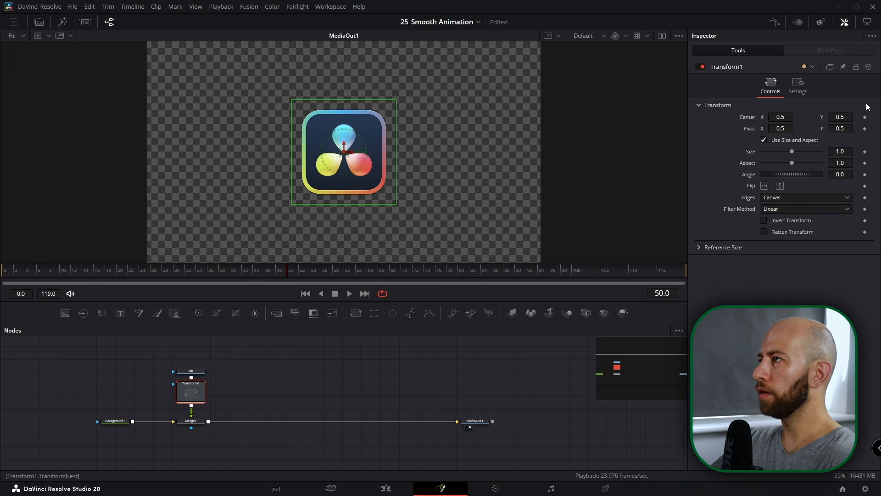
{"action": "left_click", "coordinate": [864, 152]}
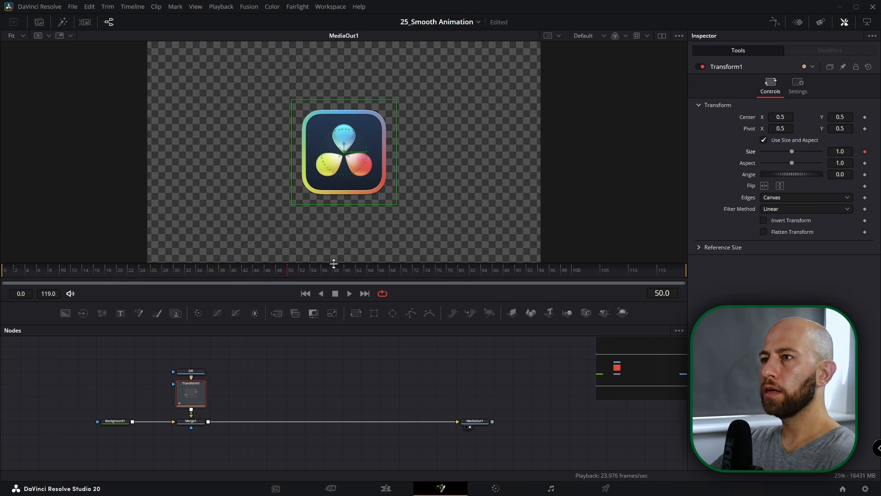
{"action": "left_click_drag", "start_coordinate": [265, 271], "coordinate": [157, 271]}
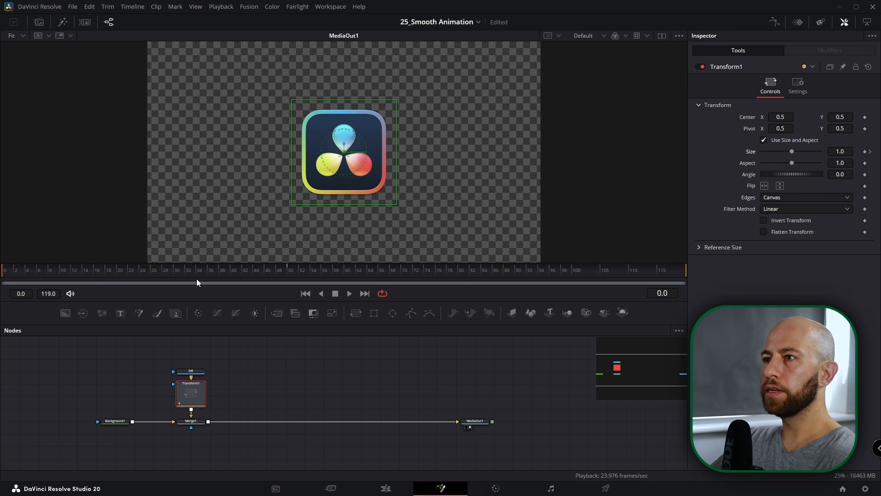
{"action": "key", "text": "Home"}
{"action": "left_click_drag", "start_coordinate": [792, 151], "coordinate": [733, 145]}
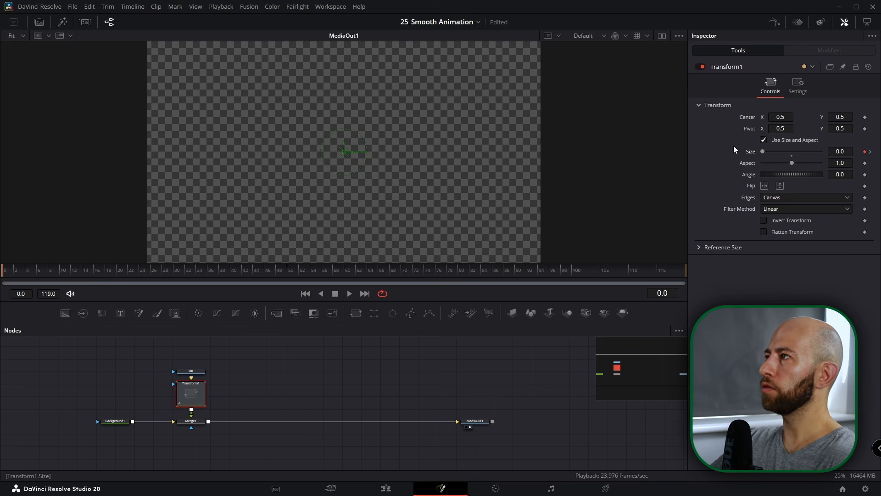
- Open the Spline editor, display Transform1's Size curve, and fit it to the view
{"action": "left_click", "coordinate": [775, 22]}
{"action": "left_click", "coordinate": [264, 354]}
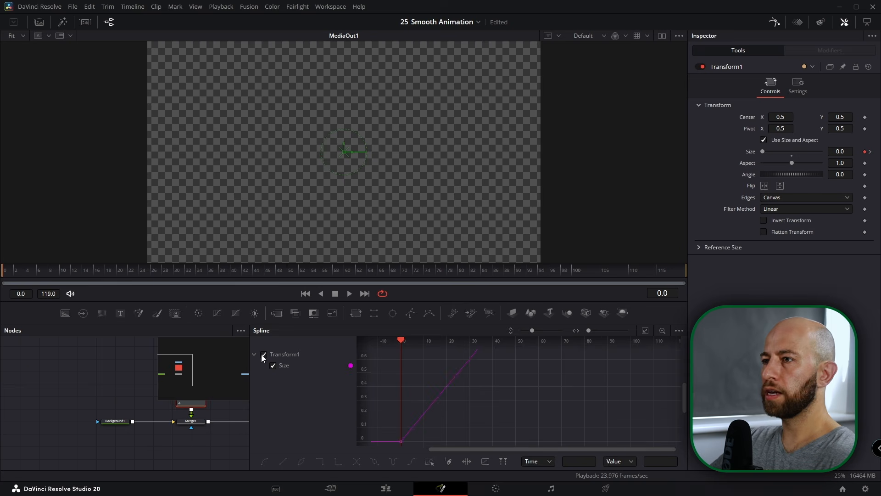
{"action": "left_click", "coordinate": [645, 331]}
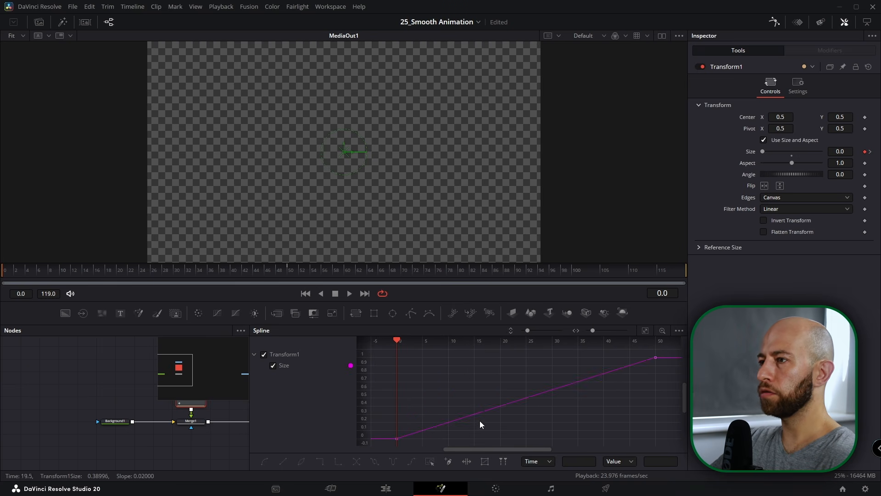
- Apply the Out Back Cubic ease to both Size keyframes and play back the scale animation
{"action": "left_click", "coordinate": [429, 461]}
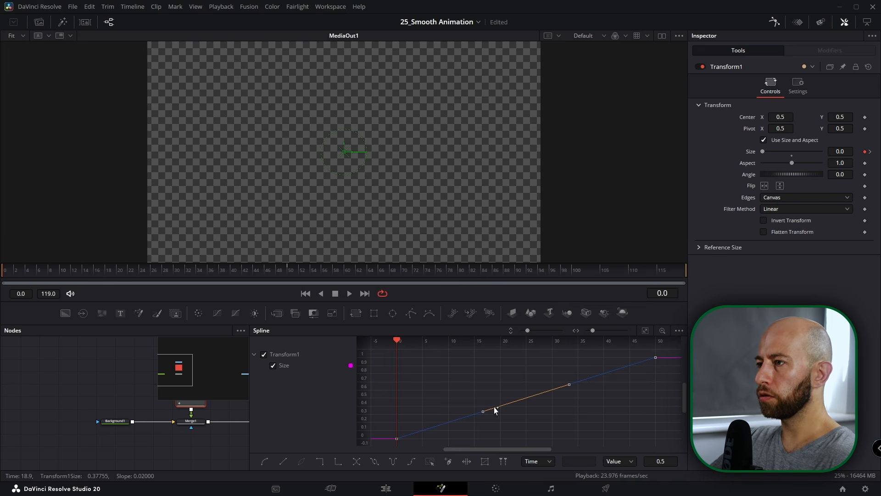
{"action": "right_click", "coordinate": [496, 406]}
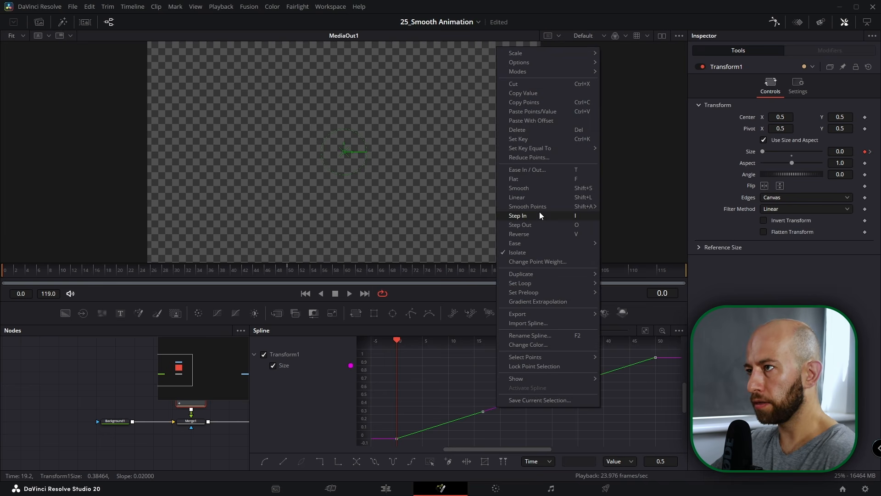
{"action": "mouse_move", "coordinate": [553, 246]}
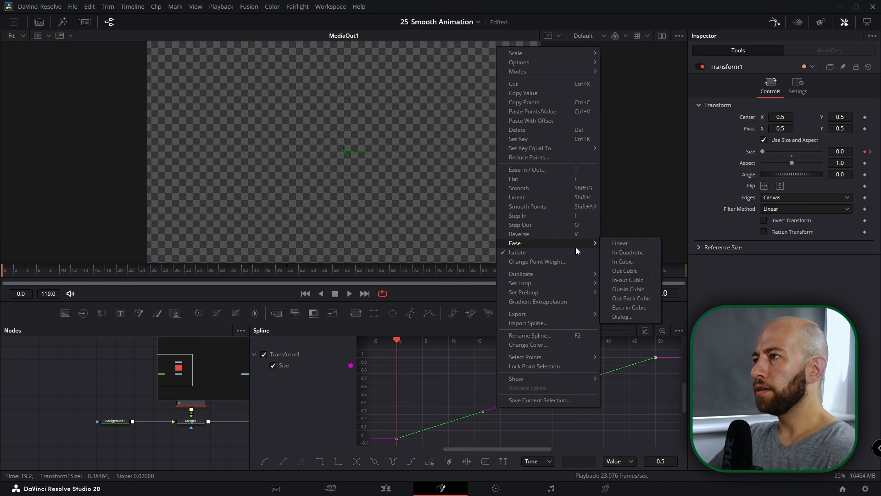
{"action": "left_click", "coordinate": [632, 298]}
{"action": "left_click", "coordinate": [97, 271]}
{"action": "left_click_drag", "start_coordinate": [97, 271], "coordinate": [4, 270]}
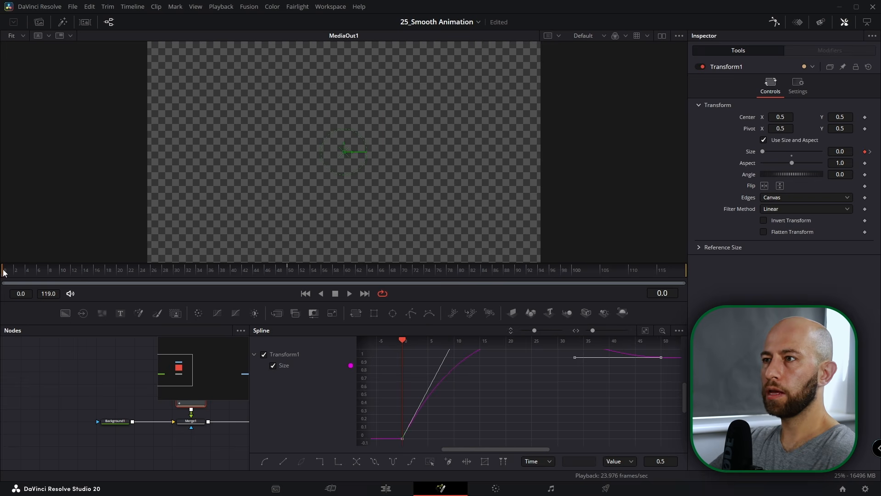
{"action": "left_click", "coordinate": [349, 294]}
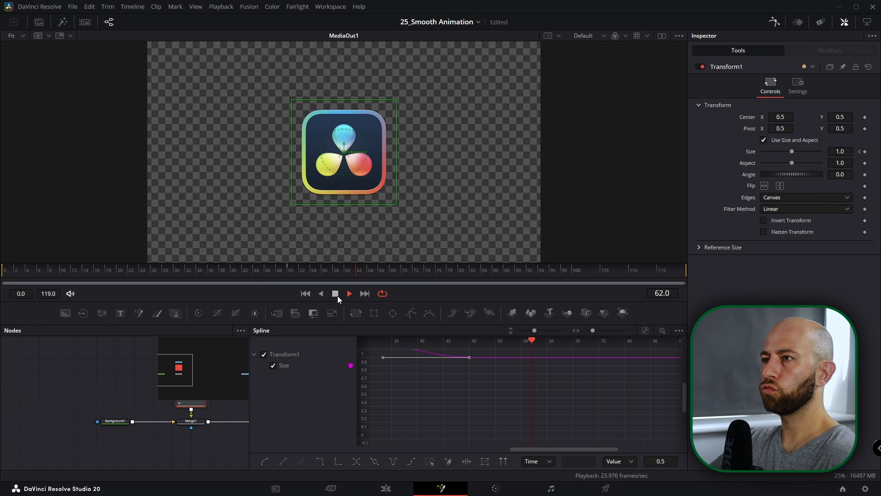
{"action": "left_click", "coordinate": [335, 293]}
- Change the easing of both Size keyframes to Out Cubic and play back the scale animation from frame 0
{"action": "left_click", "coordinate": [306, 294]}
{"action": "left_click", "coordinate": [645, 330]}
{"action": "left_click_drag", "start_coordinate": [624, 371], "coordinate": [497, 416]}
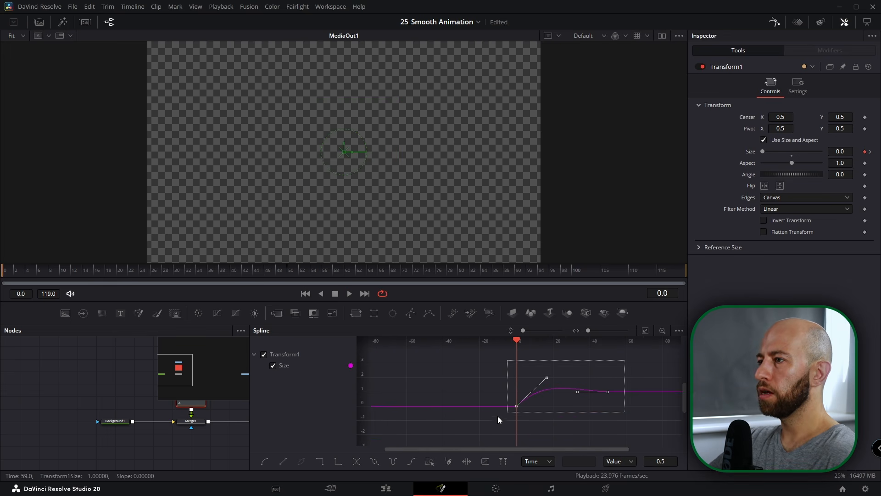
{"action": "right_click", "coordinate": [552, 391]}
{"action": "mouse_move", "coordinate": [591, 226]}
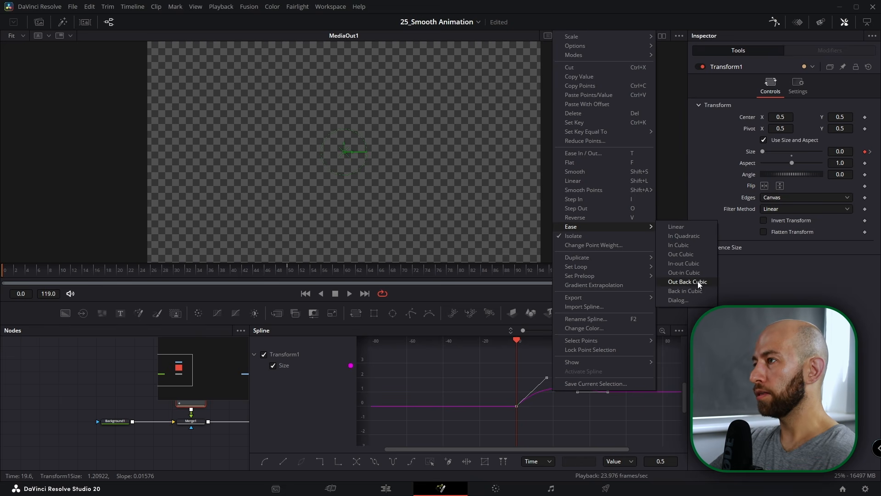
{"action": "left_click", "coordinate": [691, 257]}
{"action": "left_click_drag", "start_coordinate": [143, 269], "coordinate": [3, 271]}
{"action": "left_click", "coordinate": [350, 293]}
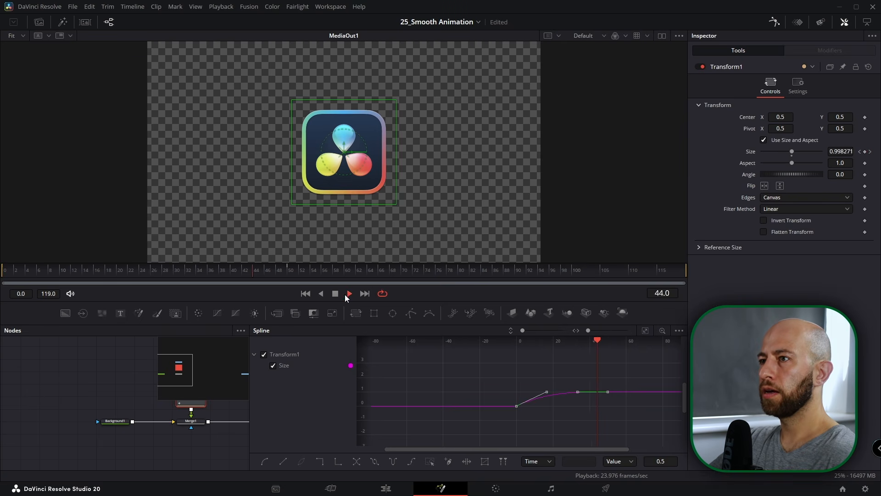
{"action": "left_click", "coordinate": [336, 294]}
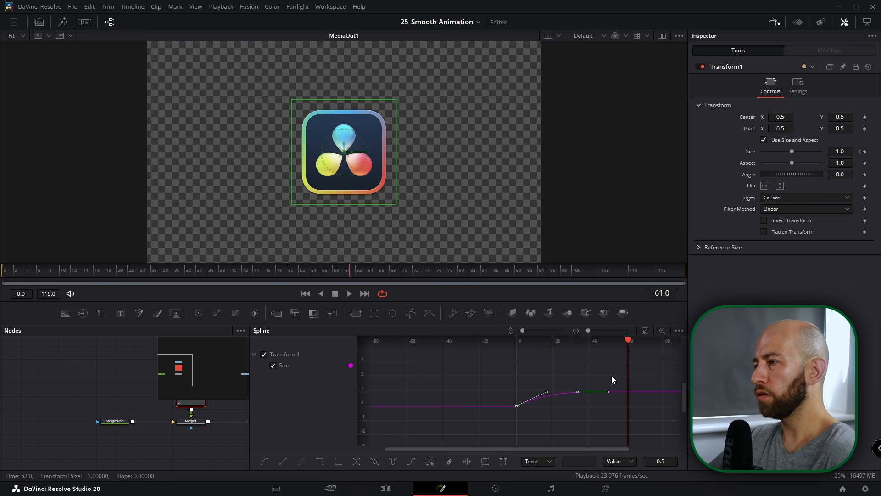
- Apply the Out Back Cubic ease to both Size keyframes and move the playhead back to frame 54
{"action": "left_click_drag", "start_coordinate": [612, 375], "coordinate": [521, 406]}
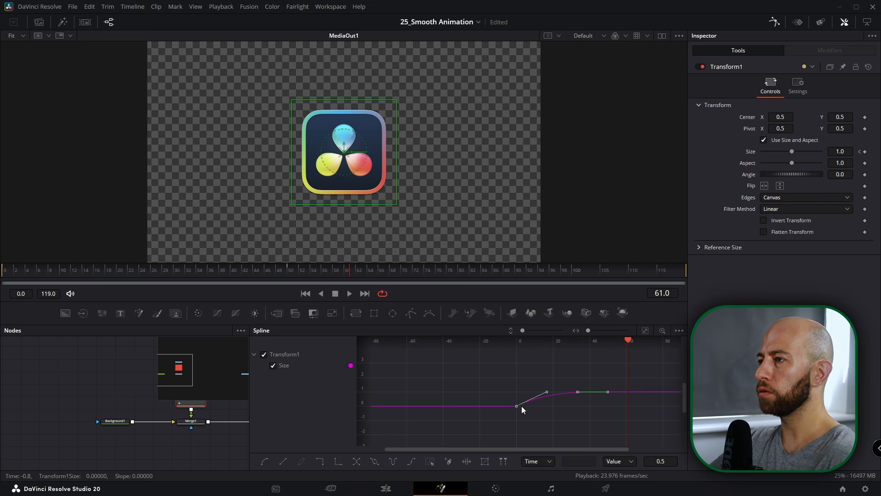
{"action": "right_click", "coordinate": [546, 397]}
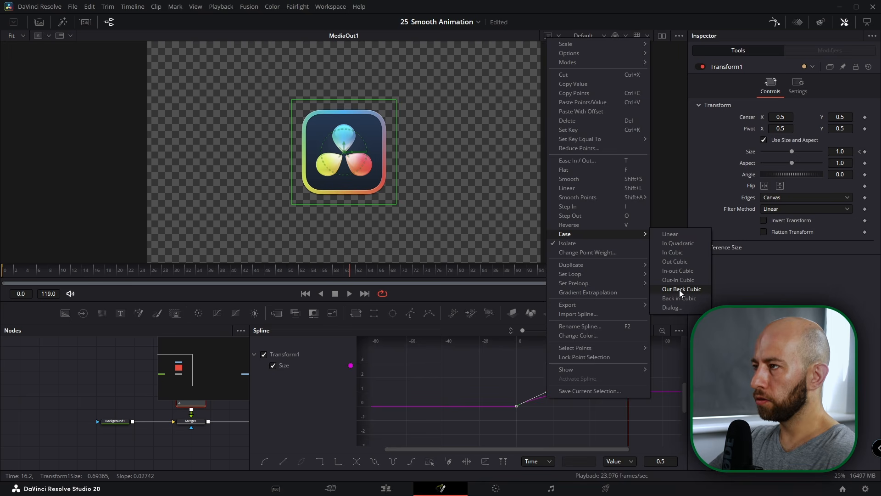
{"action": "left_click", "coordinate": [679, 288]}
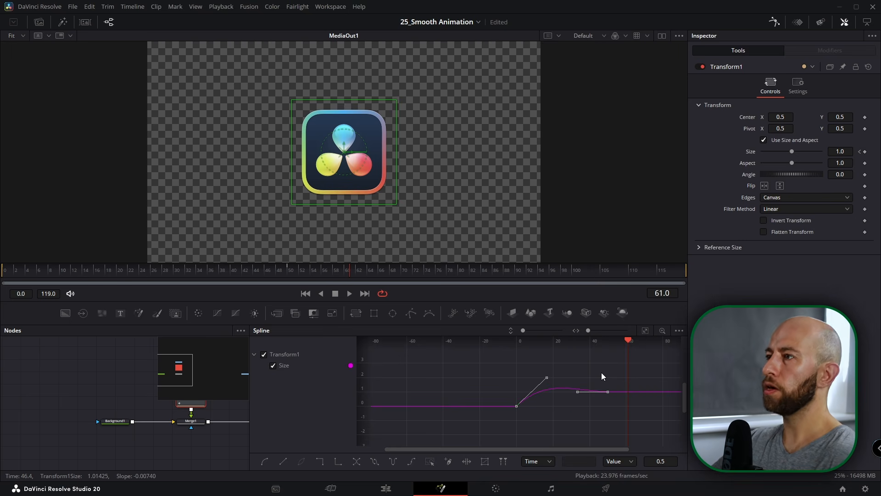
{"action": "key", "text": "Left"}
{"action": "key", "text": "Left"}
{"action": "key", "text": "Left"}
{"action": "key", "text": "Left"}
{"action": "key", "text": "Left"}
{"action": "key", "text": "Left"}
{"action": "key", "text": "Left"}
{"action": "left_click_drag", "start_coordinate": [603, 379], "coordinate": [568, 377]}
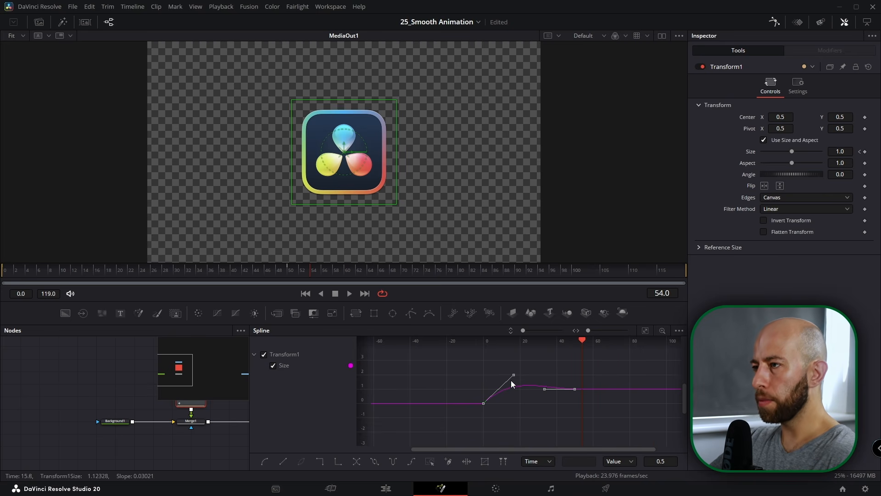
- Move Transform1's second Size keyframe to frame 100 in the Keyframes editor and play back the animation from frame 0
{"action": "left_click", "coordinate": [773, 22]}
{"action": "left_click", "coordinate": [798, 23]}
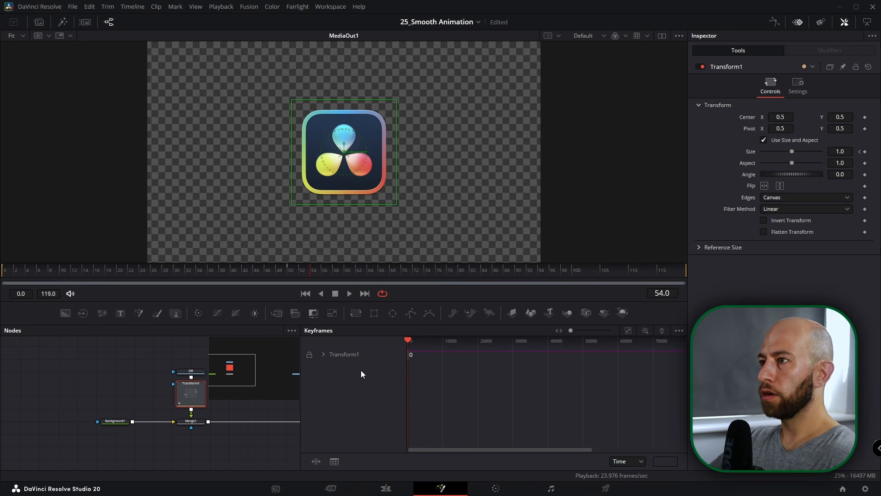
{"action": "left_click", "coordinate": [628, 331]}
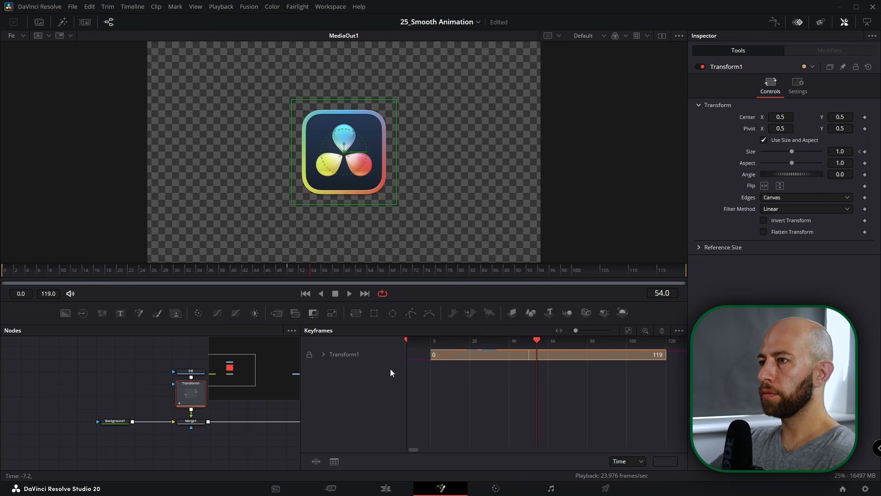
{"action": "left_click", "coordinate": [324, 354]}
{"action": "left_click_drag", "start_coordinate": [527, 368], "coordinate": [626, 367]}
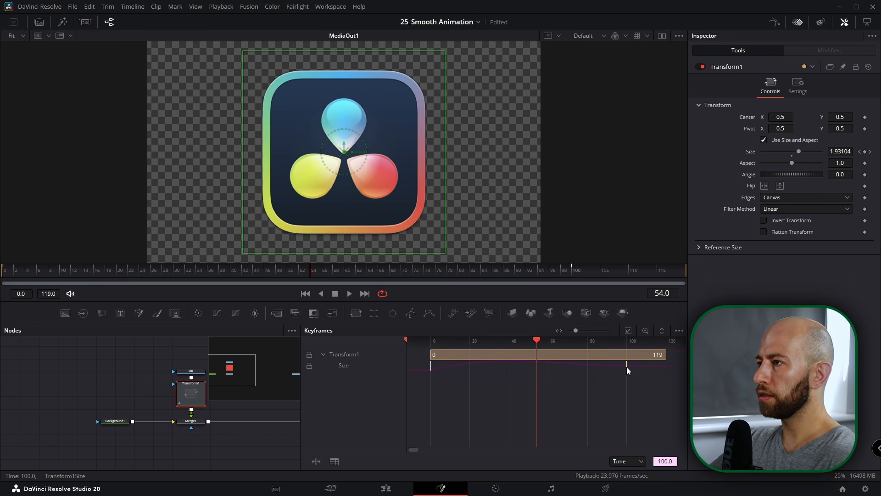
{"action": "left_click_drag", "start_coordinate": [305, 273], "coordinate": [1, 266]}
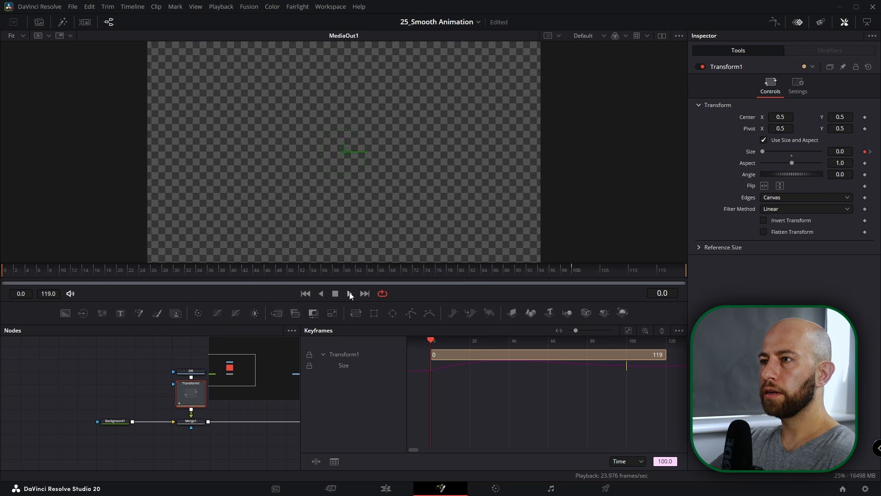
{"action": "left_click", "coordinate": [350, 293]}
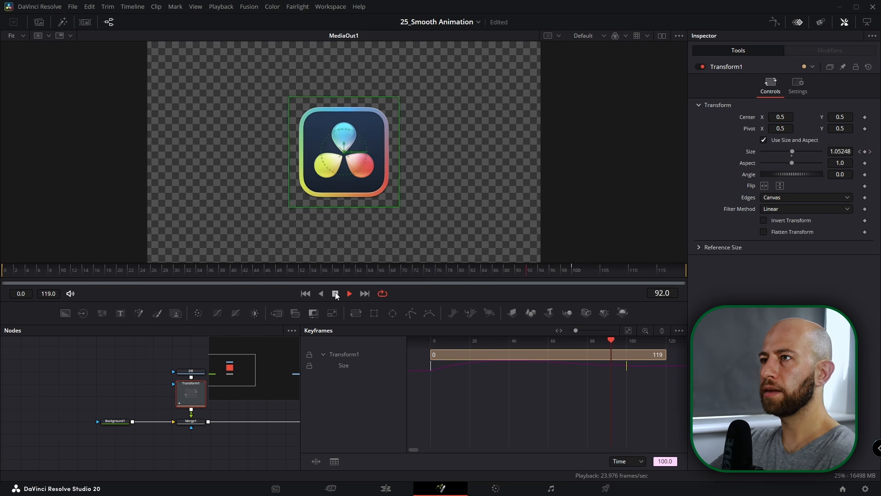
{"action": "left_click", "coordinate": [335, 293]}
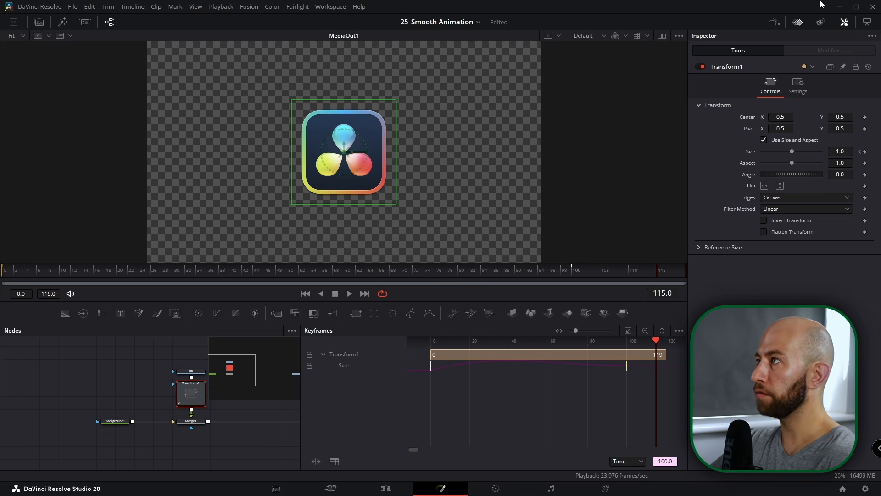
- Lower the first Size keyframe's curve handle to a value of about 2.5 in the Spline editor and play back the animation
{"action": "left_click", "coordinate": [775, 22]}
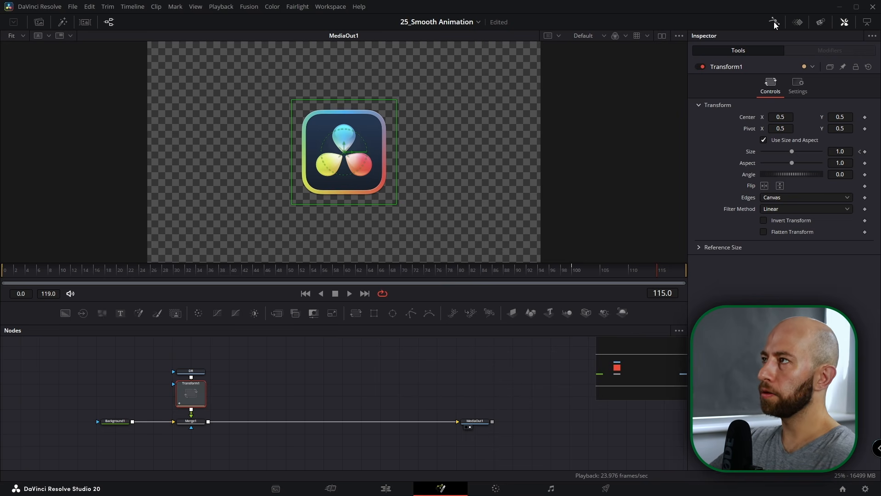
{"action": "left_click", "coordinate": [774, 23]}
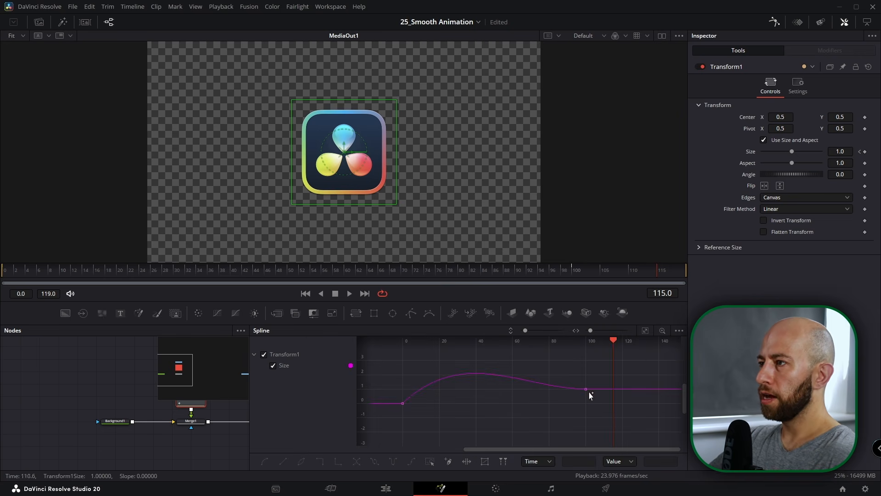
{"action": "left_click", "coordinate": [429, 461]}
{"action": "scroll", "coordinate": [493, 391], "scroll_direction": "down", "scroll_amount": 2}
{"action": "mouse_move", "coordinate": [494, 391]}
{"action": "left_mouse_down"}
{"action": "mouse_move", "coordinate": [489, 419]}
{"action": "mouse_move", "coordinate": [498, 395]}
{"action": "left_mouse_up"}
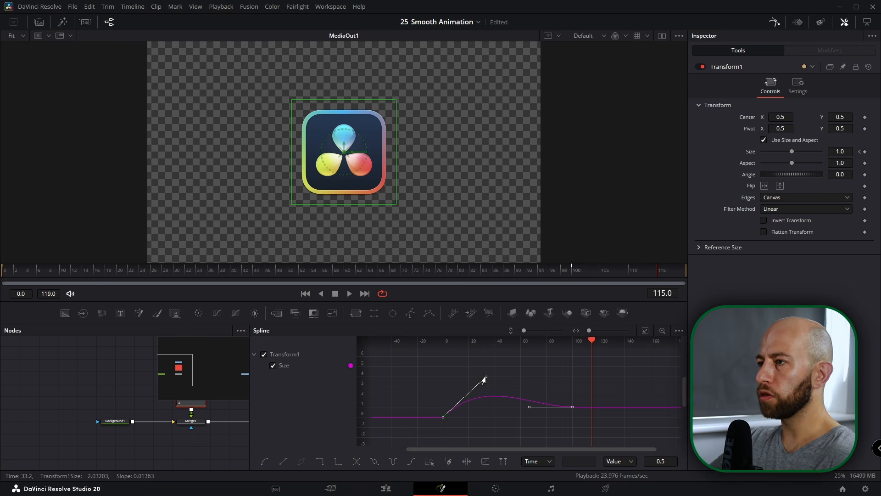
{"action": "left_click_drag", "start_coordinate": [486, 379], "coordinate": [482, 395]}
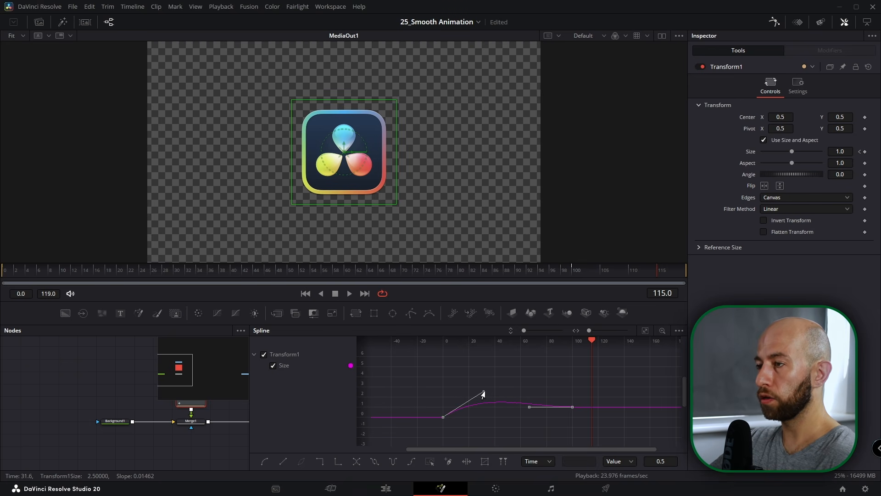
{"action": "left_click", "coordinate": [2, 284]}
{"action": "left_click", "coordinate": [350, 294]}
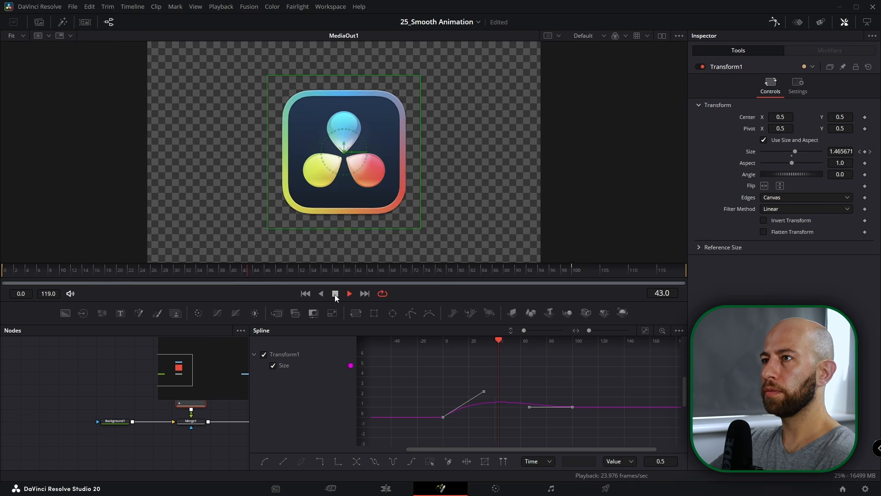
{"action": "left_click", "coordinate": [335, 293]}
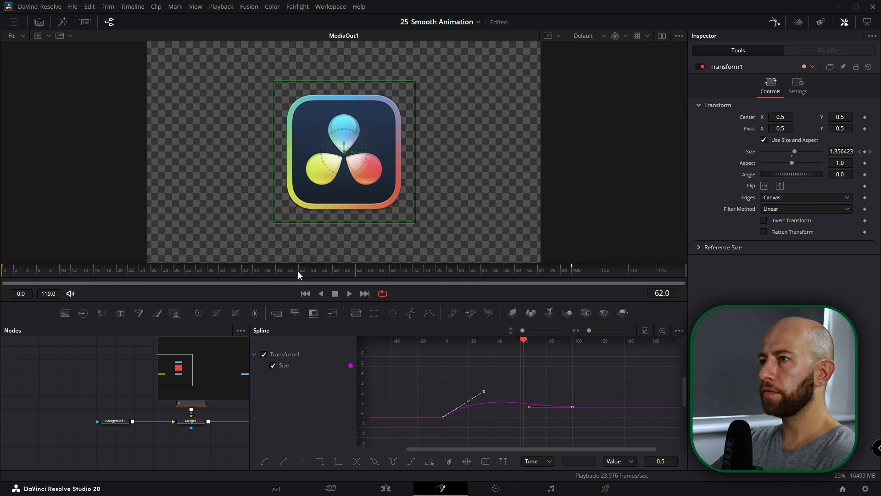
- Reset both Size keyframes to linear, then flatten them with an Ease In value of 81.9
{"action": "left_click_drag", "start_coordinate": [298, 271], "coordinate": [404, 270]}
{"action": "left_click_drag", "start_coordinate": [602, 359], "coordinate": [377, 439]}
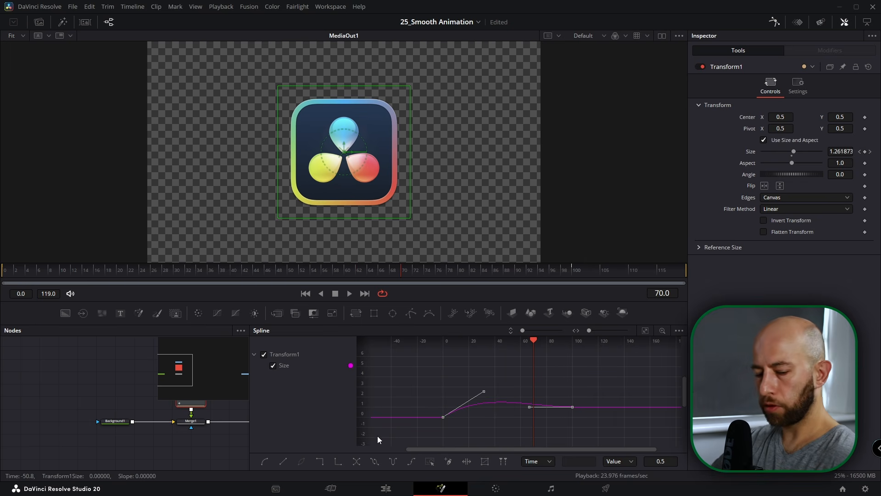
{"action": "key", "text": "shift+l"}
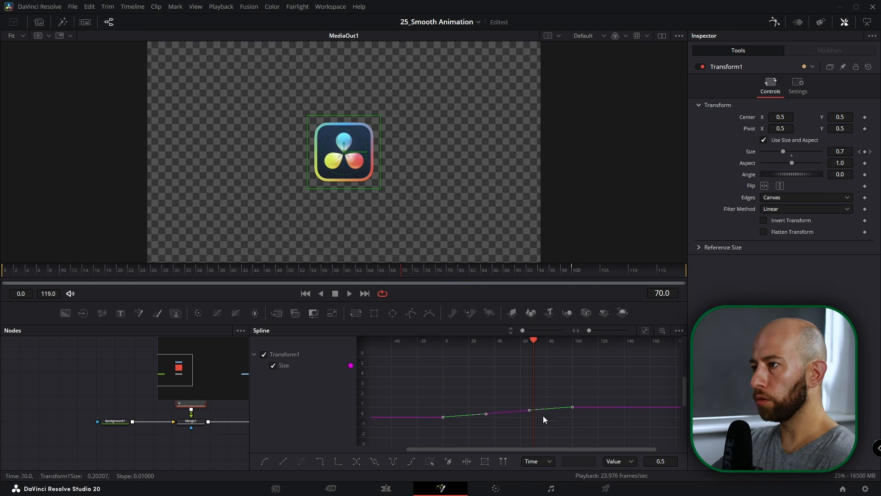
{"action": "left_click_drag", "start_coordinate": [589, 418], "coordinate": [594, 403]}
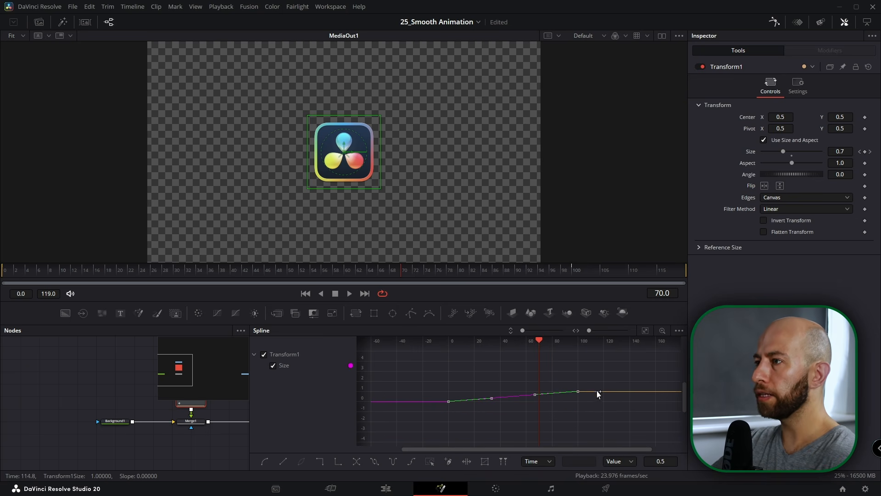
{"action": "key", "text": "f"}
{"action": "key", "text": "t"}
{"action": "left_click_drag", "start_coordinate": [584, 342], "coordinate": [597, 342]}
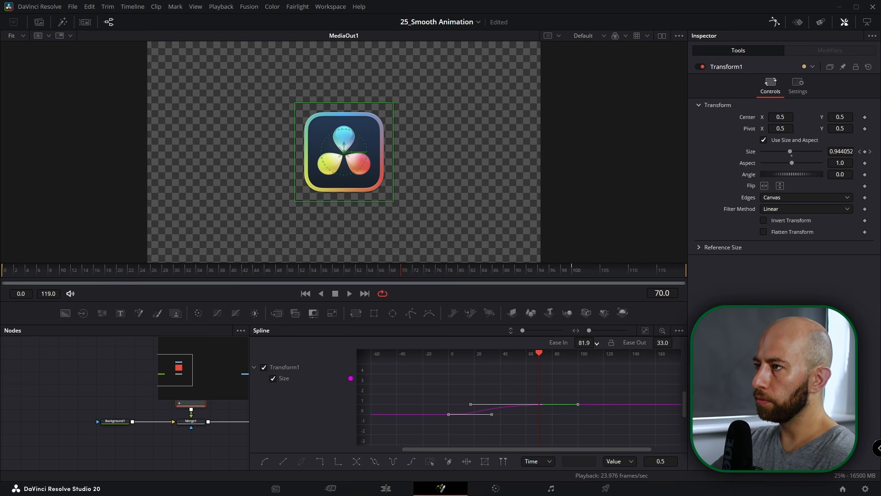
- Play back the eased scale animation from frame 0
{"action": "left_click_drag", "start_coordinate": [493, 274], "coordinate": [1, 266]}
{"action": "key", "text": "space"}
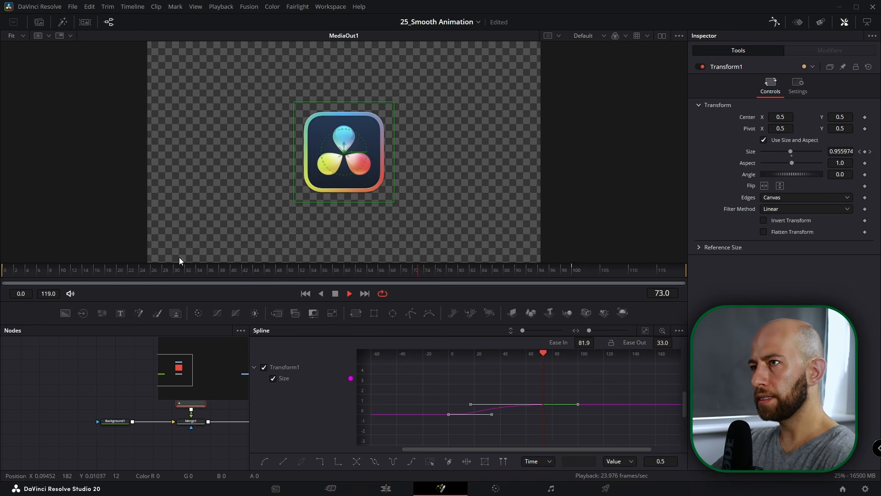
{"action": "key", "text": "space"}
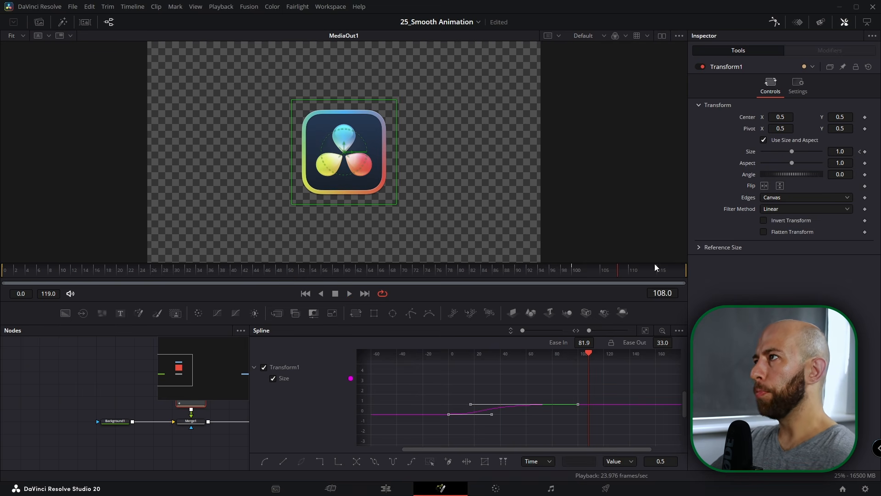
- Move the second Size keyframe to frame 20 in the Keyframes editor
{"action": "left_click", "coordinate": [774, 21]}
{"action": "left_click", "coordinate": [797, 21]}
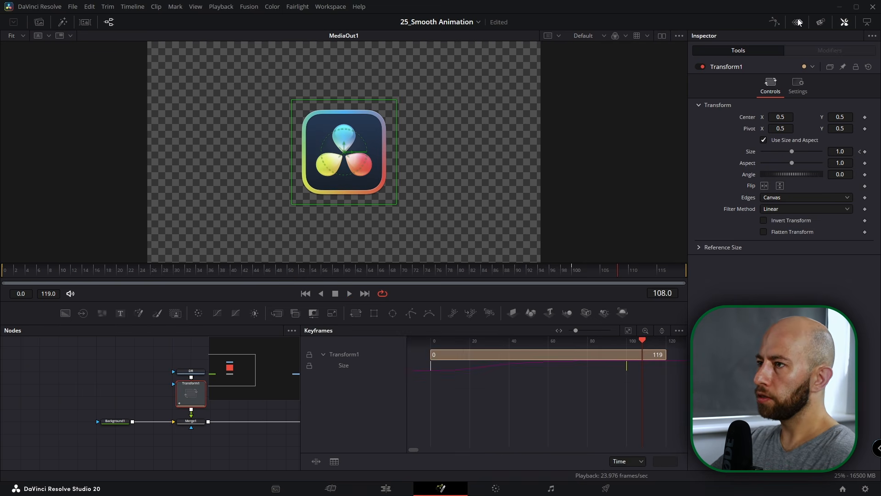
{"action": "left_click_drag", "start_coordinate": [626, 366], "coordinate": [476, 369]}
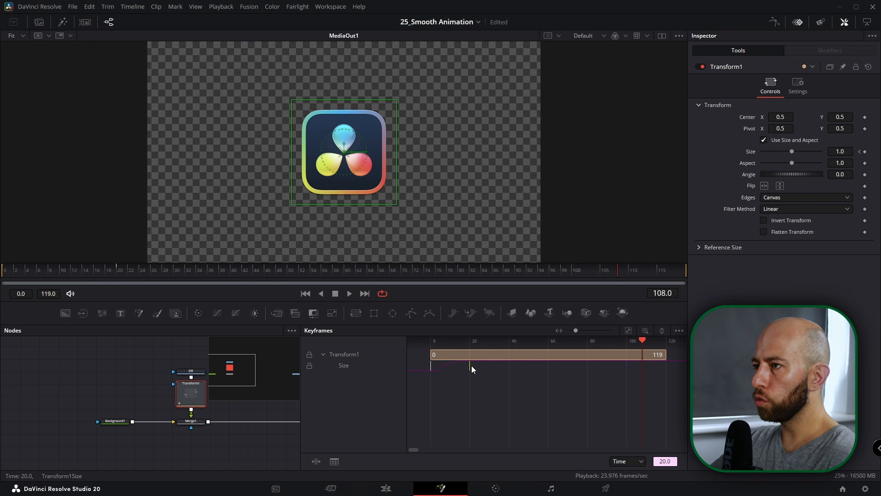
- Select both Size keyframes in the Spline editor, set Ease In to 83.0, and play back the animation from frame 0
{"action": "left_click", "coordinate": [797, 21]}
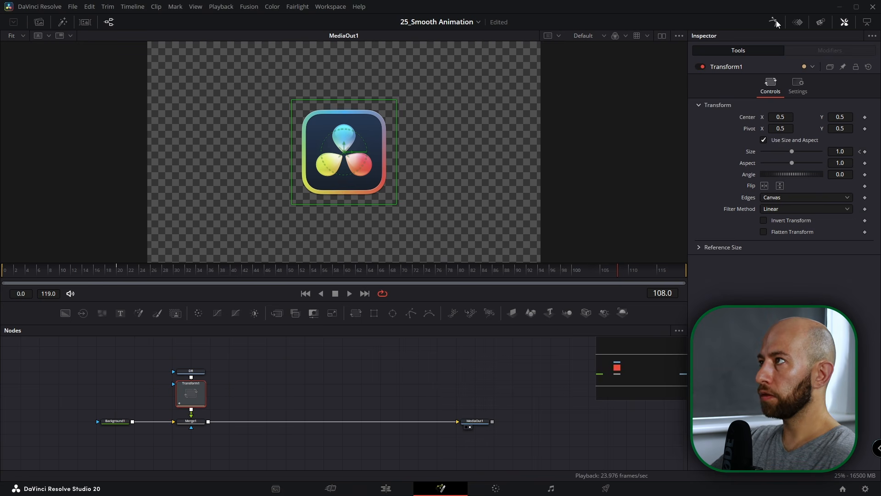
{"action": "left_click", "coordinate": [774, 22]}
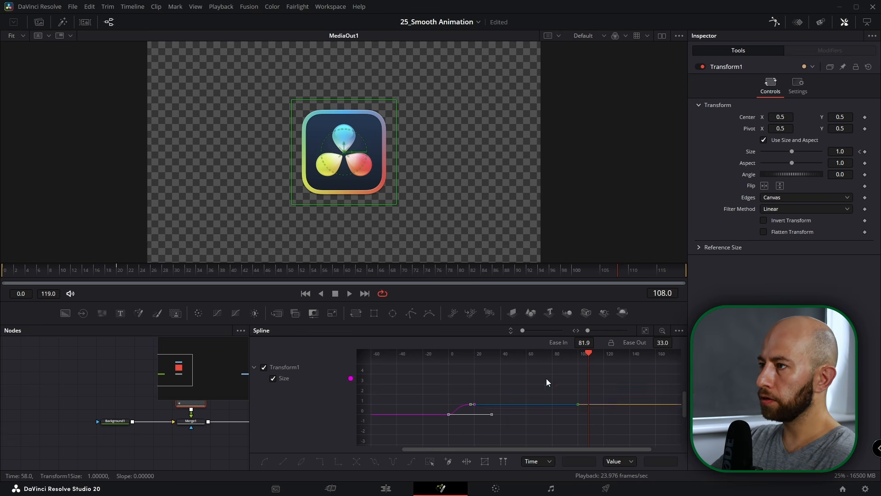
{"action": "left_click", "coordinate": [644, 330]}
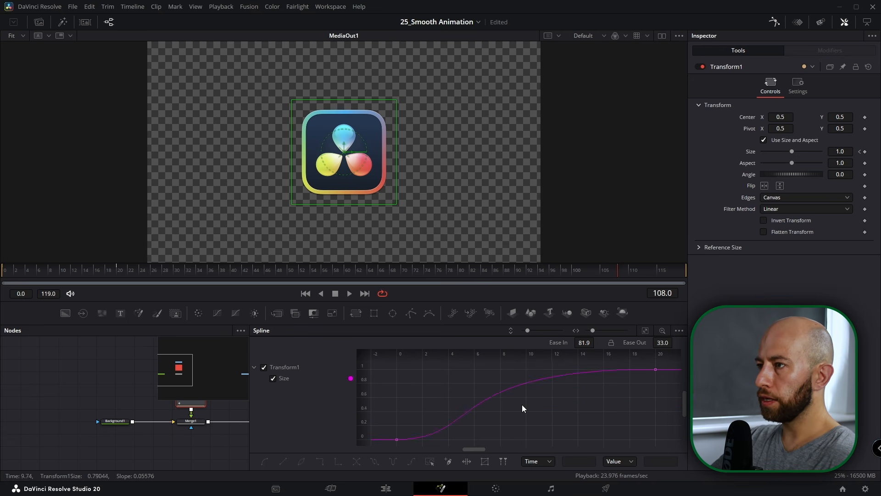
{"action": "left_click", "coordinate": [430, 461]}
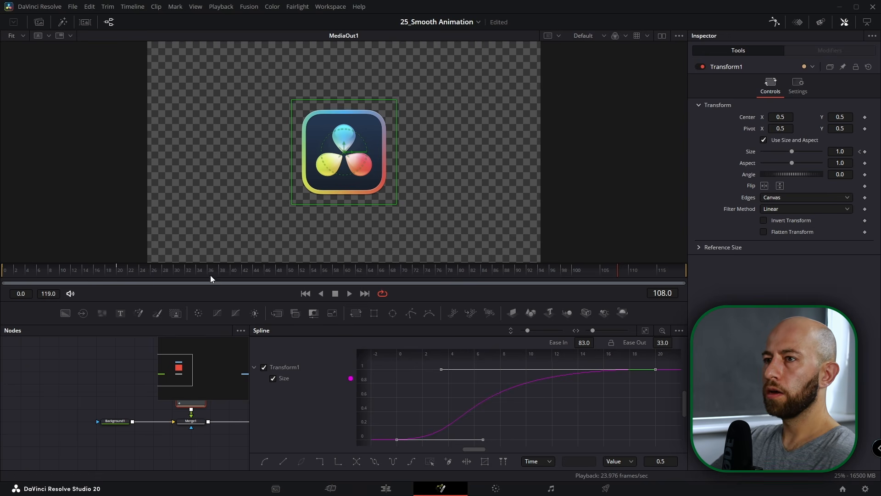
{"action": "left_click_drag", "start_coordinate": [121, 273], "coordinate": [3, 275]}
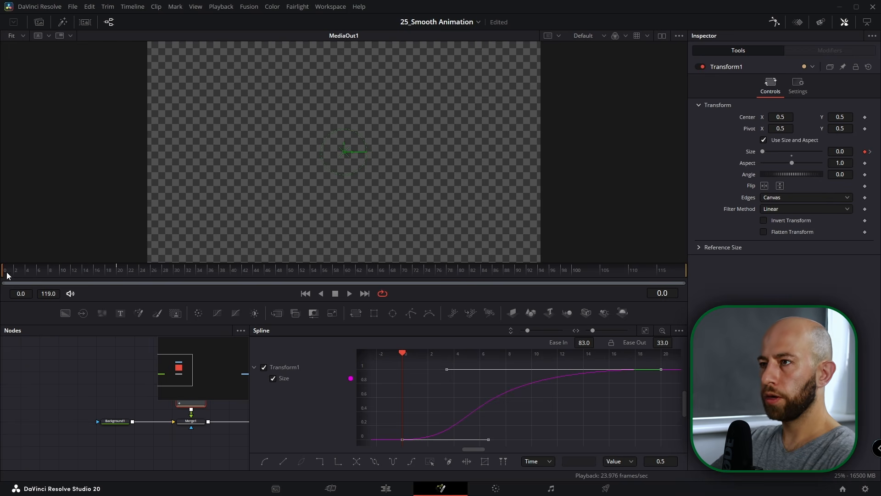
{"action": "key", "text": "space"}
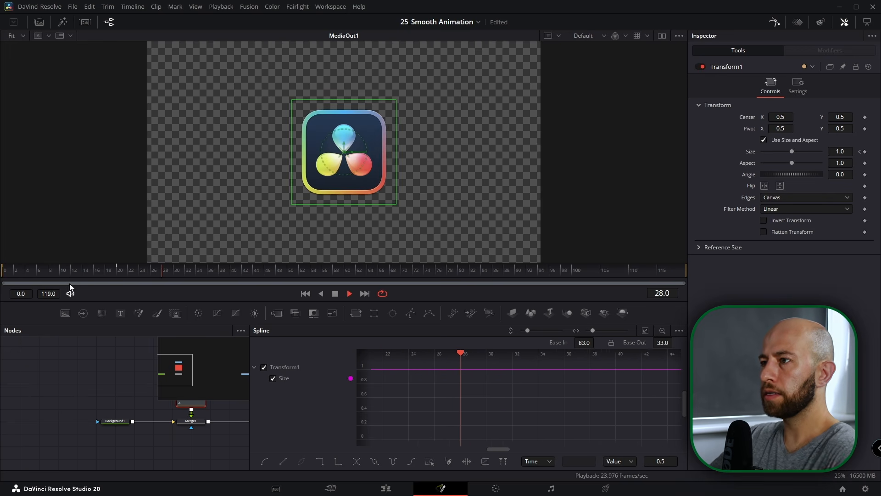
- Stop playback, fit the Size curve to the view, and enlarge the Spline editor vertically
{"action": "left_click", "coordinate": [644, 330]}
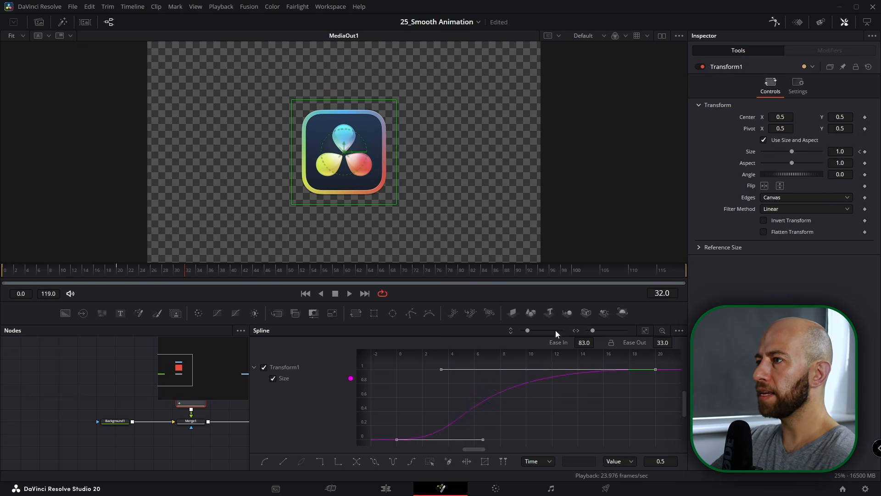
{"action": "left_click_drag", "start_coordinate": [559, 325], "coordinate": [559, 249]}
{"action": "scroll", "coordinate": [525, 344], "scroll_direction": "down", "scroll_amount": 5}
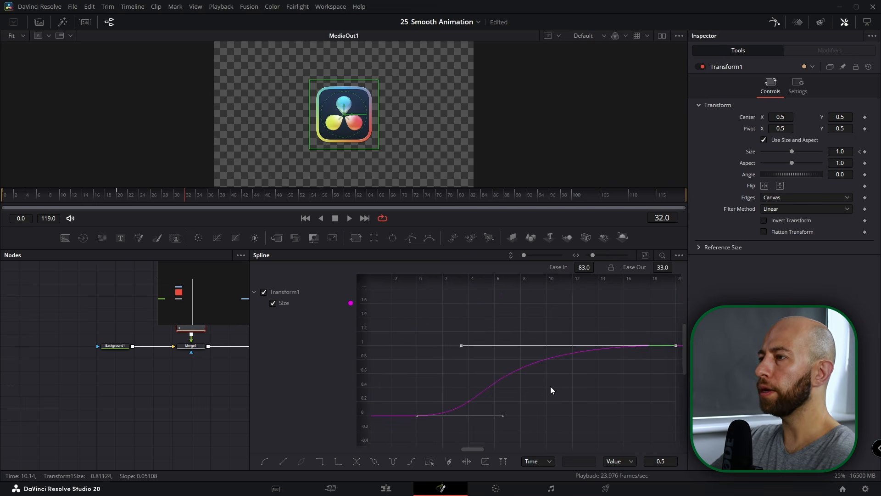
- Show the Keyframes editor beside the Spline editor, move the second Size keyframe to frame 40, and fit the curve
{"action": "left_click", "coordinate": [797, 22]}
{"action": "left_click", "coordinate": [636, 292]}
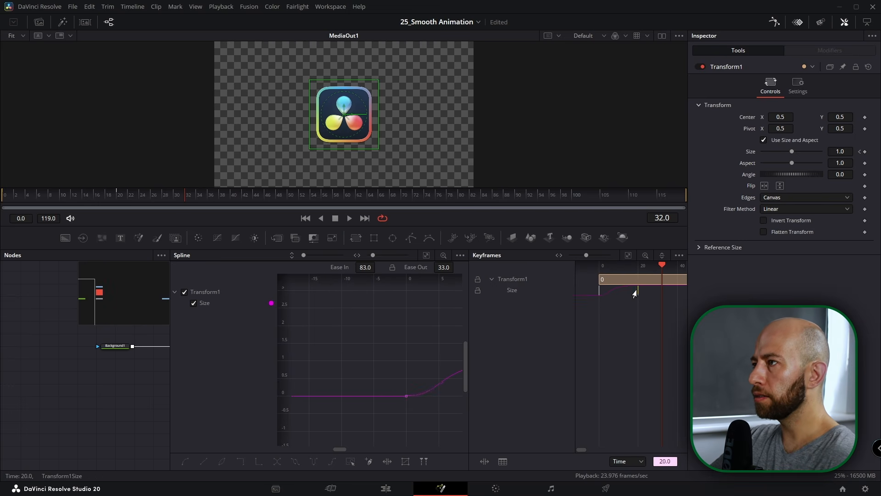
{"action": "left_click_drag", "start_coordinate": [647, 290], "coordinate": [675, 291]}
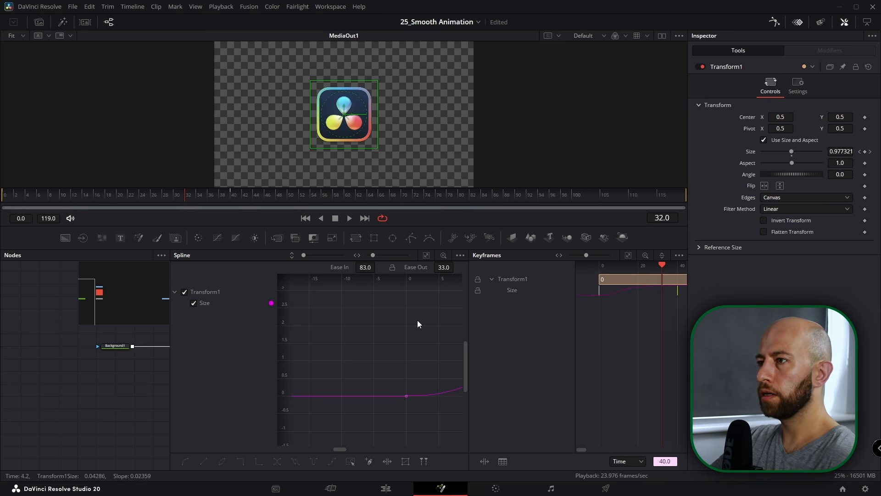
{"action": "left_click", "coordinate": [426, 254]}
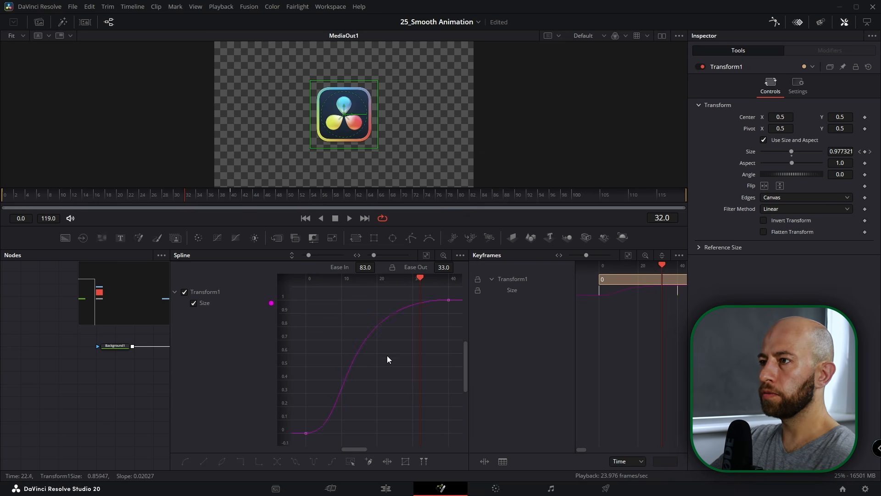
- Play back the eased Size animation from frame 0 and park the playhead at frame 36
{"action": "key", "text": "ctrl+a"}
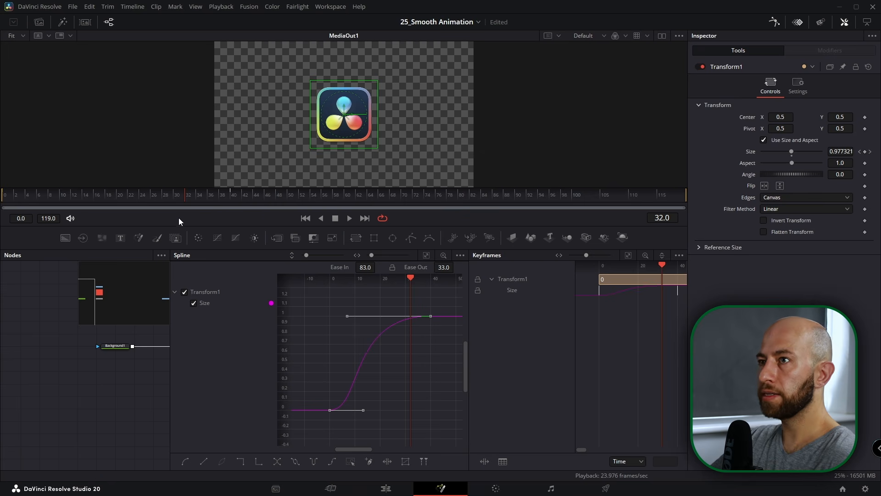
{"action": "left_click_drag", "start_coordinate": [164, 194], "coordinate": [1, 194]}
{"action": "key", "text": "space"}
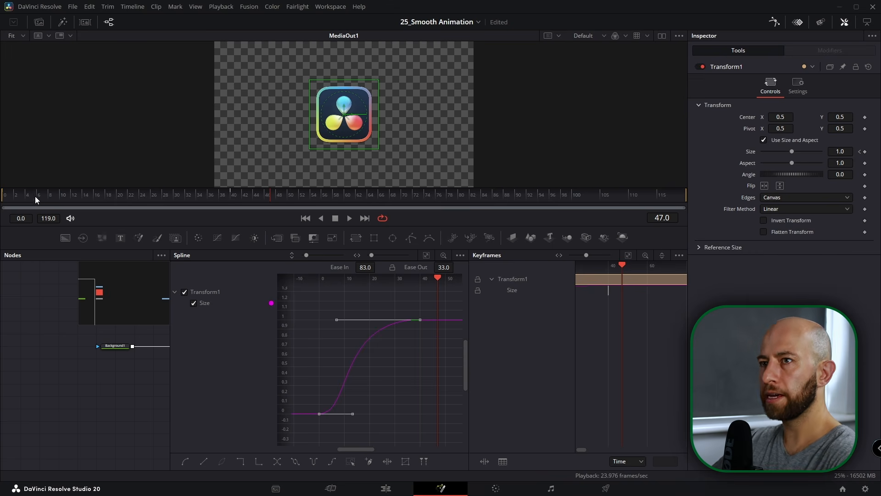
{"action": "left_click", "coordinate": [212, 194]}
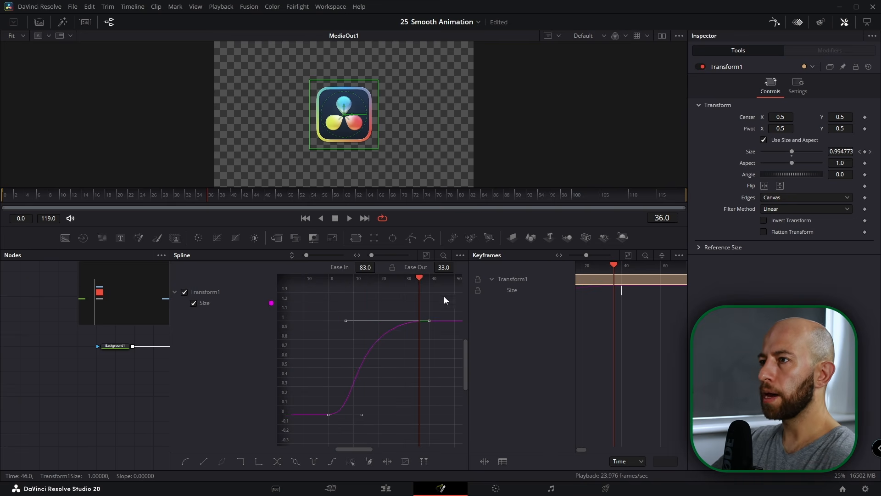
- Examine the preset Ease options available for both Size keyframes in the Spline editor
{"action": "left_click_drag", "start_coordinate": [439, 300], "coordinate": [289, 452]}
{"action": "right_click", "coordinate": [357, 383]}
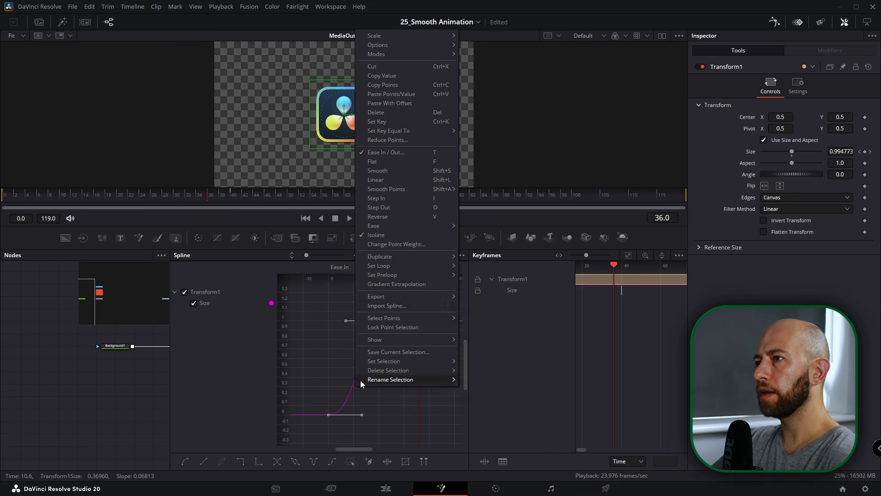
{"action": "mouse_move", "coordinate": [401, 224]}
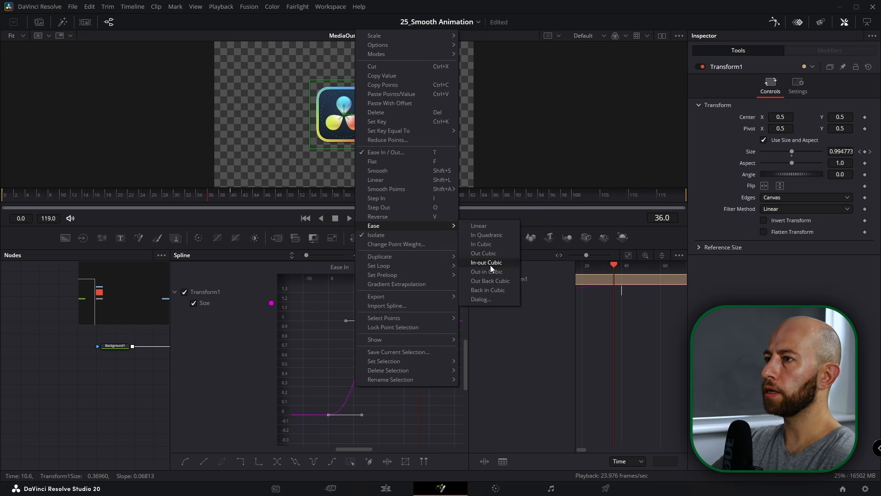
{"action": "left_click", "coordinate": [303, 375]}
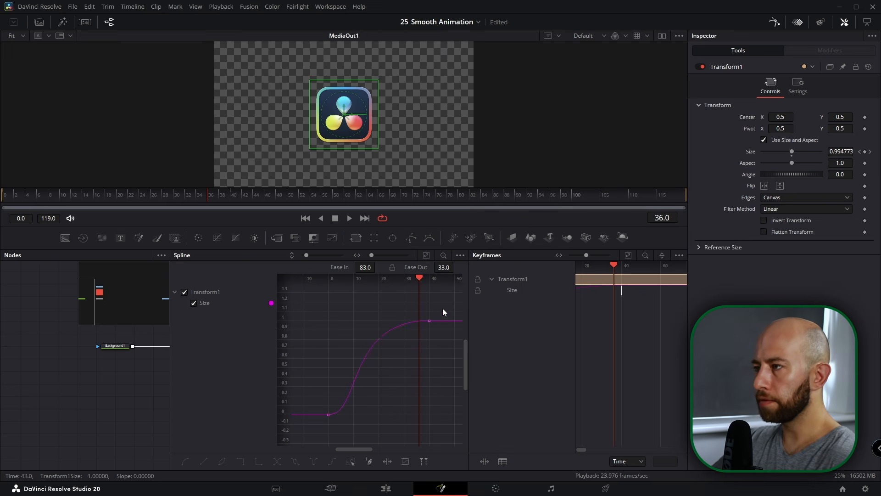
- Hide the Keyframes editor and reshape the Size curve with a vertical start handle at Ease Out 28.0 and a sloped end handle at Ease In 75.0
{"action": "left_click", "coordinate": [799, 22]}
{"action": "left_click_drag", "start_coordinate": [537, 294], "coordinate": [382, 443]}
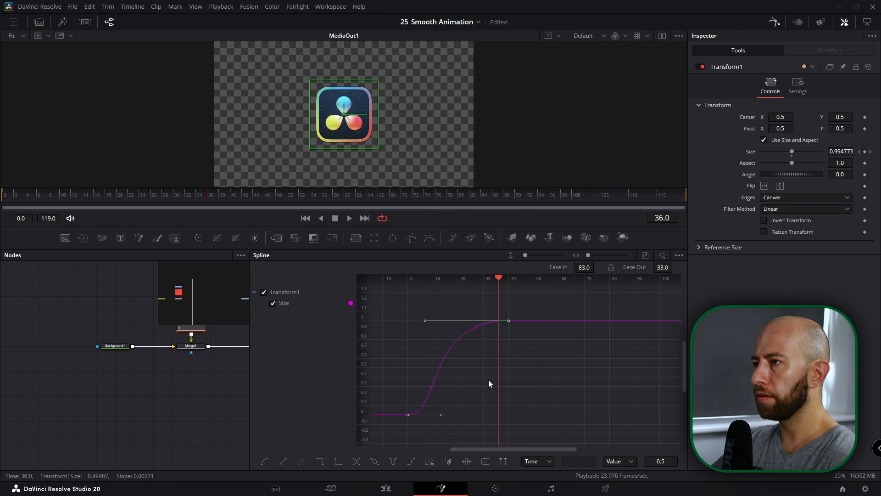
{"action": "left_click_drag", "start_coordinate": [443, 415], "coordinate": [402, 379]}
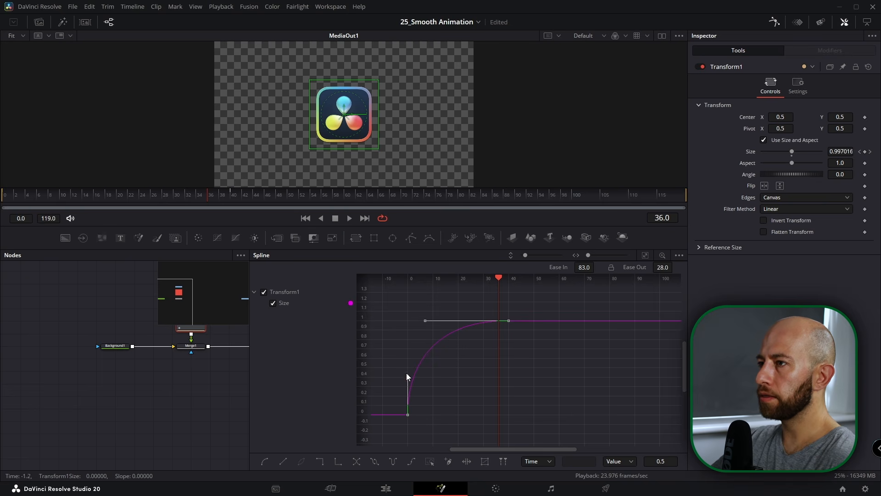
{"action": "left_click_drag", "start_coordinate": [426, 320], "coordinate": [432, 339]}
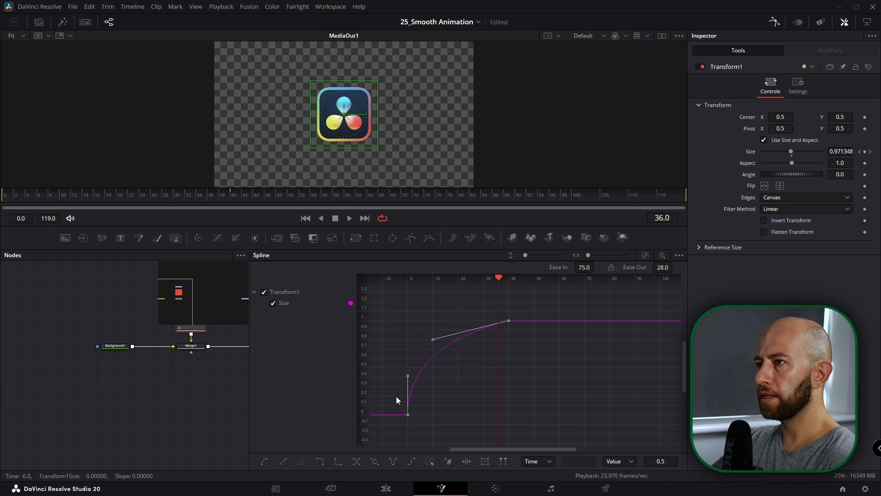
- Move the second Size keyframe to about frame 77 in the Keyframes editor and fit the curve in a widened Spline editor
{"action": "left_click_drag", "start_coordinate": [209, 197], "coordinate": [231, 196]}
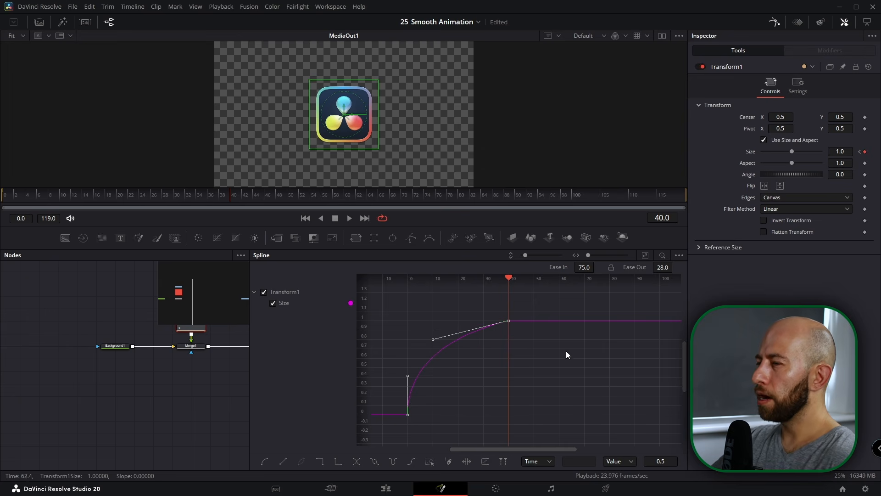
{"action": "left_click", "coordinate": [798, 21]}
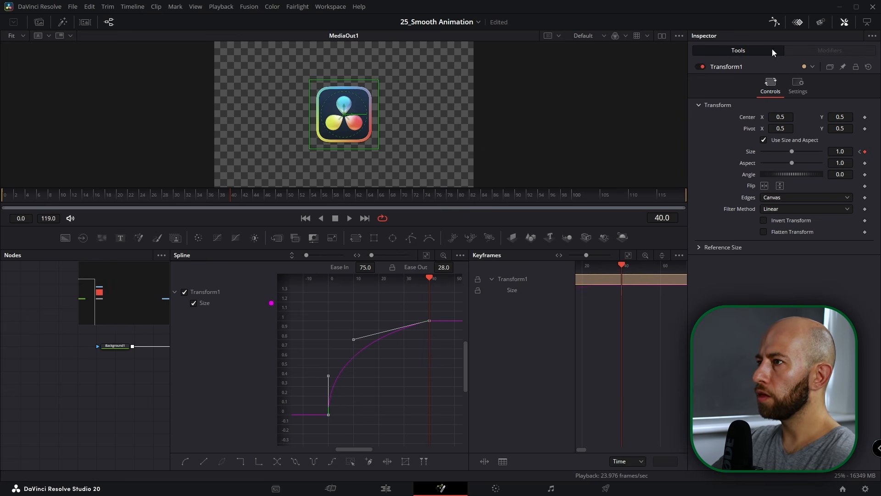
{"action": "left_click_drag", "start_coordinate": [599, 291], "coordinate": [632, 292]}
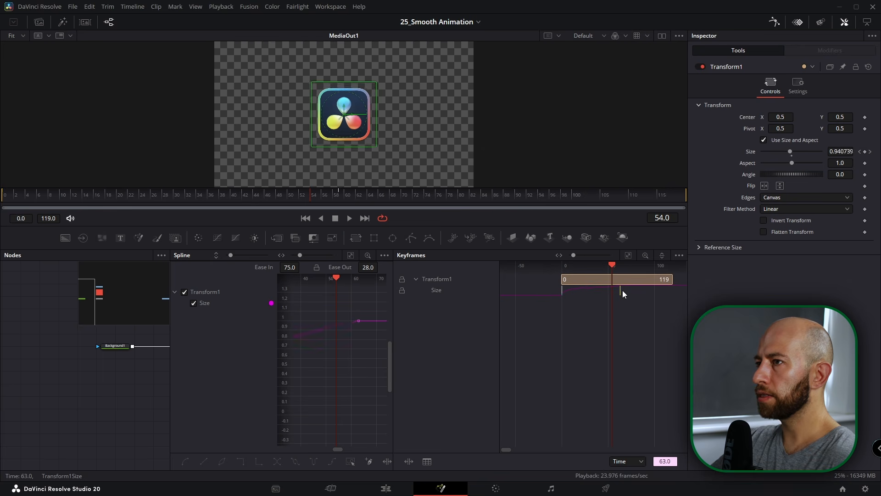
{"action": "left_click", "coordinate": [797, 22]}
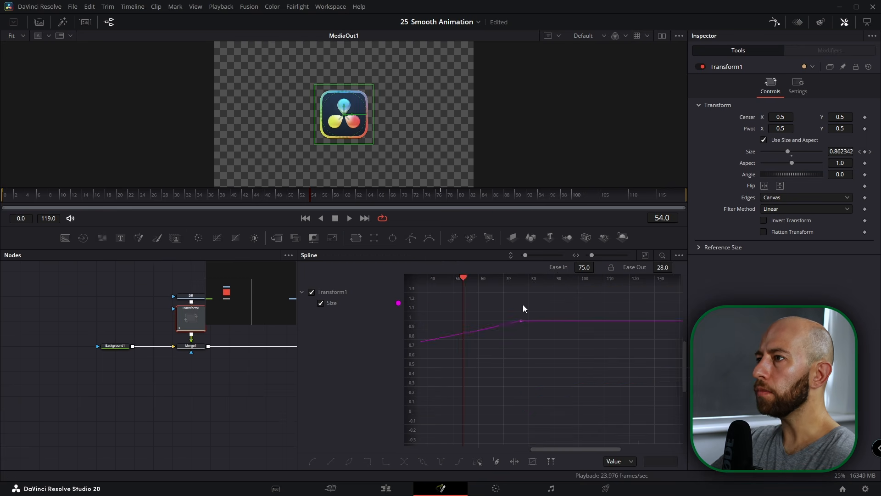
{"action": "left_click", "coordinate": [645, 256]}
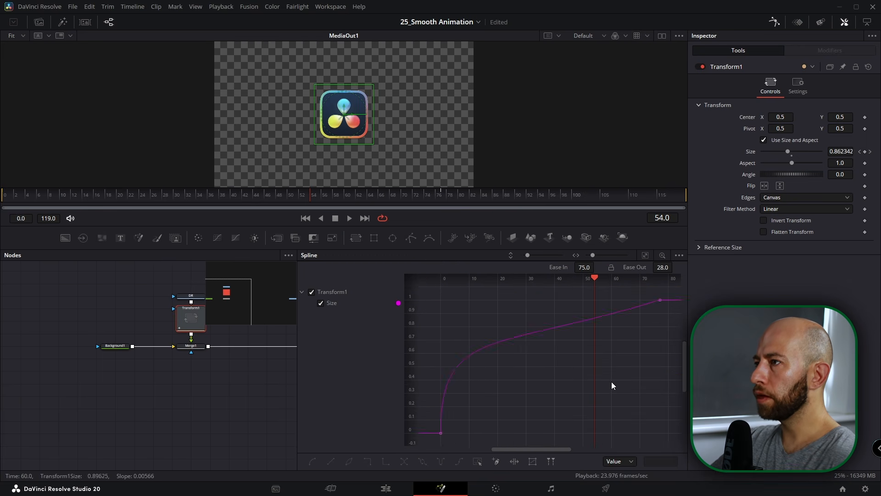
- Lengthen the first keyframe's vertical handle to Ease Out 41.0 and level the second keyframe's handle with Ease In 73.0
{"action": "left_click_drag", "start_coordinate": [601, 354], "coordinate": [441, 440]}
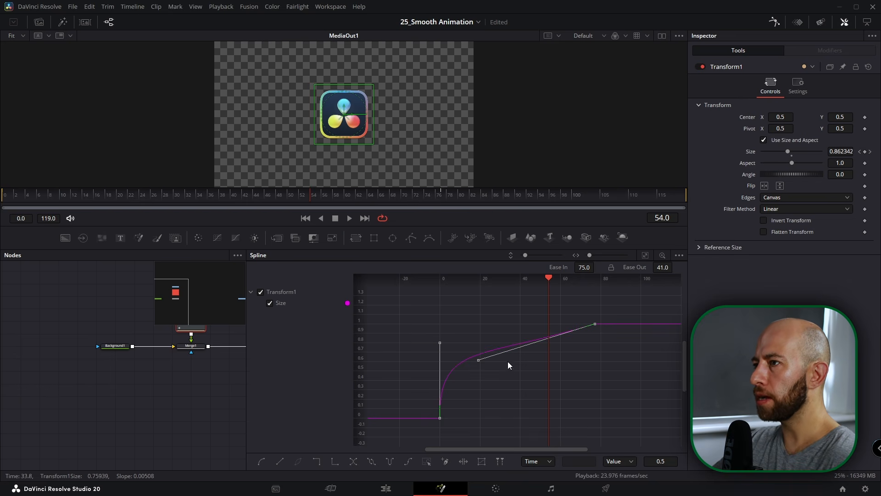
{"action": "left_click_drag", "start_coordinate": [477, 363], "coordinate": [482, 323]}
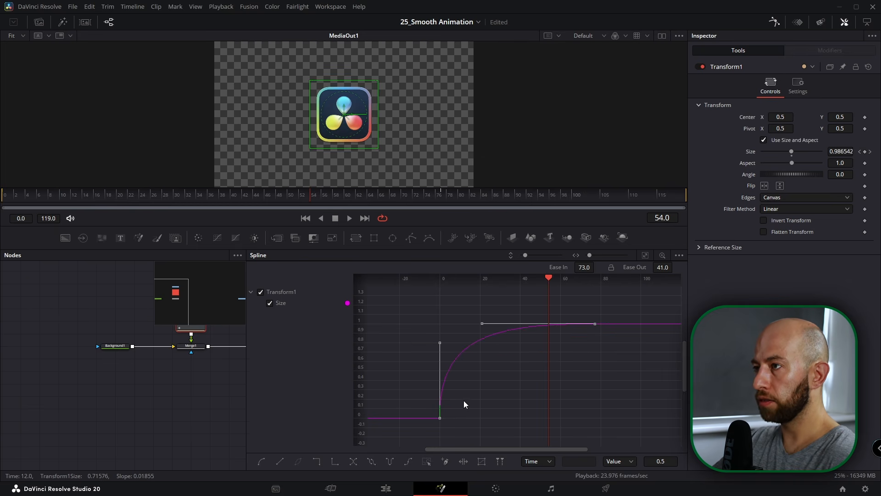
- Flatten both Size keyframes' handles, try Ease In 82.0, and settle on Ease In 71.0 with Ease Out 33.0
{"action": "key", "text": "f"}
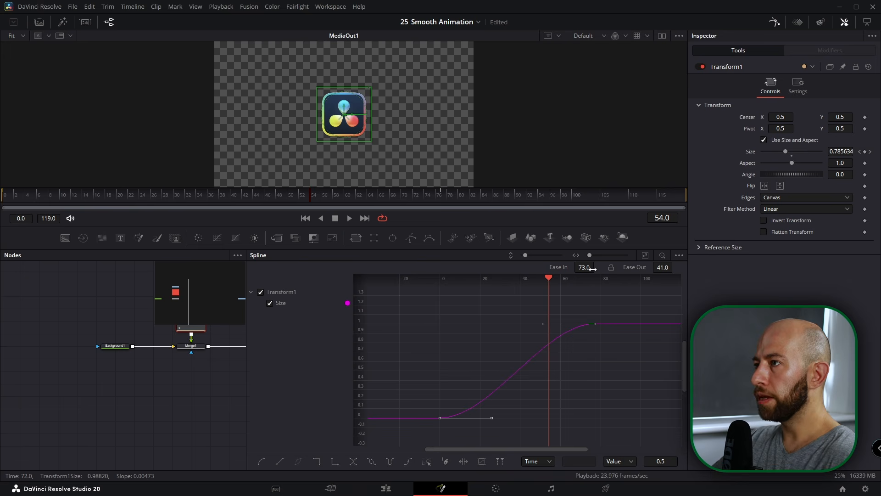
{"action": "left_click_drag", "start_coordinate": [596, 266], "coordinate": [601, 316]}
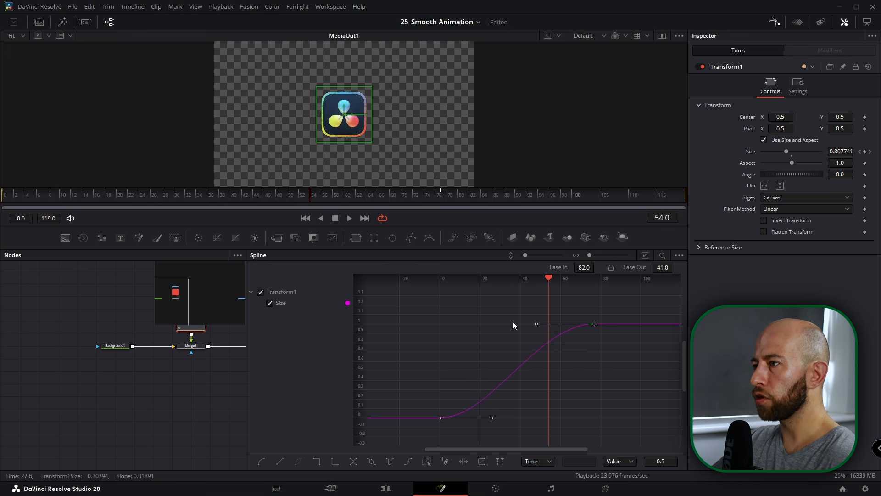
{"action": "left_click_drag", "start_coordinate": [228, 194], "coordinate": [277, 194]}
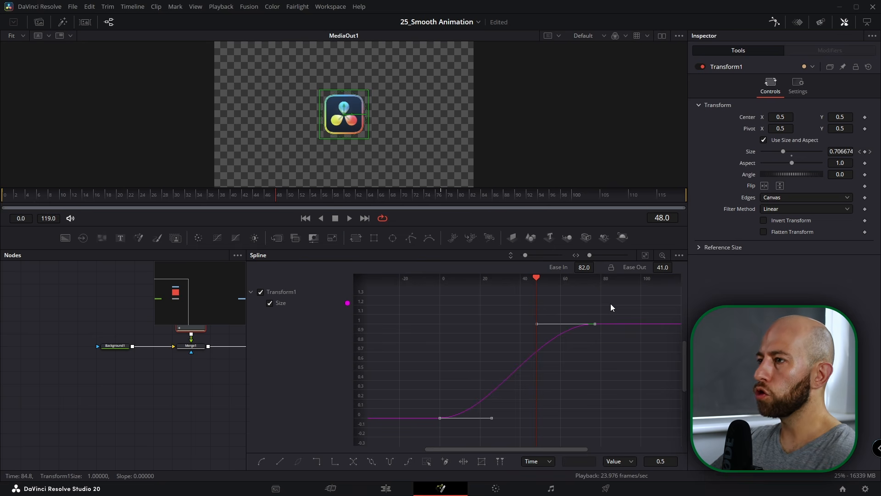
{"action": "left_click_drag", "start_coordinate": [614, 302], "coordinate": [399, 460]}
{"action": "left_click_drag", "start_coordinate": [584, 267], "coordinate": [597, 266]}
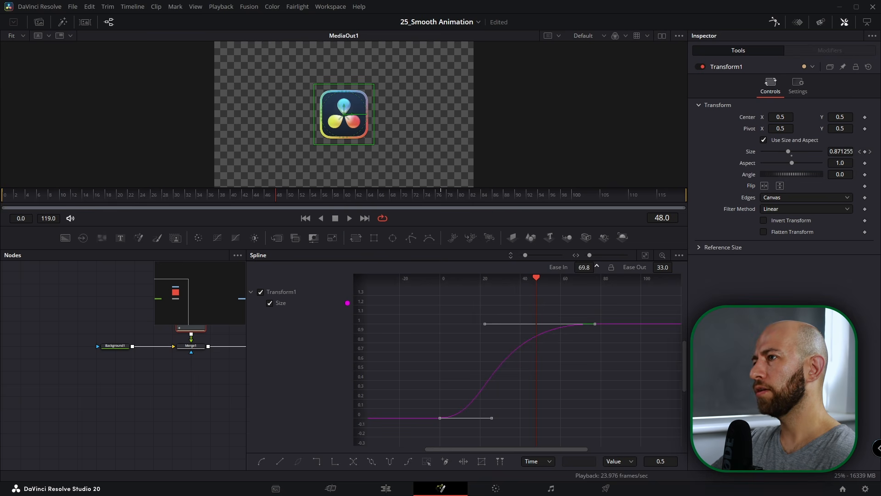
- Select both Size keyframes and save the current selection under the name "tutorial"
{"action": "left_click_drag", "start_coordinate": [618, 299], "coordinate": [406, 442]}
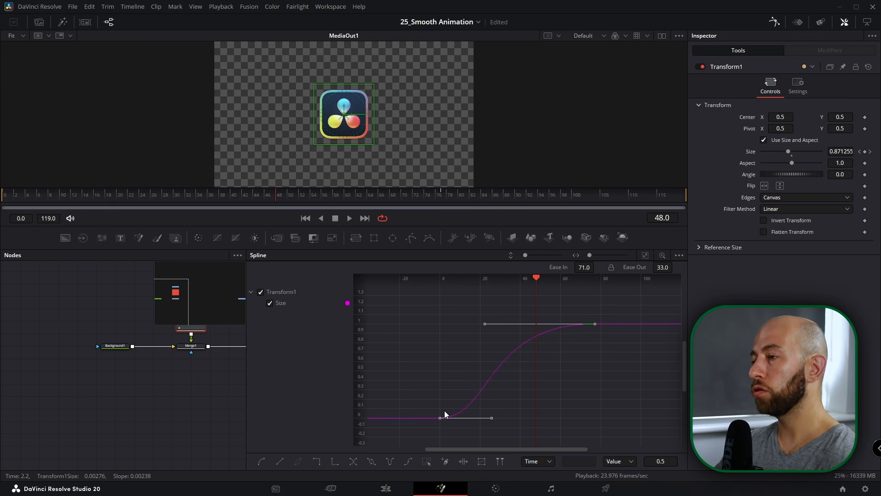
{"action": "right_click", "coordinate": [483, 391]}
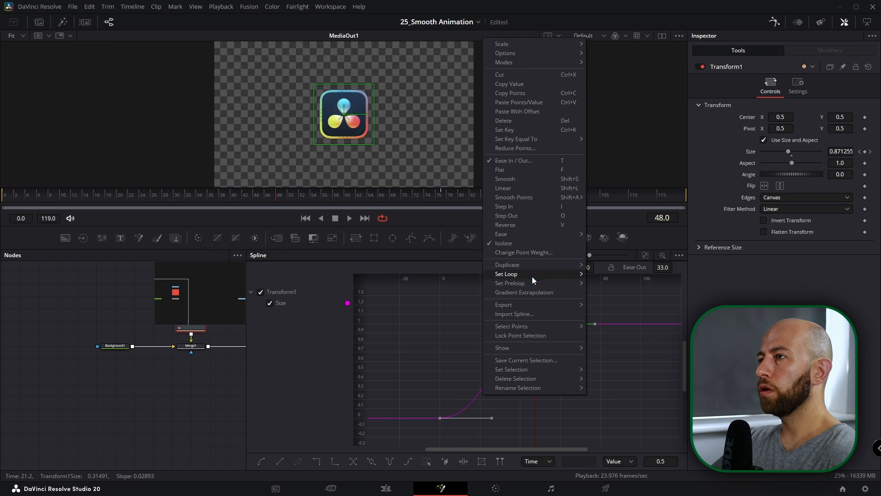
{"action": "left_click", "coordinate": [533, 359]}
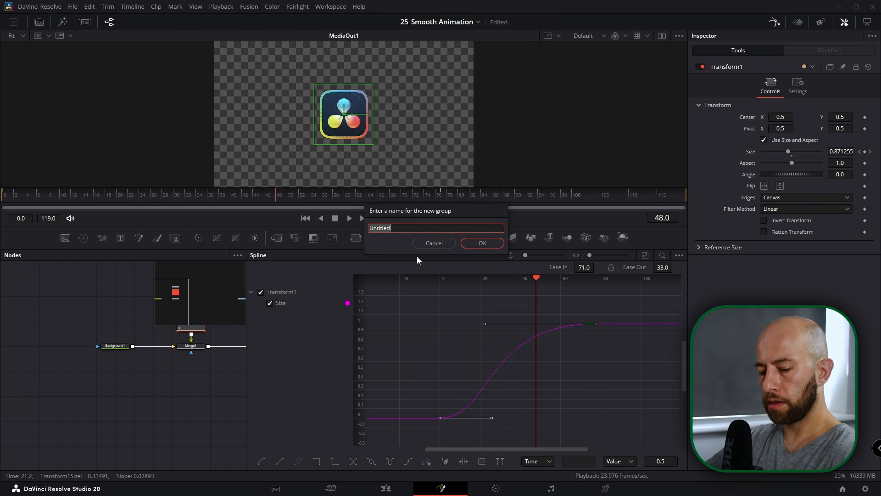
{"action": "type", "text": "tutorial"}
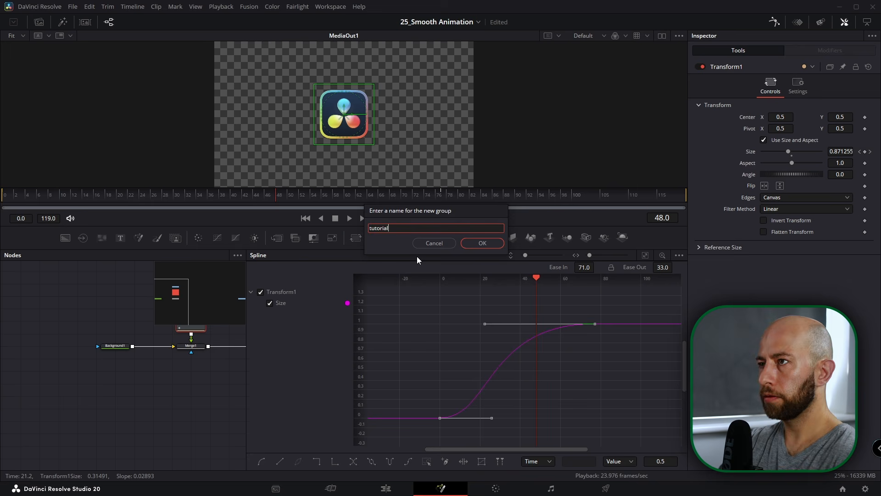
{"action": "key", "text": "Return"}
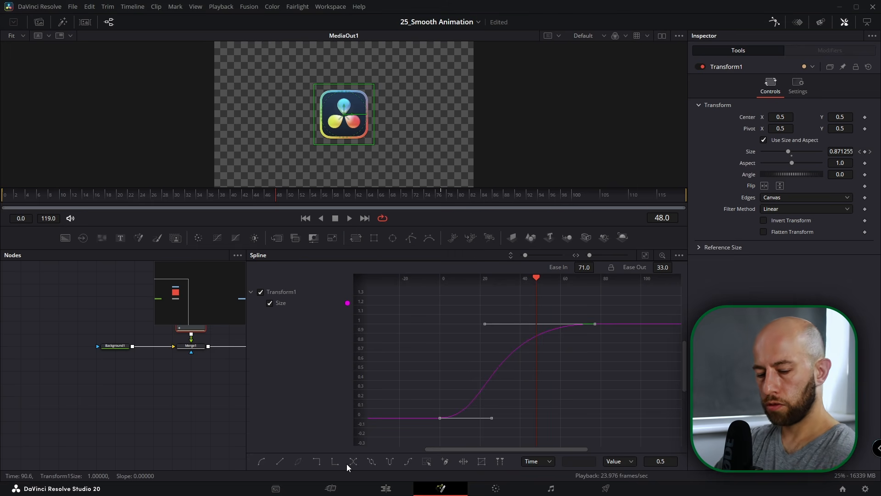
- Make both Size keyframes linear and set the selection to the saved "tutorial" group
{"action": "key", "text": "shift+l"}
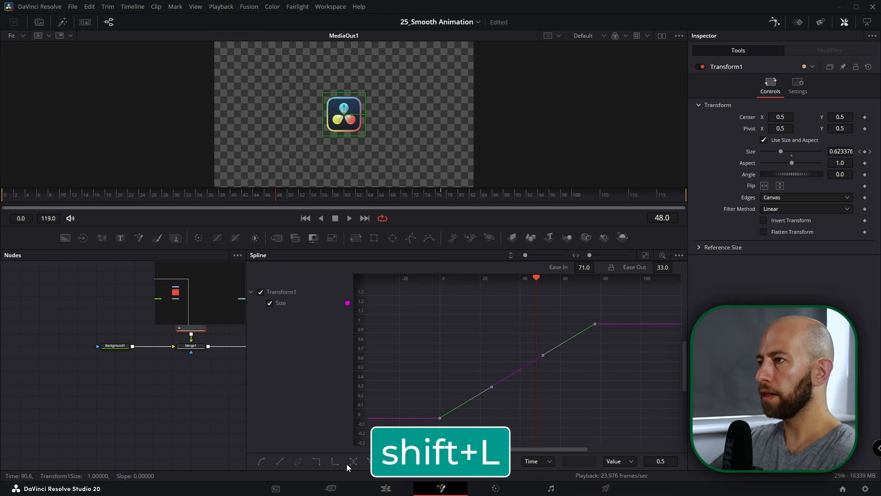
{"action": "right_click", "coordinate": [521, 364]}
{"action": "mouse_move", "coordinate": [540, 341]}
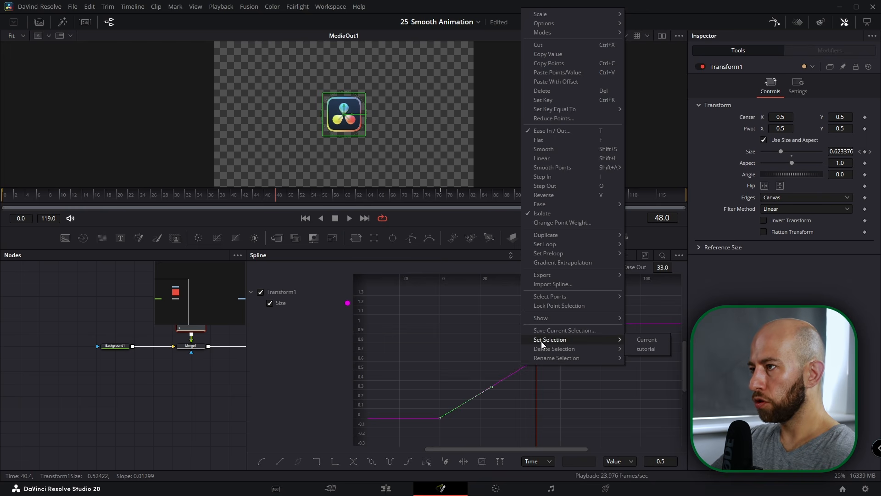
{"action": "left_click", "coordinate": [648, 349]}
- Reselect both Size keyframes and examine the options for setting and deleting saved selections
{"action": "left_click_drag", "start_coordinate": [626, 286], "coordinate": [384, 435]}
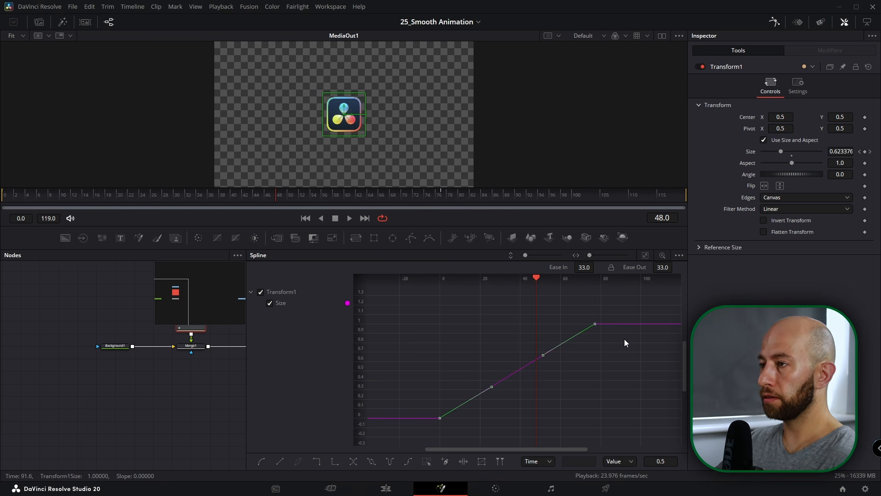
{"action": "left_click_drag", "start_coordinate": [621, 297], "coordinate": [410, 437]}
{"action": "right_click", "coordinate": [489, 389]}
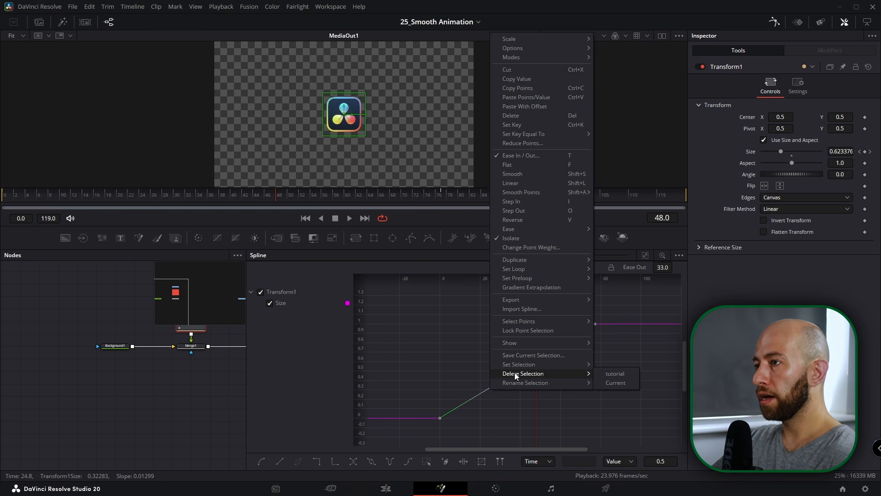
{"action": "mouse_move", "coordinate": [521, 368]}
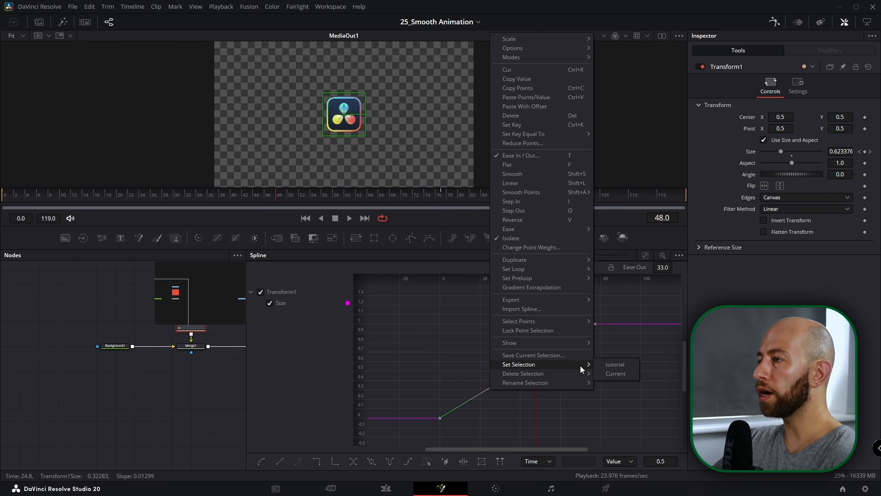
{"action": "left_click", "coordinate": [644, 296]}
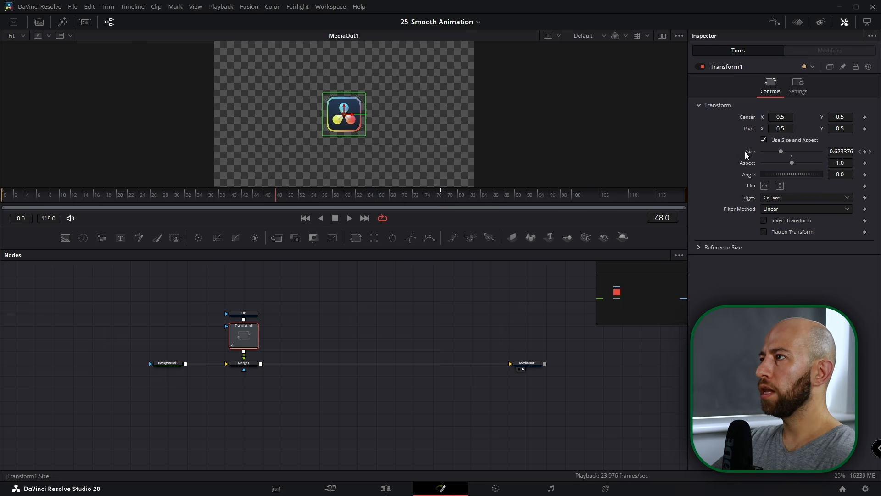
- Reset the Transform's animated Size to 1.0 and modify it with Anim Curves
{"action": "double_click", "coordinate": [750, 153]}
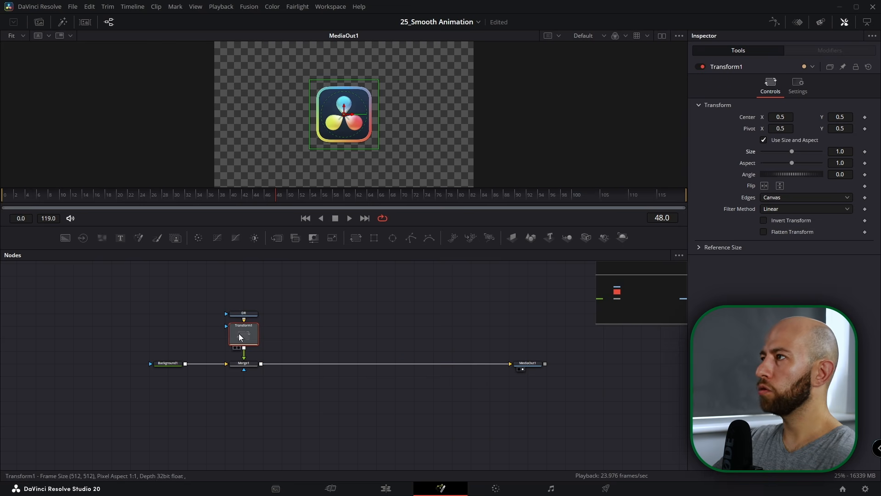
{"action": "right_click", "coordinate": [753, 152]}
{"action": "mouse_move", "coordinate": [775, 188]}
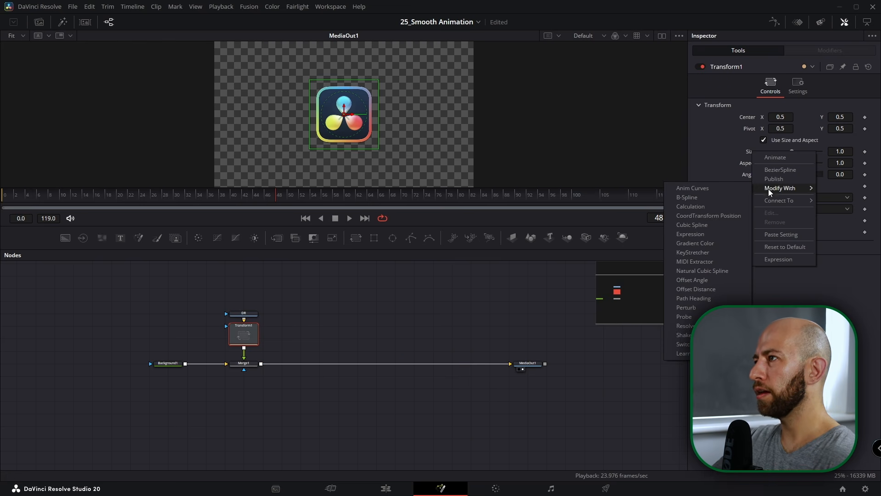
{"action": "left_click", "coordinate": [702, 188]}
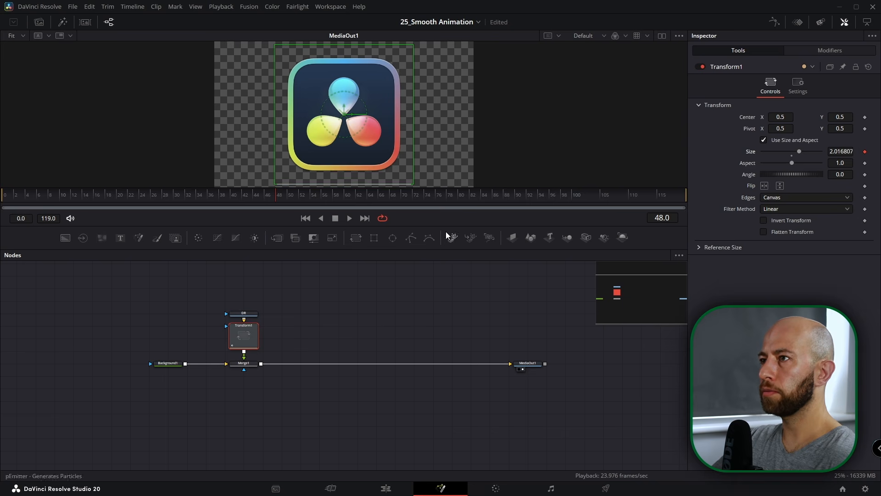
- Enlarge the viewer vertically and adjust its zoom to show the whole logo frame
{"action": "left_click_drag", "start_coordinate": [445, 229], "coordinate": [429, 290]}
{"action": "scroll", "coordinate": [428, 178], "scroll_direction": "down", "scroll_amount": 2}
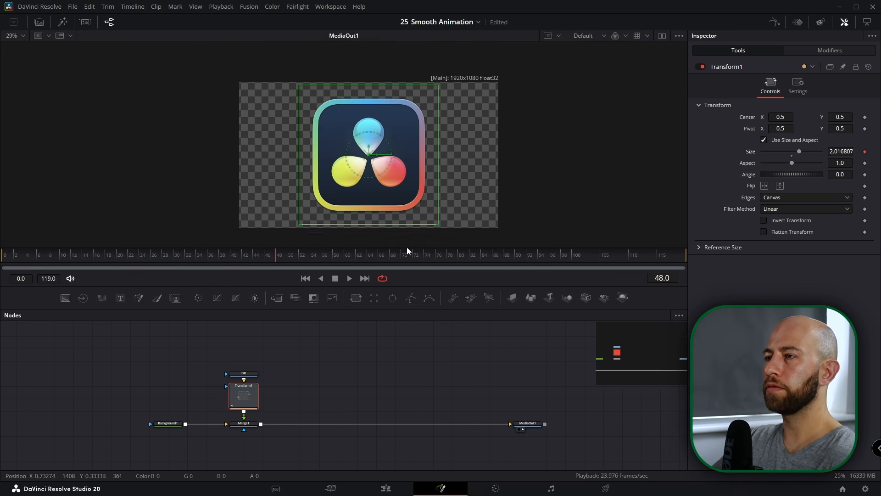
- Show the Anim Curves modifier on Size and play its Linear animation from the start
{"action": "left_click", "coordinate": [827, 51]}
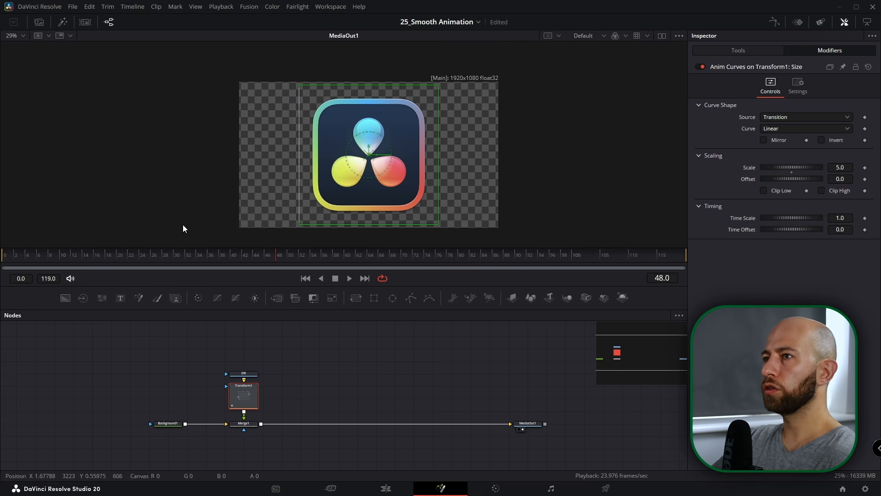
{"action": "left_click_drag", "start_coordinate": [103, 257], "coordinate": [2, 254]}
{"action": "key", "text": "space"}
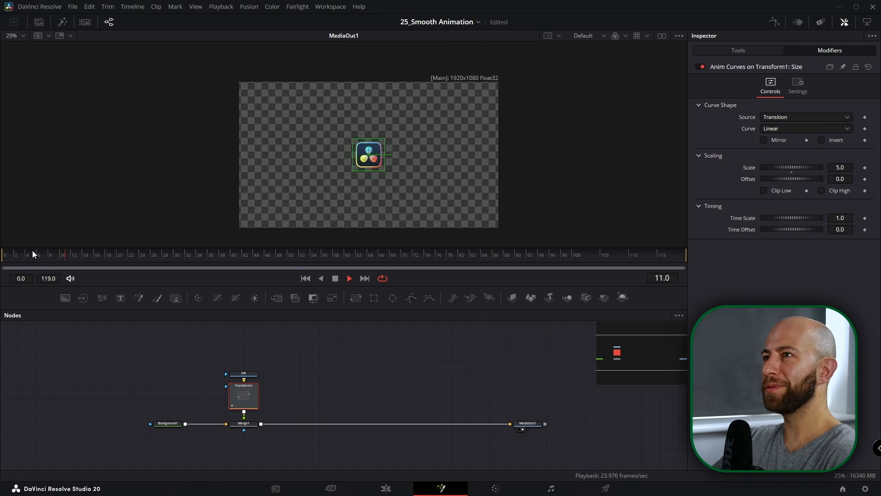
{"action": "left_click", "coordinate": [335, 278]}
- Set the size curve to Easing and preview the animation from the first frame
{"action": "left_click", "coordinate": [780, 127]}
{"action": "left_click", "coordinate": [780, 150]}
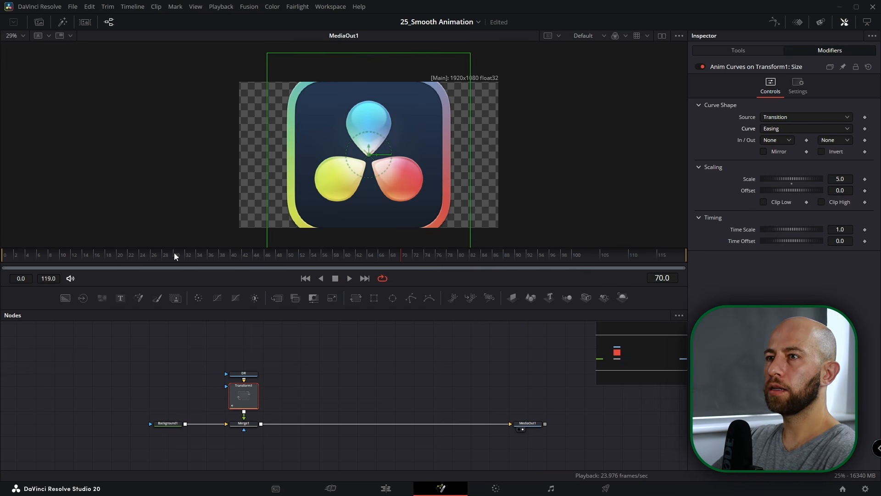
{"action": "left_click_drag", "start_coordinate": [171, 255], "coordinate": [1, 247]}
{"action": "key", "text": "space"}
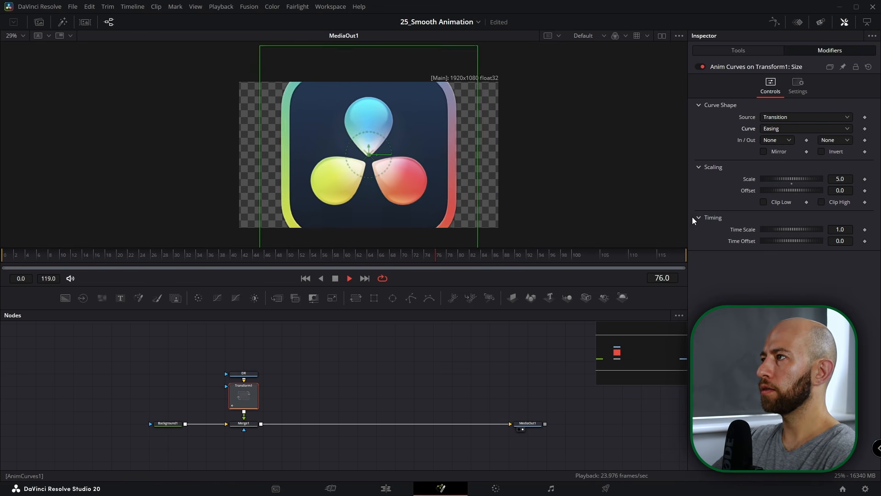
{"action": "key", "text": "space"}
- Keep the ease-in at None, set the ease-out to Bounce, and play the size animation from the start
{"action": "left_click", "coordinate": [767, 139]}
{"action": "left_click", "coordinate": [778, 152]}
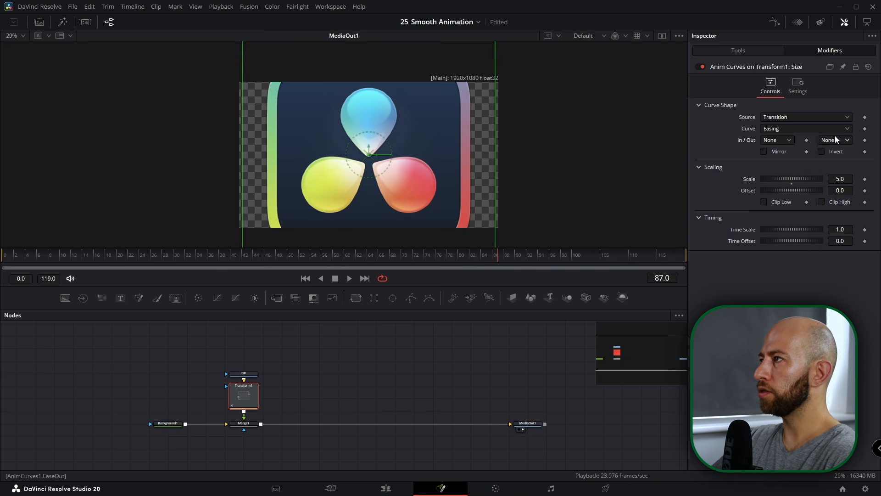
{"action": "left_click", "coordinate": [838, 141]}
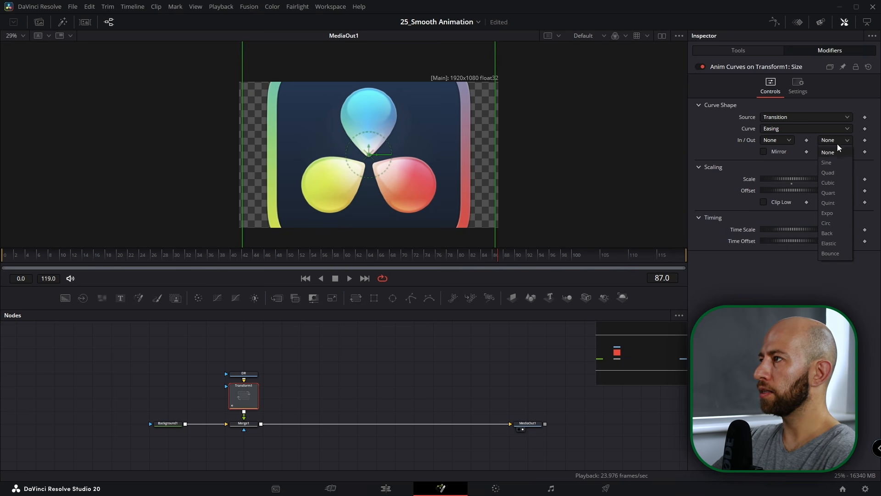
{"action": "left_click", "coordinate": [831, 254]}
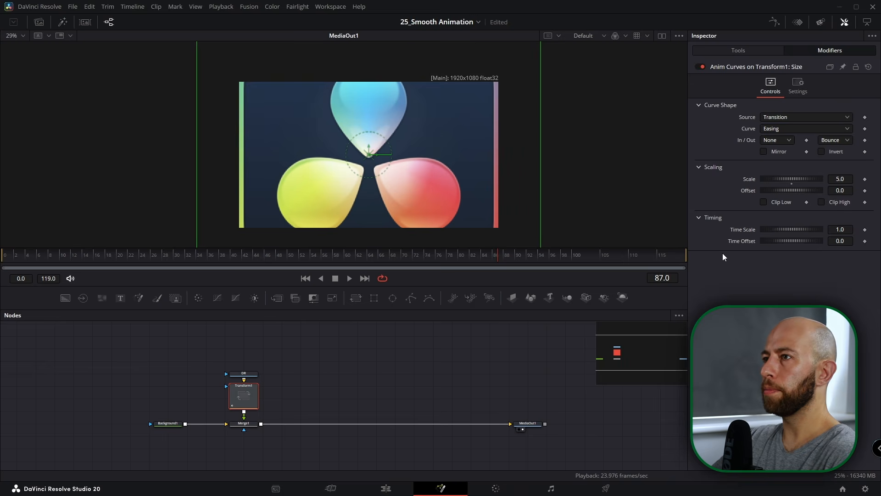
{"action": "left_click", "coordinate": [306, 278]}
{"action": "left_click", "coordinate": [350, 278]}
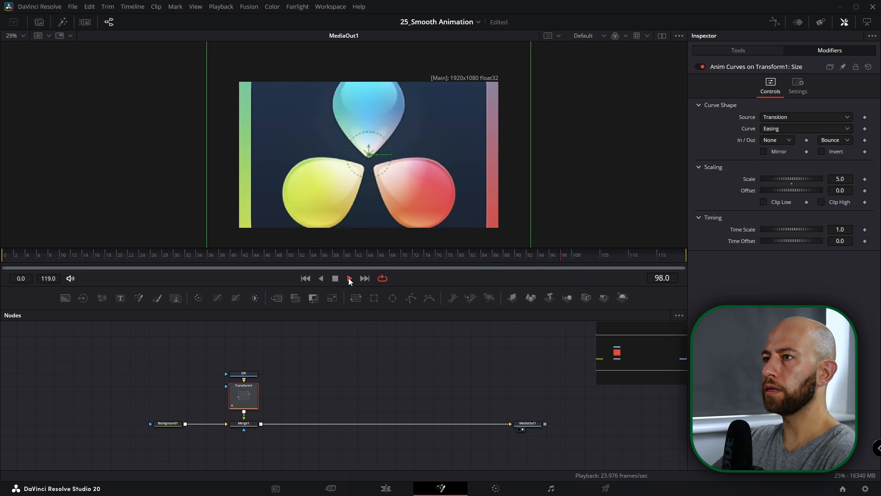
{"action": "left_click", "coordinate": [335, 278]}
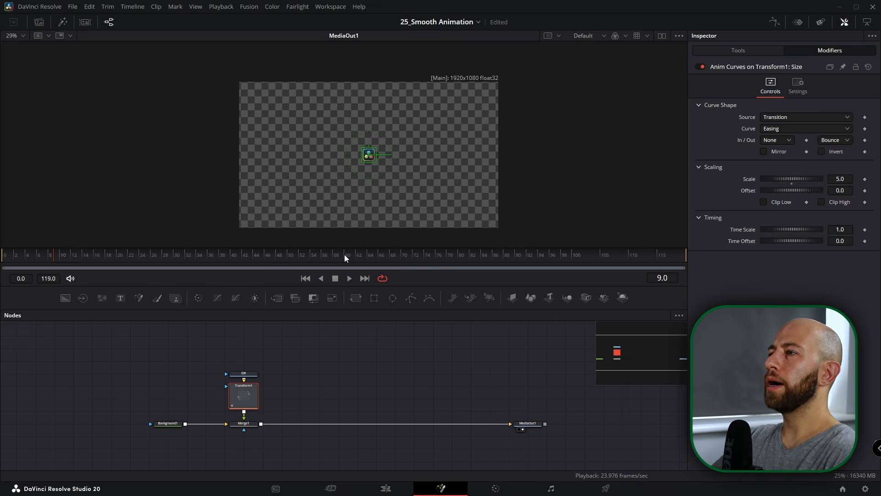
- Reduce the Anim Curves Scale to 0.688 while viewing frame 68 and replay the smaller bounce animation
{"action": "left_click_drag", "start_coordinate": [345, 254], "coordinate": [393, 263]}
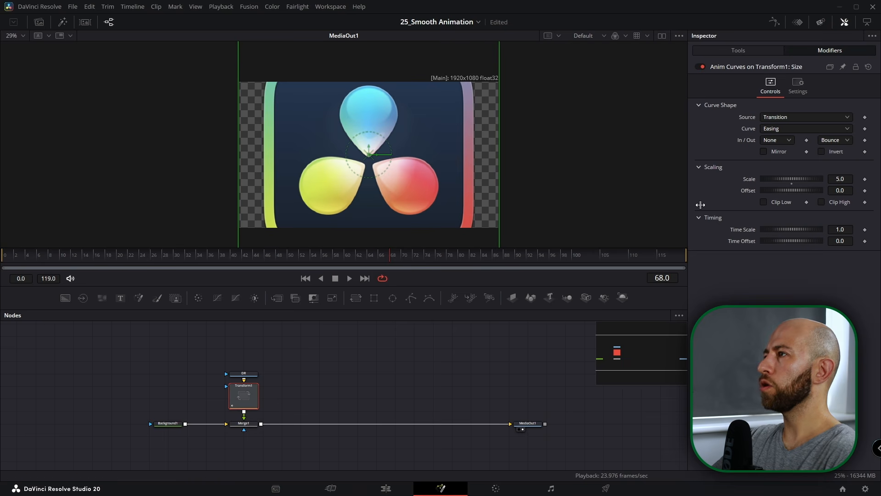
{"action": "left_click_drag", "start_coordinate": [799, 178], "coordinate": [751, 186]}
{"action": "left_click", "coordinate": [304, 278]}
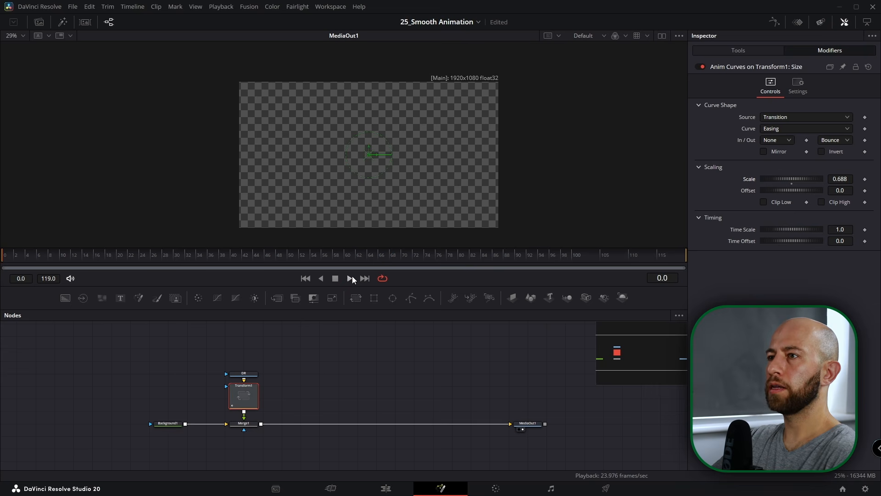
{"action": "left_click", "coordinate": [350, 277]}
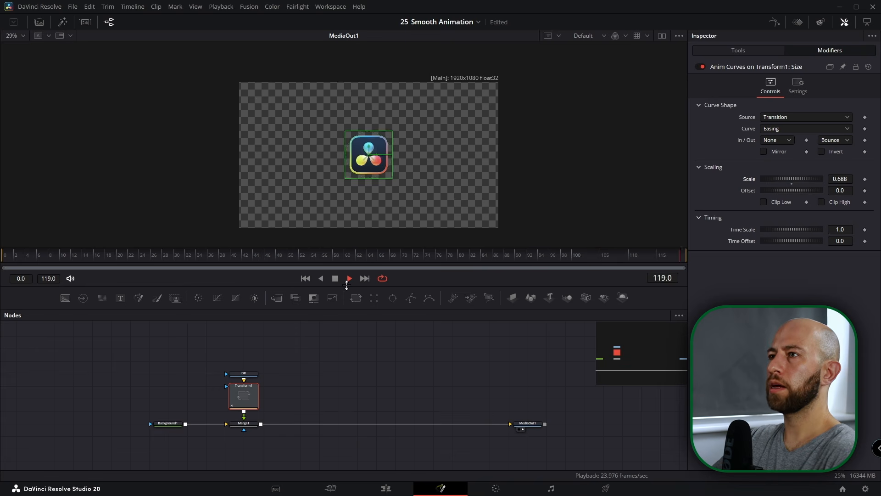
{"action": "left_click", "coordinate": [335, 278]}
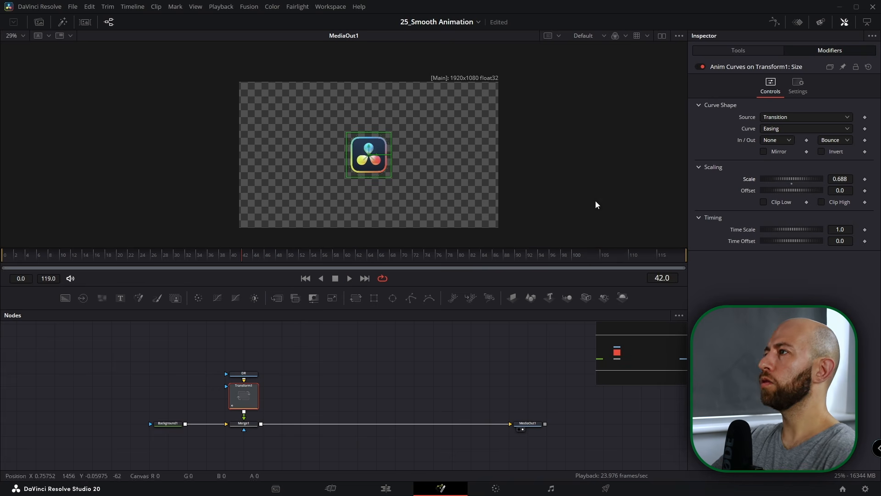
- Lower the curve's Scale to 0.434, change its ease-out to Elastic, and play the animation from the start
{"action": "left_click_drag", "start_coordinate": [793, 178], "coordinate": [790, 178]}
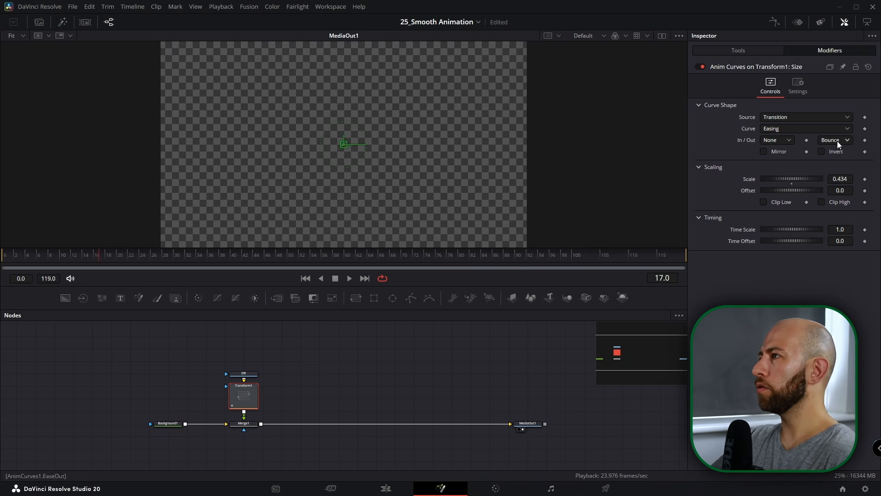
{"action": "left_click", "coordinate": [837, 140]}
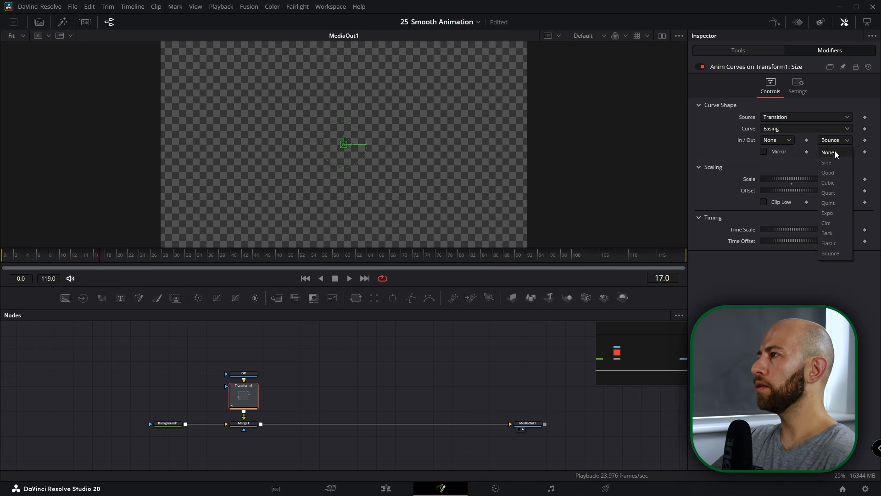
{"action": "left_click", "coordinate": [835, 244]}
{"action": "left_click_drag", "start_coordinate": [252, 260], "coordinate": [2, 246]}
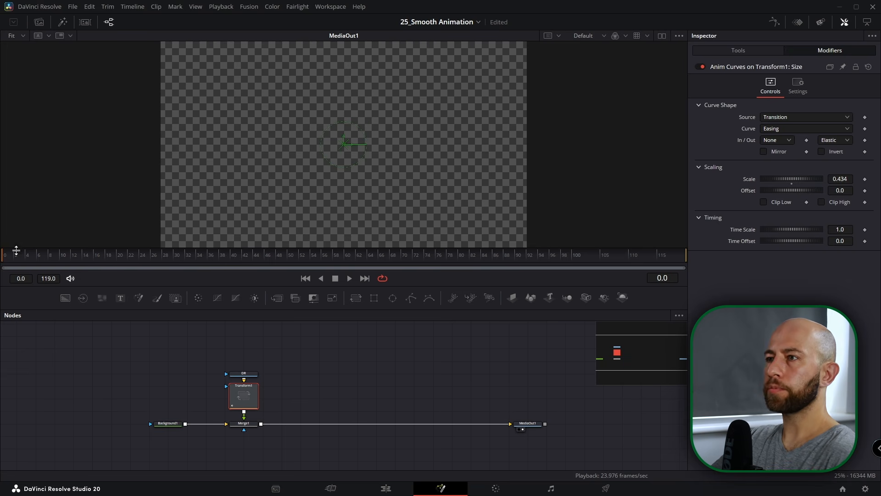
{"action": "left_click", "coordinate": [351, 278]}
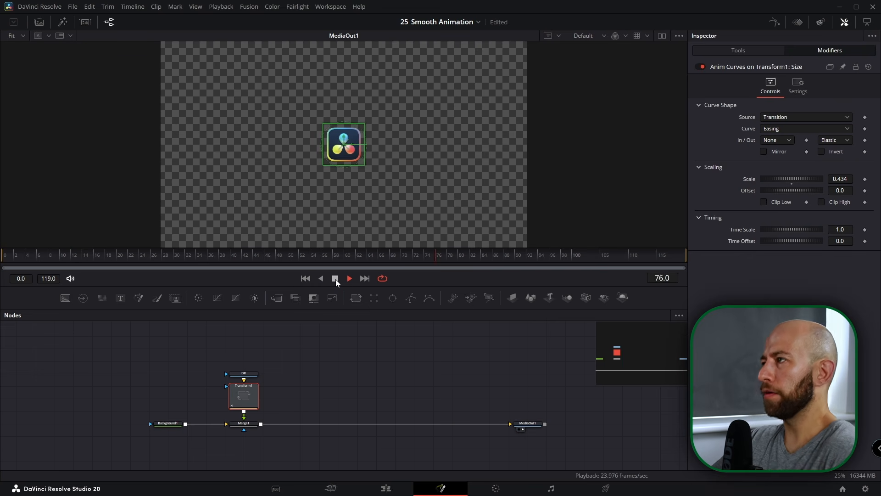
{"action": "left_click", "coordinate": [335, 278]}
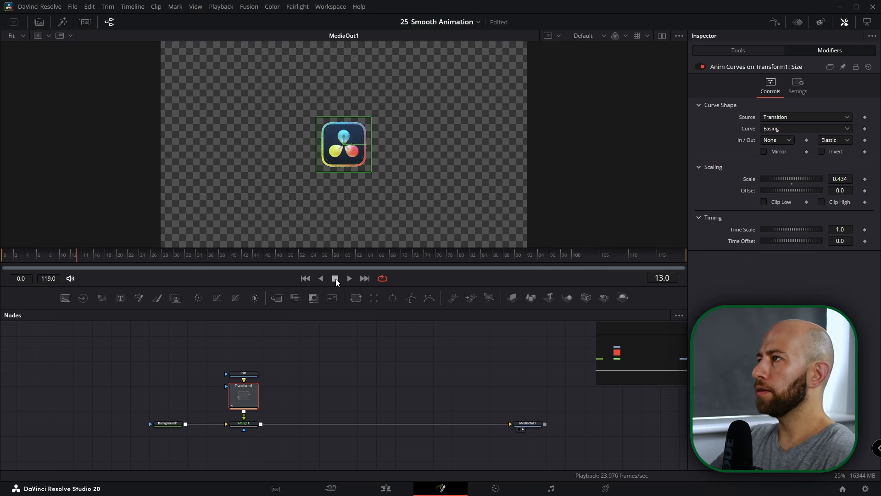
- Try Mirror on the Elastic size curve by playing it from the start, and turn Mirror back off
{"action": "left_click", "coordinate": [764, 151]}
{"action": "left_click_drag", "start_coordinate": [122, 253], "coordinate": [6, 250]}
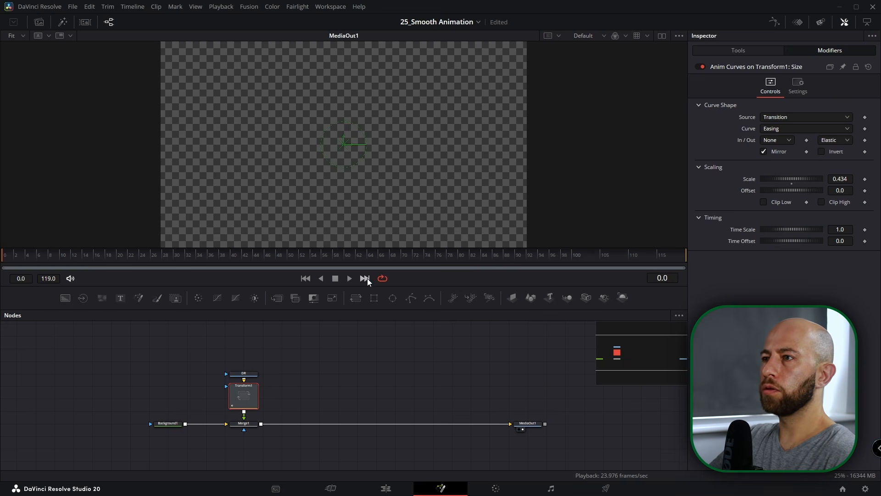
{"action": "left_click", "coordinate": [348, 278]}
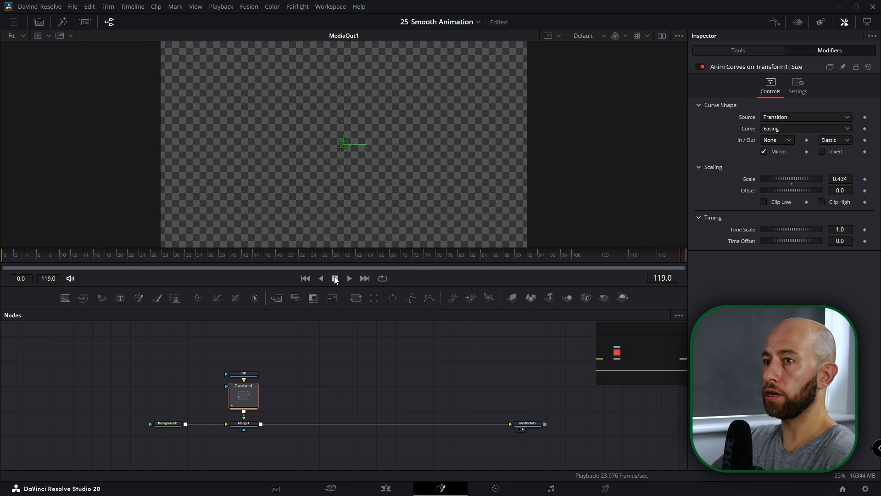
{"action": "left_click", "coordinate": [764, 151]}
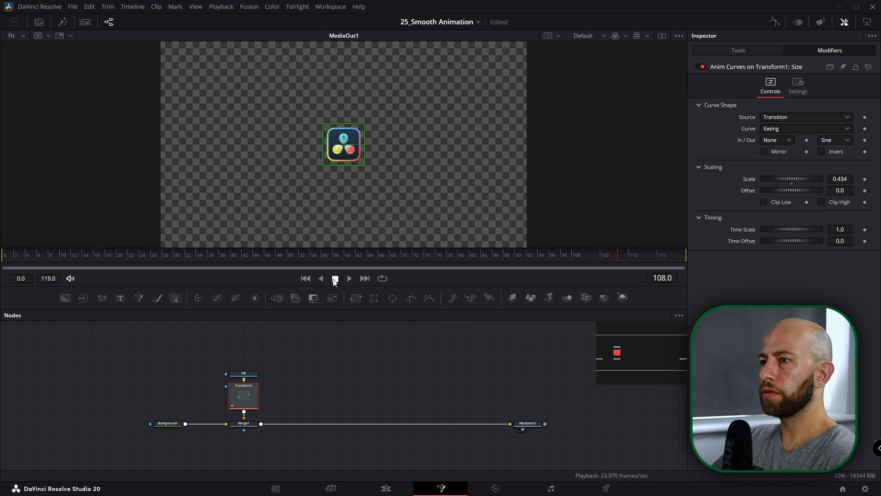
- Delete the Anim Curves modifier from the Transform's Size and set Size to 0.583
{"action": "right_click", "coordinate": [737, 66]}
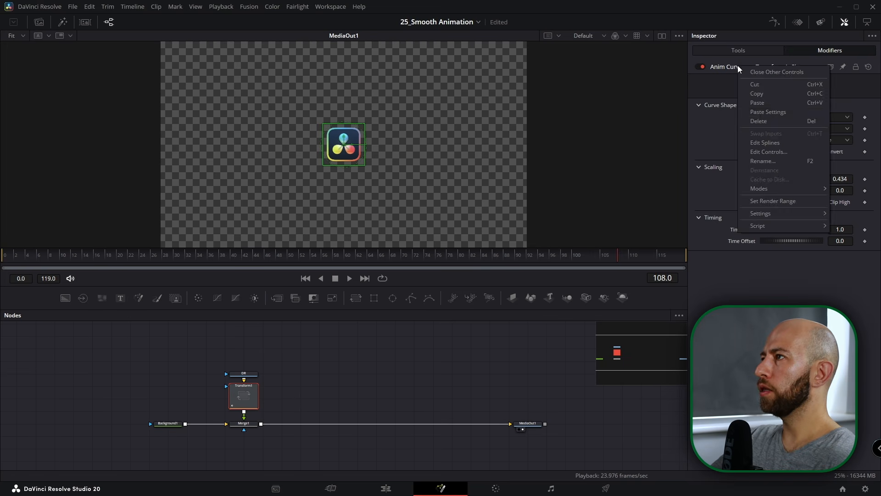
{"action": "left_click", "coordinate": [761, 152]}
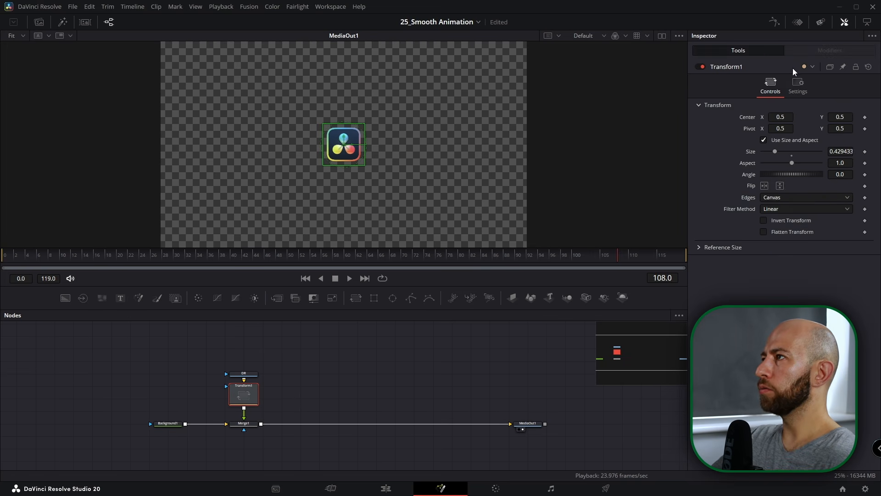
{"action": "double_click", "coordinate": [752, 153]}
{"action": "left_click_drag", "start_coordinate": [844, 150], "coordinate": [499, 390]}
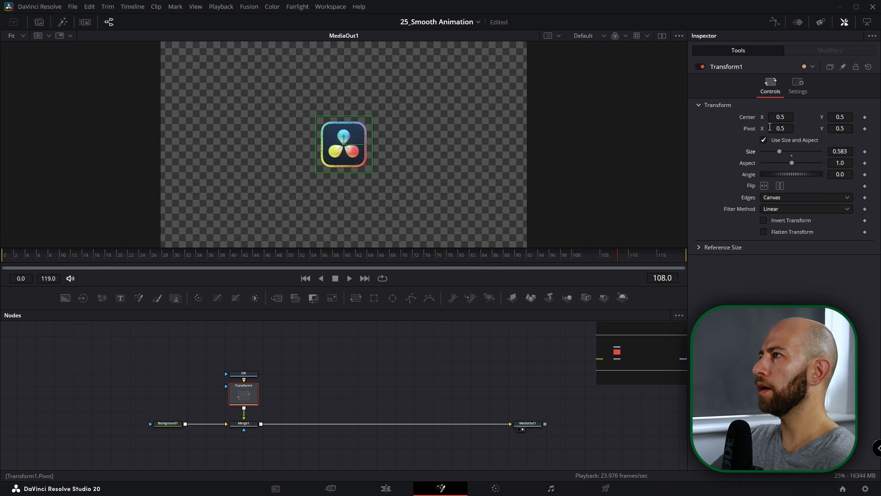
- Modify the Transform's Center with an XY Path and display that modifier's settings
{"action": "right_click", "coordinate": [748, 118]}
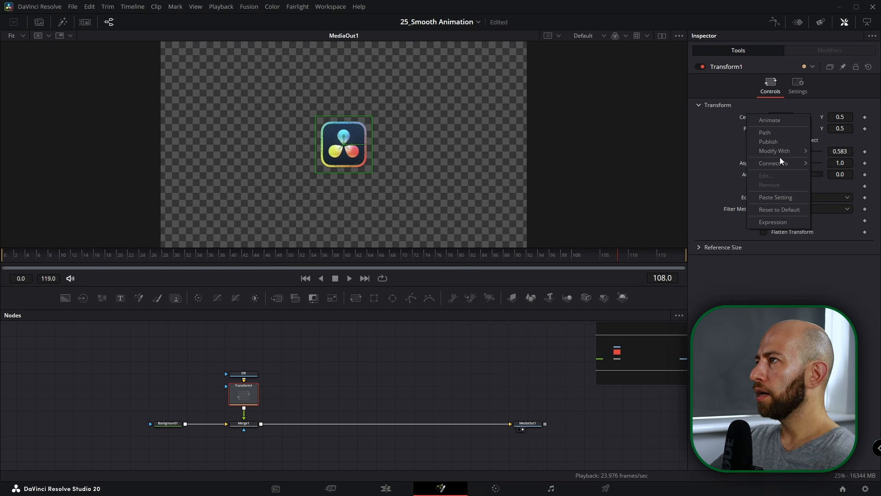
{"action": "mouse_move", "coordinate": [778, 152]}
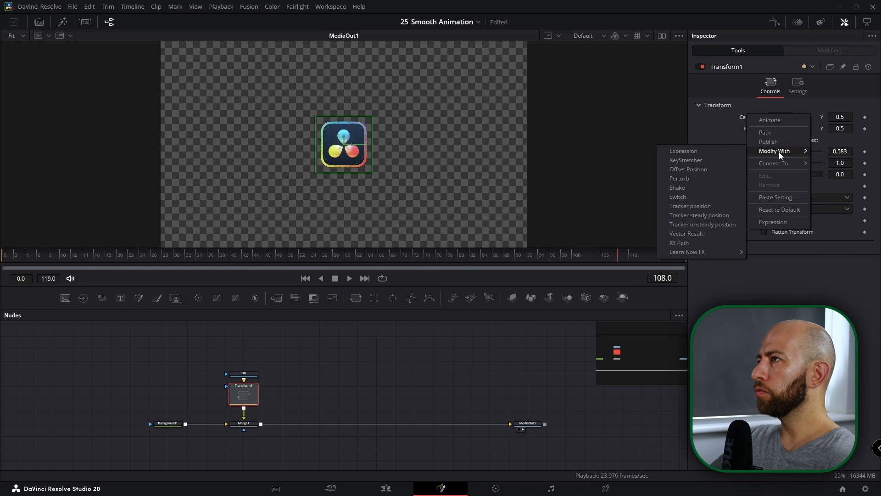
{"action": "left_click", "coordinate": [691, 244]}
{"action": "left_click", "coordinate": [837, 47]}
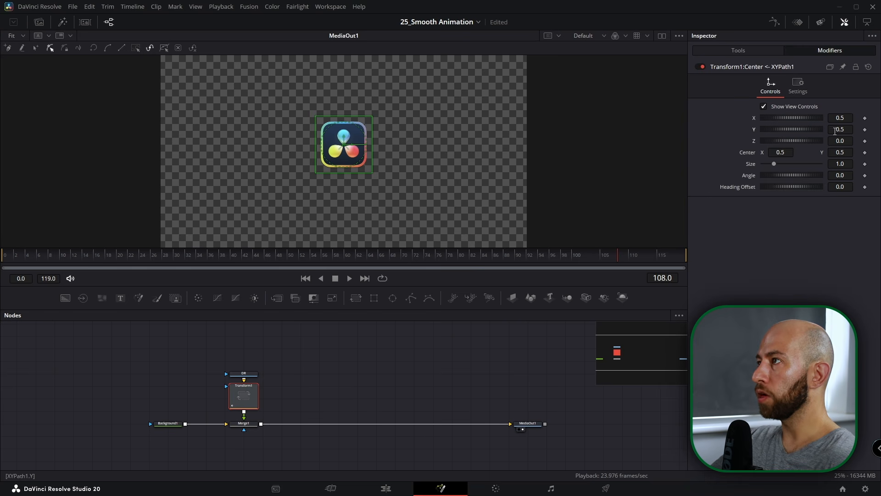
- Modify the Y value of the XY Path with Anim Curves
{"action": "right_click", "coordinate": [752, 130]}
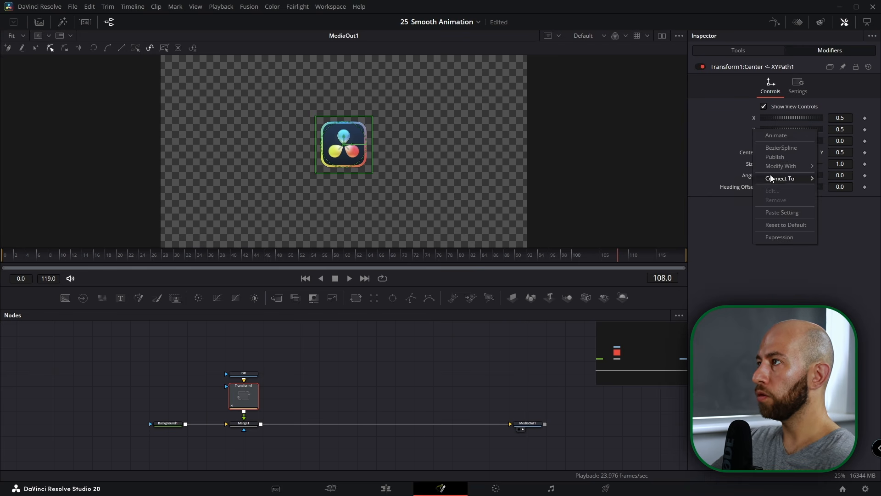
{"action": "mouse_move", "coordinate": [775, 170]}
{"action": "left_click", "coordinate": [725, 166]}
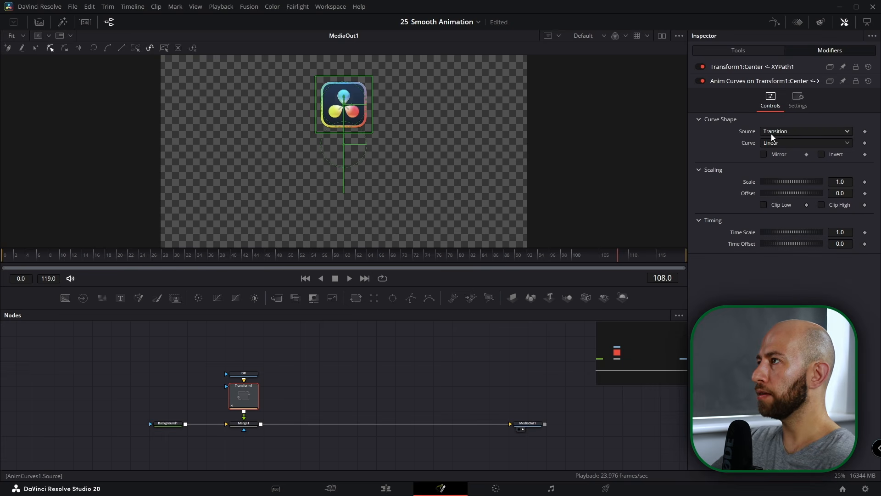
- Set the Y position curve to Easing with an Elastic ease-out
{"action": "left_click", "coordinate": [780, 144]}
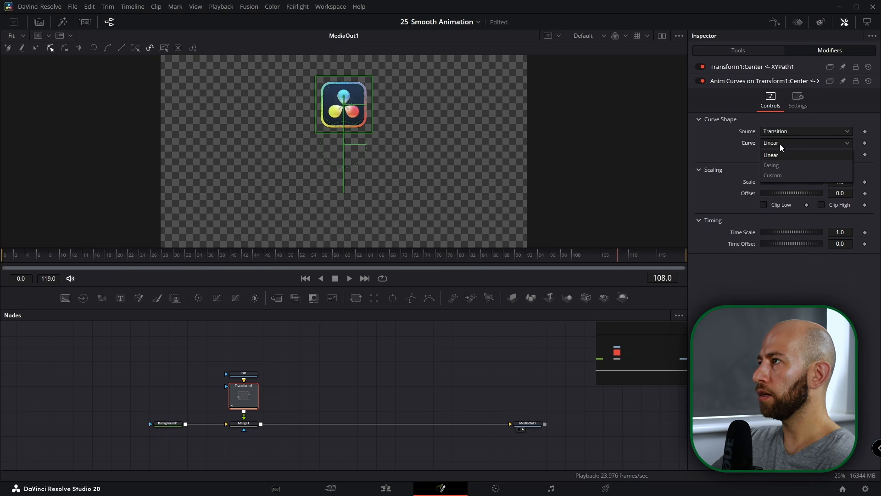
{"action": "left_click", "coordinate": [780, 165]}
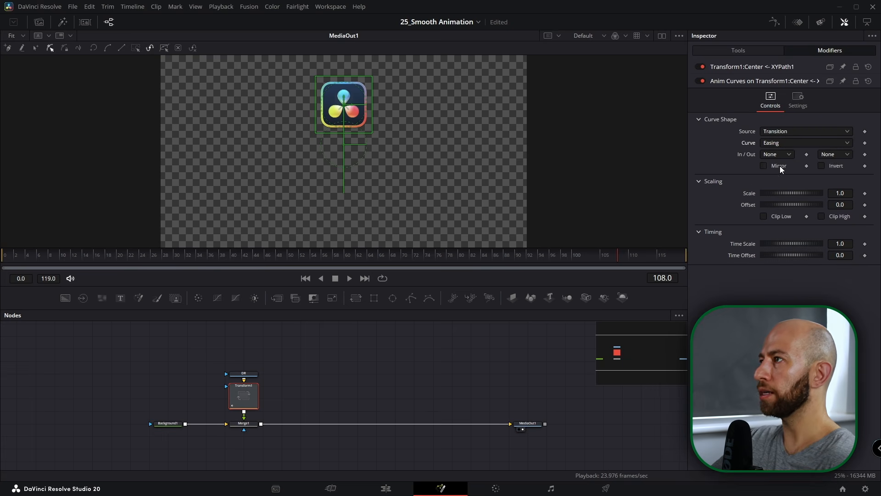
{"action": "left_click", "coordinate": [833, 157]}
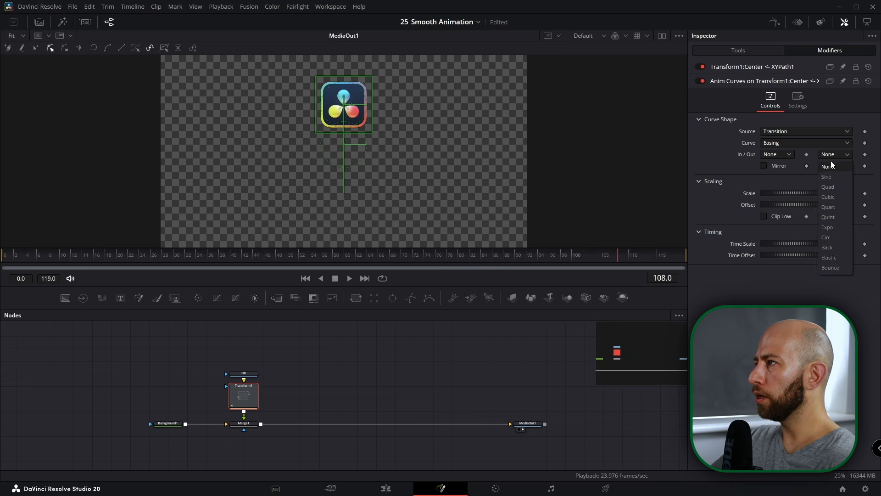
{"action": "left_click", "coordinate": [833, 252]}
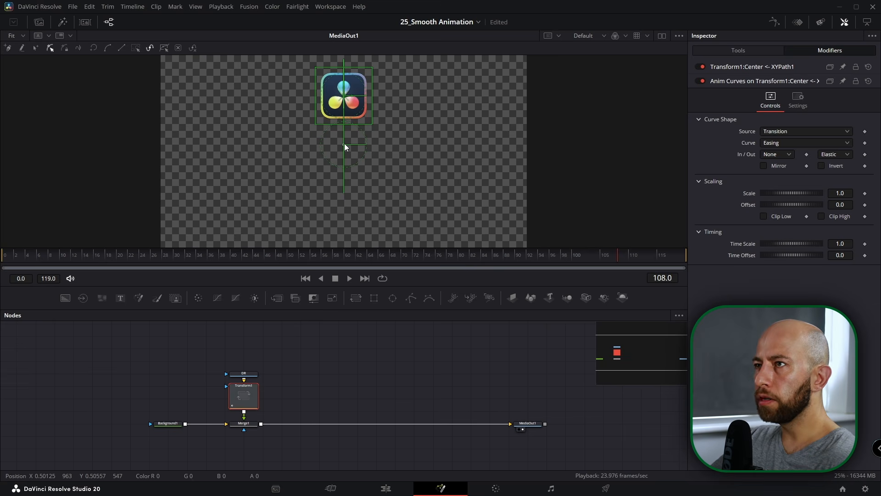
- Move the logo's XY Path center straight down to just below the frame and play the elastic motion from the start
{"action": "left_click_drag", "start_coordinate": [343, 144], "coordinate": [343, 263]}
{"action": "scroll", "coordinate": [357, 224], "scroll_direction": "down", "scroll_amount": 2}
{"action": "left_click_drag", "start_coordinate": [389, 208], "coordinate": [384, 166]}
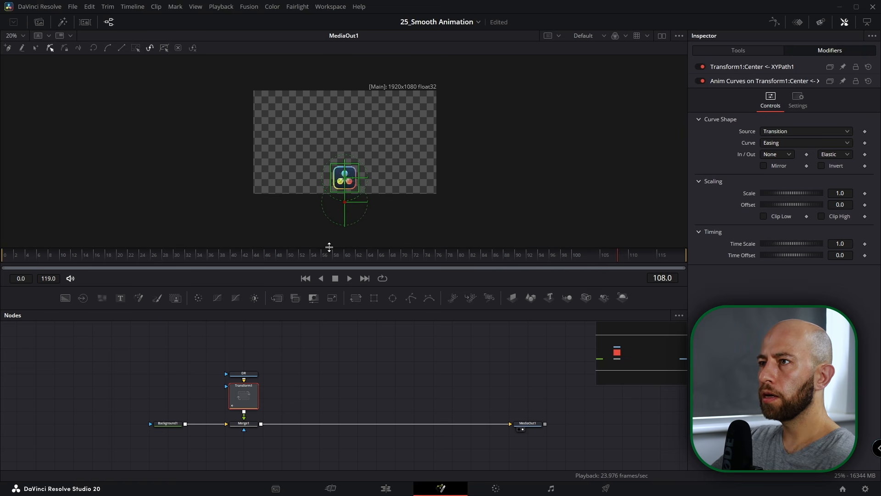
{"action": "left_click_drag", "start_coordinate": [346, 202], "coordinate": [345, 197]}
{"action": "left_click_drag", "start_coordinate": [137, 258], "coordinate": [4, 258]}
{"action": "left_click", "coordinate": [348, 277]}
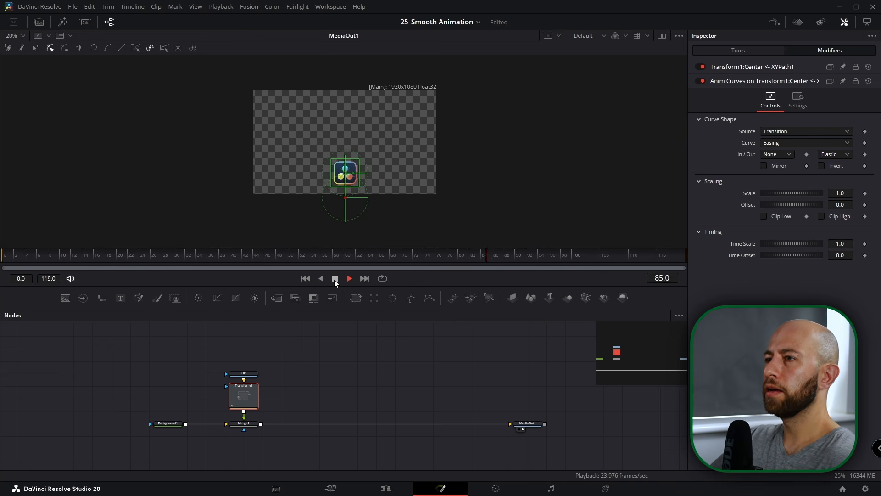
- Stop playback, detach the DR logo node, and connect a new Text node reading "Hello!" to Transform1 in its place
{"action": "left_click", "coordinate": [335, 279]}
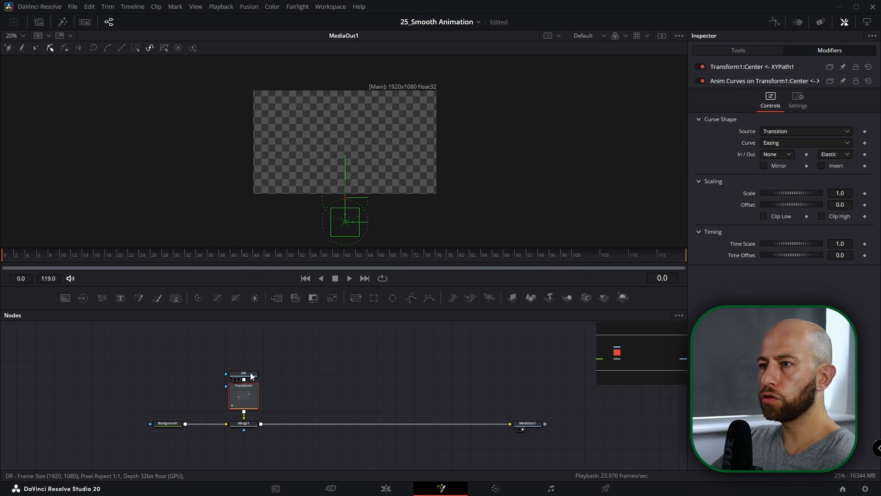
{"action": "left_click_drag", "start_coordinate": [252, 377], "coordinate": [158, 377]}
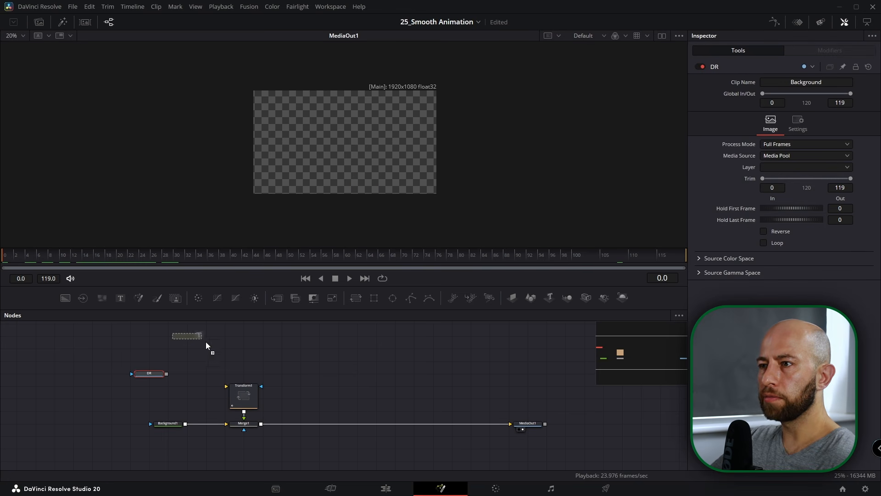
{"action": "left_click", "coordinate": [250, 375]}
{"action": "type", "text": "H"}
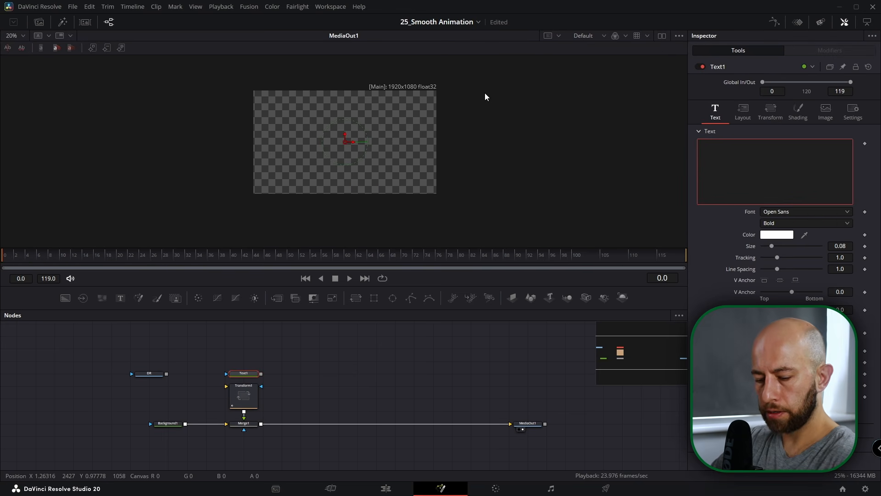
{"action": "type", "text": "ello!"}
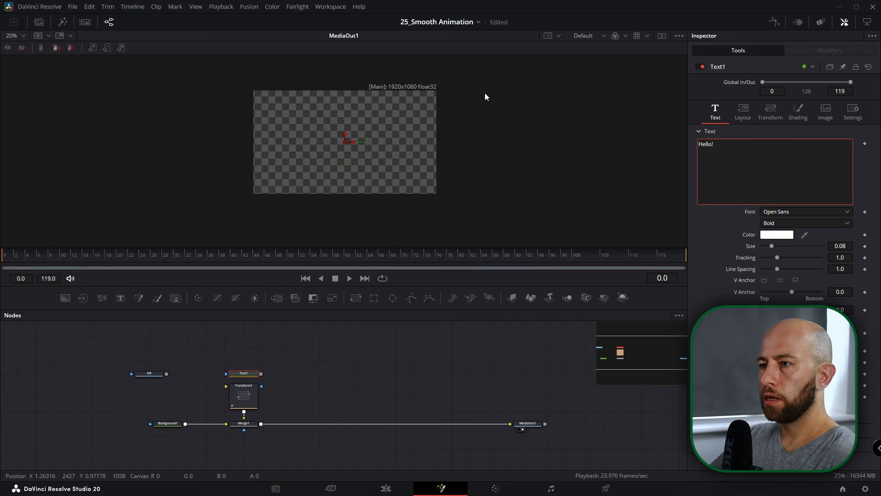
{"action": "left_click_drag", "start_coordinate": [260, 375], "coordinate": [241, 392]}
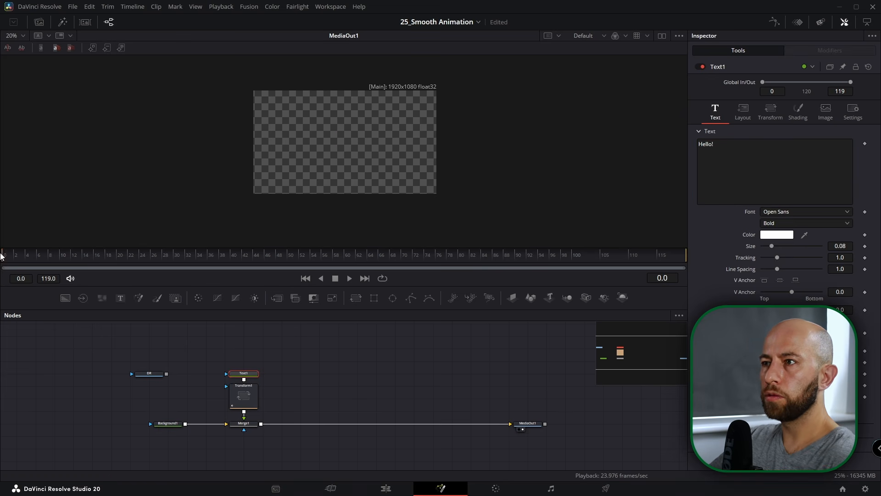
- Preview the text's elastic motion and enlarge the "Hello!" text to size 0.2244 around frame 19
{"action": "left_click", "coordinate": [349, 279]}
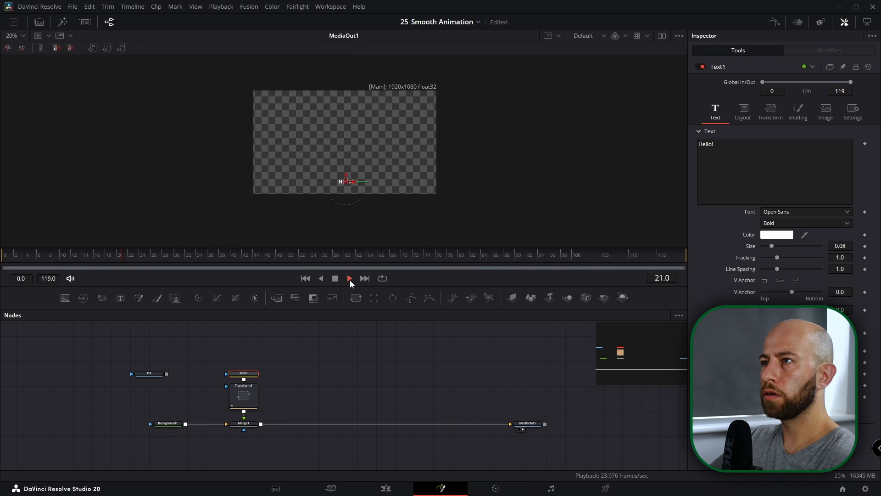
{"action": "left_click", "coordinate": [336, 280]}
{"action": "left_click", "coordinate": [243, 401]}
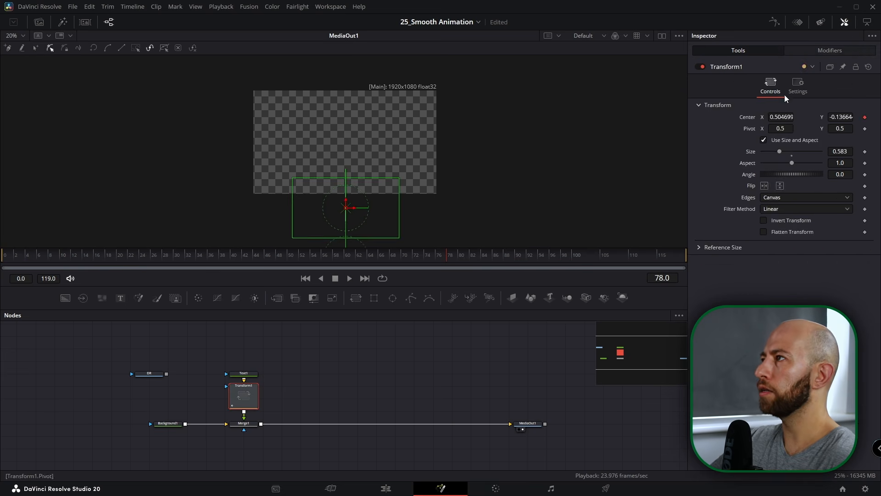
{"action": "left_click", "coordinate": [848, 52]}
{"action": "left_click_drag", "start_coordinate": [191, 255], "coordinate": [110, 255]}
{"action": "left_click", "coordinate": [243, 373]}
{"action": "left_click_drag", "start_coordinate": [840, 246], "coordinate": [872, 246]}
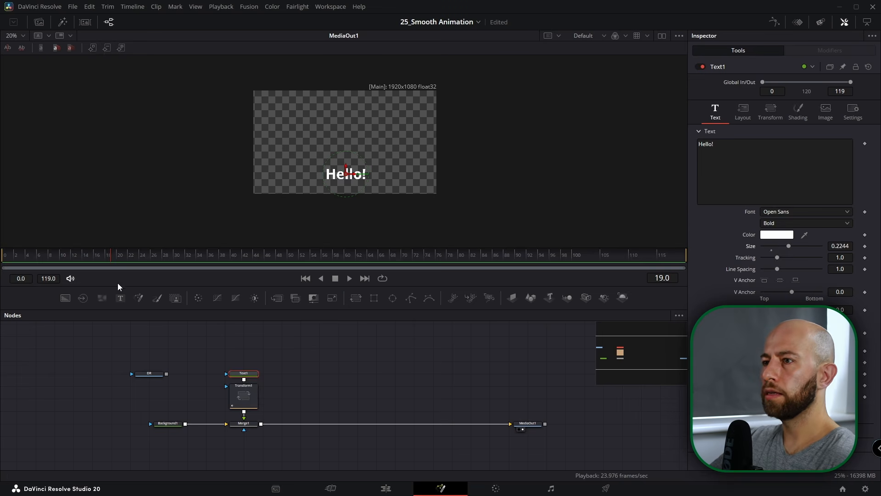
- Reduce the Scale of Transform1's Y position Anim Curves and play the text motion from the start
{"action": "left_click", "coordinate": [243, 396]}
{"action": "left_click", "coordinate": [829, 50]}
{"action": "left_click_drag", "start_coordinate": [797, 178], "coordinate": [778, 178]}
{"action": "mouse_move", "coordinate": [346, 243]}
{"action": "left_mouse_down"}
{"action": "mouse_move", "coordinate": [353, 185]}
{"action": "mouse_move", "coordinate": [356, 228]}
{"action": "left_mouse_up"}
{"action": "key", "text": "ctrl+z"}
{"action": "left_click_drag", "start_coordinate": [110, 255], "coordinate": [3, 255]}
{"action": "left_click", "coordinate": [349, 278]}
{"action": "left_click", "coordinate": [336, 278]}
- Readjust the Y position curve's Scale, set its Time Scale to 0.63, and replay from the start
{"action": "left_click_drag", "start_coordinate": [784, 178], "coordinate": [792, 178]}
{"action": "left_click_drag", "start_coordinate": [793, 230], "coordinate": [776, 231]}
{"action": "left_click_drag", "start_coordinate": [285, 255], "coordinate": [3, 255]}
{"action": "left_click", "coordinate": [349, 278]}
{"action": "left_click", "coordinate": [335, 278]}
- Set the Y position curve's Scale to 0.283 and Offset to 0.323, and play the result from the first frame
{"action": "left_click_drag", "start_coordinate": [806, 179], "coordinate": [784, 178]}
{"action": "left_click_drag", "start_coordinate": [774, 190], "coordinate": [788, 190]}
{"action": "left_click_drag", "start_coordinate": [138, 255], "coordinate": [2, 255]}
{"action": "key", "text": "space"}
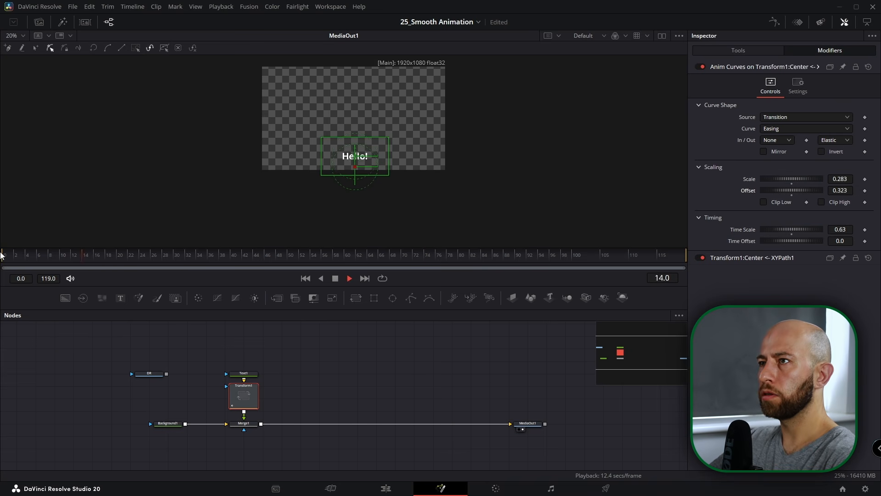
{"action": "key", "text": "space"}
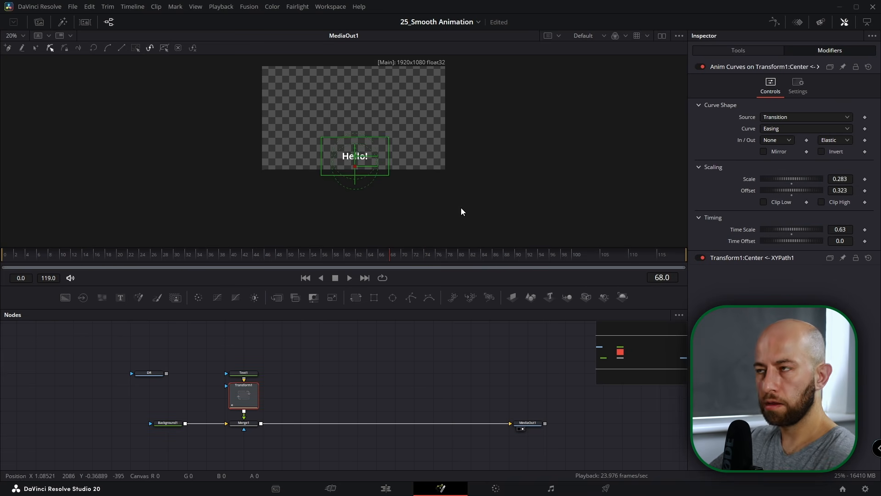
- Replay the "Hello!" animation from the first frame with no node selected, to examine the motion without on-screen controls
{"action": "scroll", "coordinate": [461, 208], "scroll_direction": "up", "scroll_amount": 2}
{"action": "scroll", "coordinate": [413, 186], "scroll_direction": "down", "scroll_amount": 1}
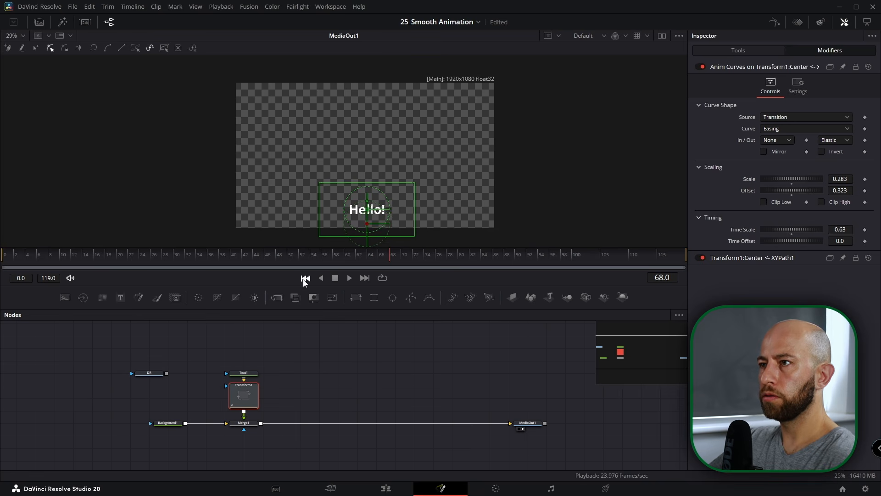
{"action": "left_click", "coordinate": [304, 278]}
{"action": "left_click", "coordinate": [349, 278]}
{"action": "left_click", "coordinate": [458, 400]}
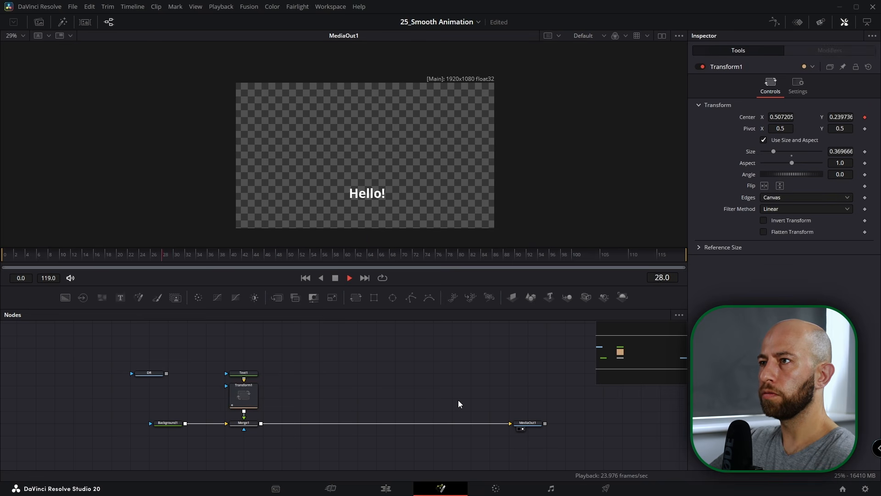
{"action": "left_click", "coordinate": [335, 278]}
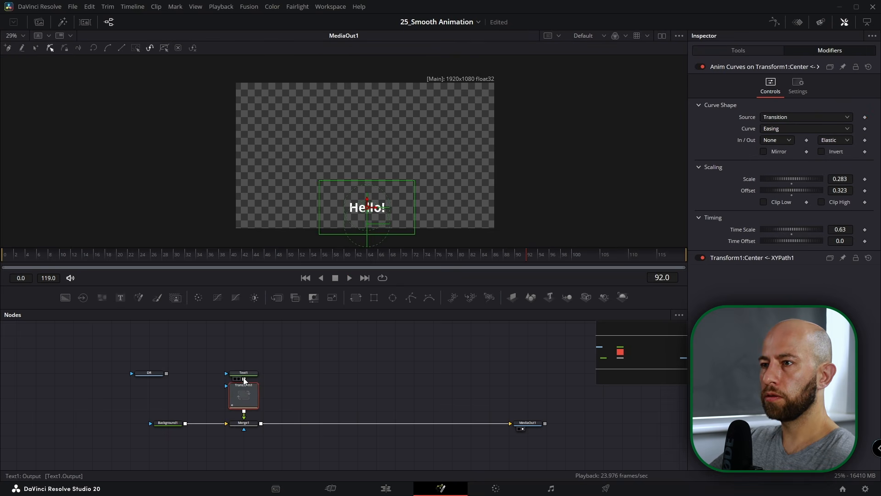
- Delete the Text1 node, reconnect the DR logo node to Transform1, and check the logo's position at frame 59
{"action": "left_click", "coordinate": [245, 373]}
{"action": "key", "text": "Delete"}
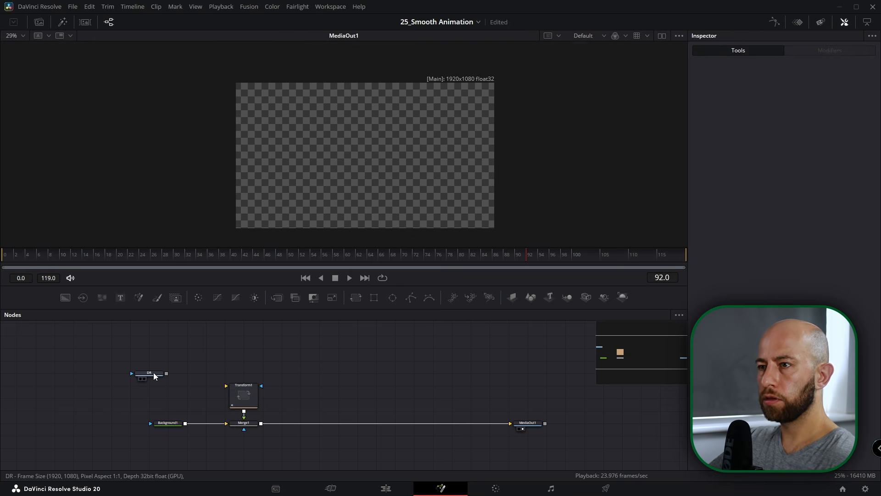
{"action": "left_click_drag", "start_coordinate": [152, 375], "coordinate": [243, 393]}
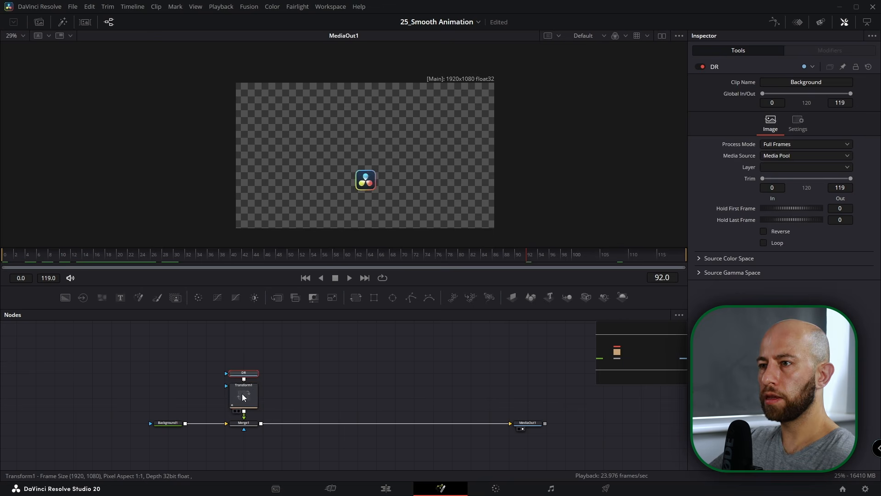
{"action": "left_click", "coordinate": [243, 392]}
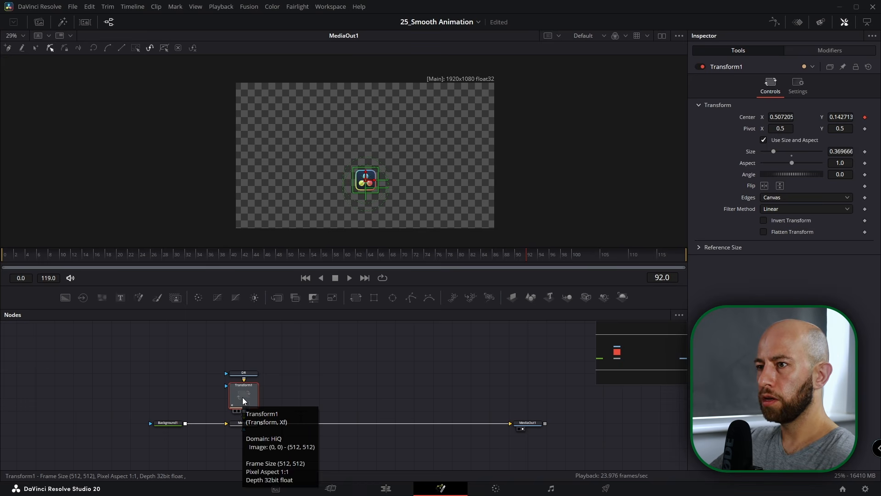
{"action": "mouse_move", "coordinate": [344, 260]}
{"action": "left_mouse_down"}
{"action": "mouse_move", "coordinate": [106, 260]}
{"action": "mouse_move", "coordinate": [306, 268]}
{"action": "mouse_move", "coordinate": [348, 254]}
{"action": "left_mouse_up"}
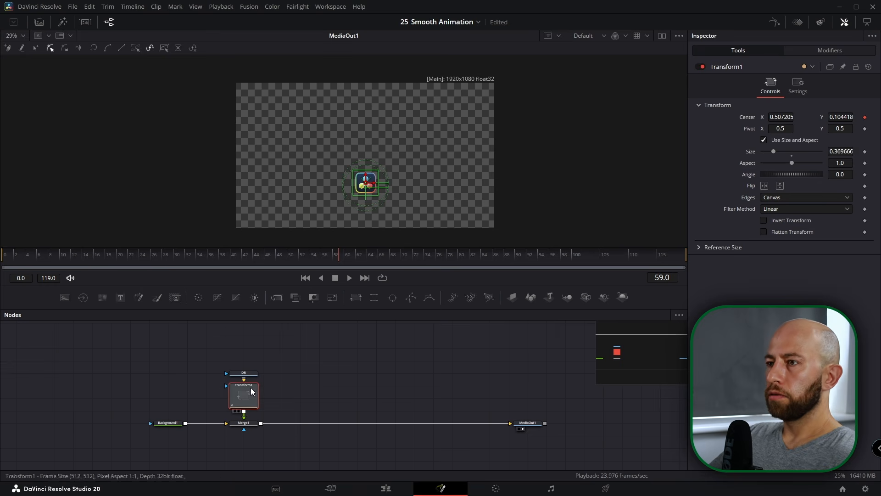
- Move the DR node up and insert a second Transform node between it and Transform1
{"action": "left_click", "coordinate": [321, 379]}
{"action": "left_click_drag", "start_coordinate": [246, 376], "coordinate": [245, 352]}
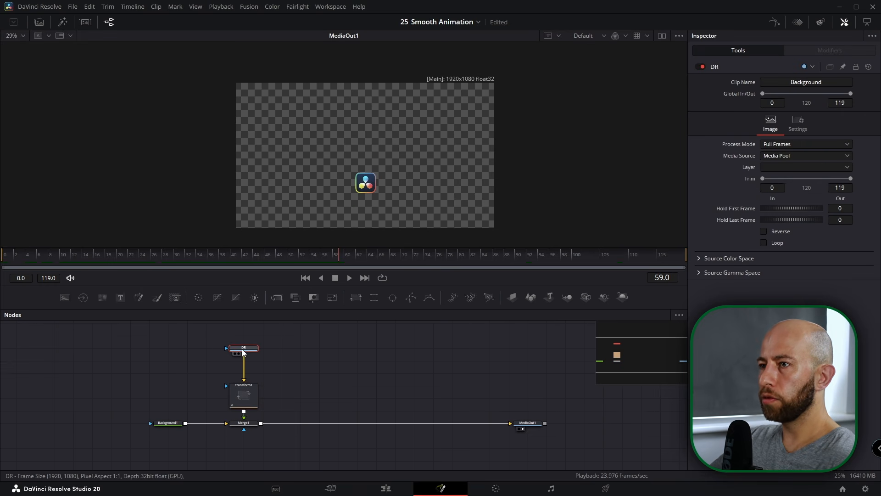
{"action": "left_click", "coordinate": [355, 298]}
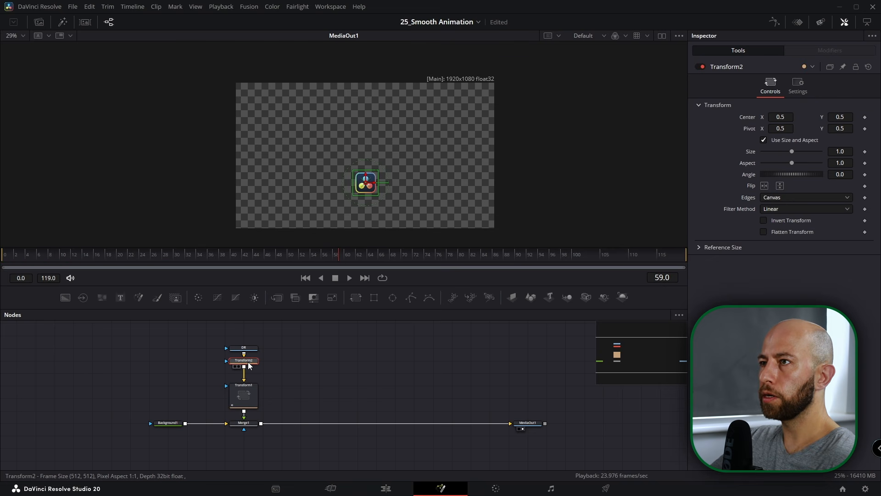
{"action": "left_click", "coordinate": [246, 395]}
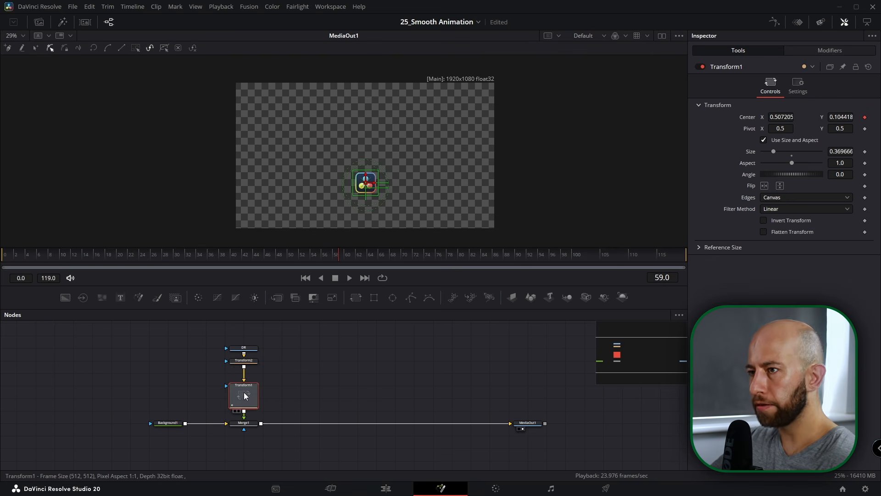
{"action": "left_click", "coordinate": [245, 361]}
{"action": "left_click_drag", "start_coordinate": [401, 203], "coordinate": [375, 168]}
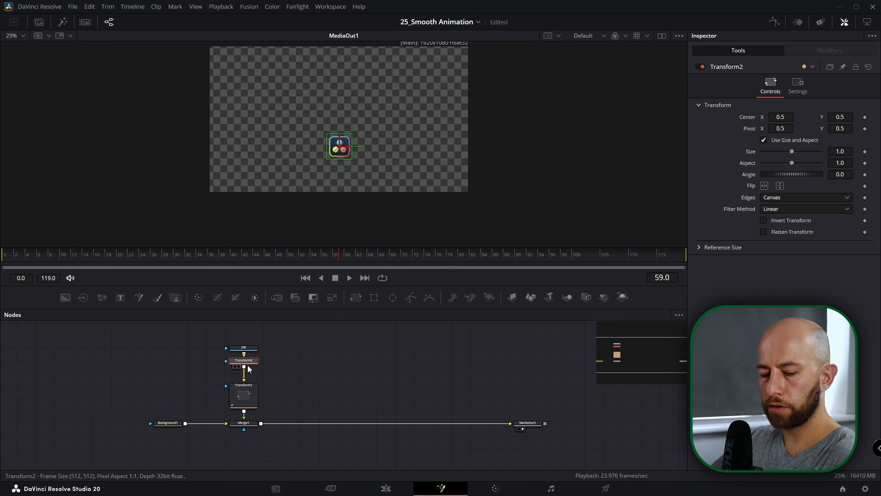
- Rename the second Transform node to Transform_Position and set its Center Y to -0.795
{"action": "scroll", "coordinate": [253, 363], "scroll_direction": "up", "scroll_amount": 3}
{"action": "key", "text": "F2"}
{"action": "key", "text": "End"}
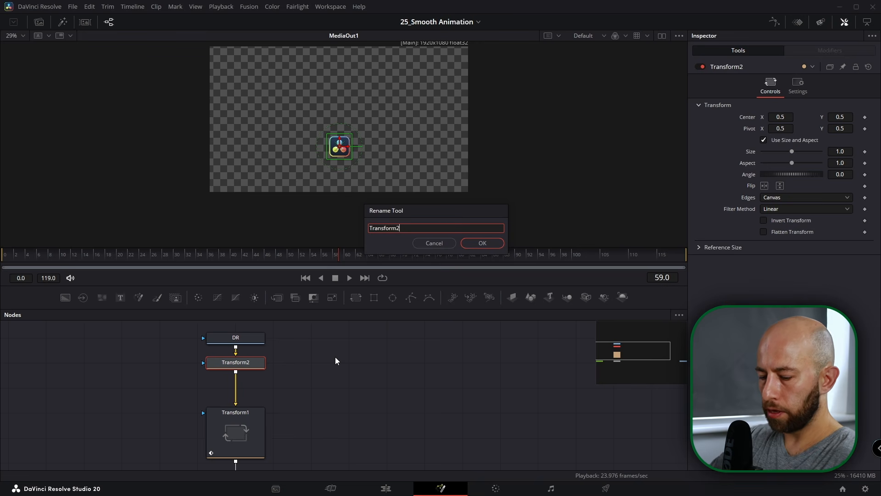
{"action": "type", "text": "_Position"}
{"action": "key", "text": "Return"}
{"action": "left_click_drag", "start_coordinate": [847, 118], "coordinate": [261, 142]}
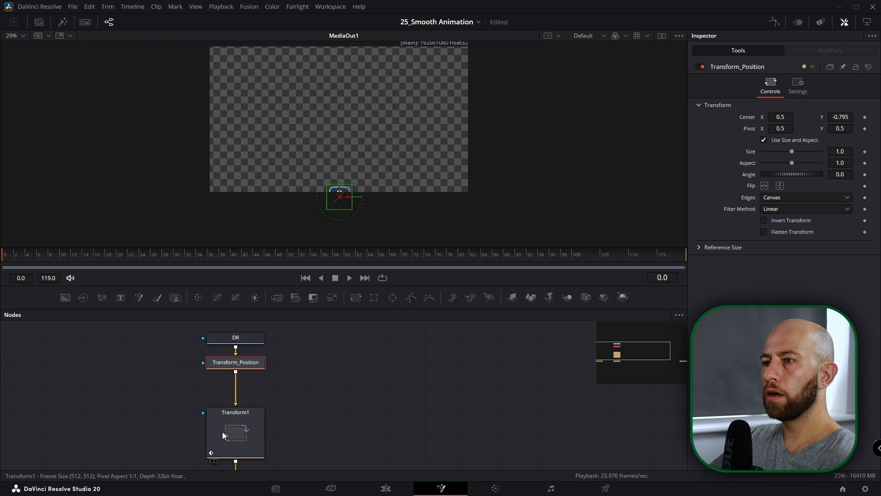
- Set Scale to 0.533 and Offset to 0.095 in Transform1's Anim Curves, and preview the motion from the start
{"action": "left_click", "coordinate": [252, 419]}
{"action": "key", "text": "Home"}
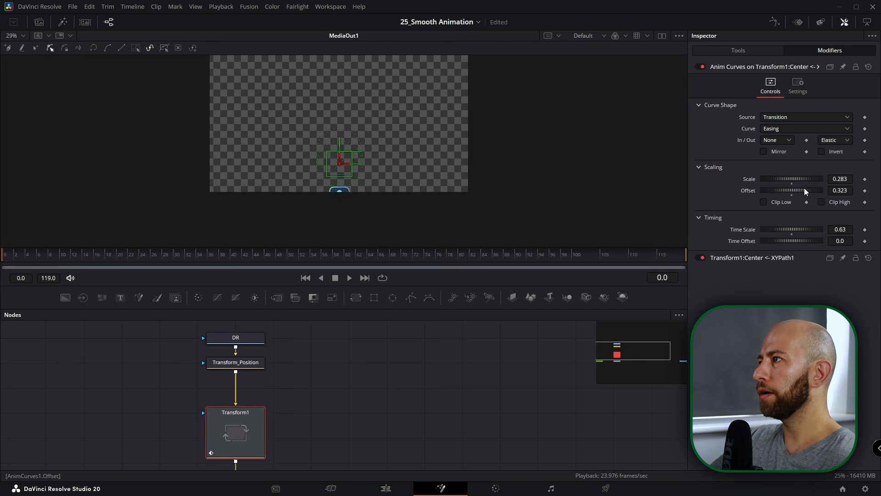
{"action": "left_click_drag", "start_coordinate": [791, 179], "coordinate": [770, 190]}
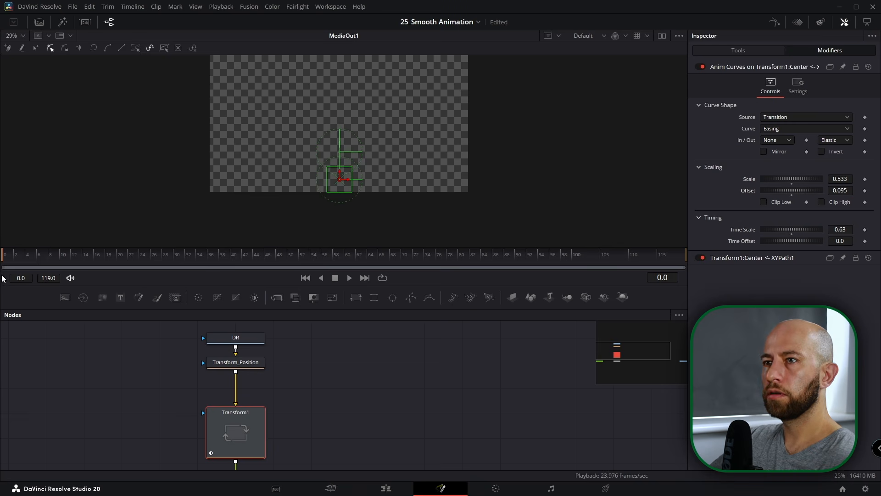
{"action": "left_click", "coordinate": [349, 277]}
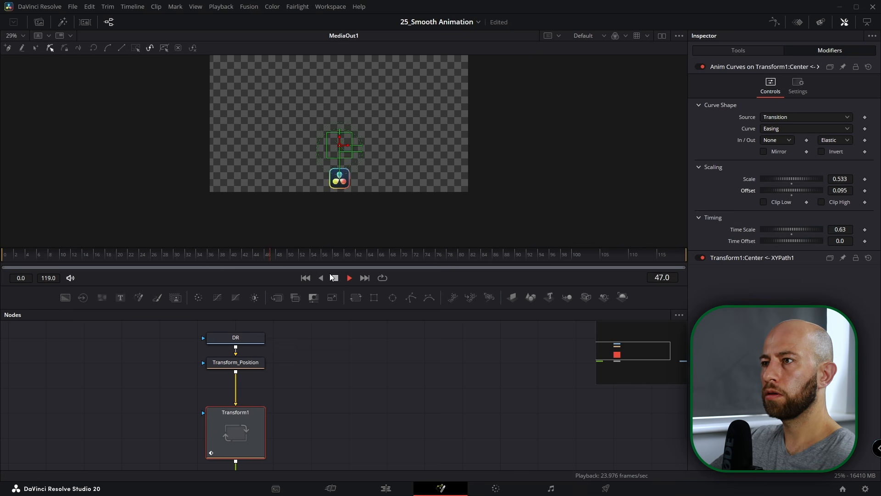
{"action": "left_click", "coordinate": [336, 277]}
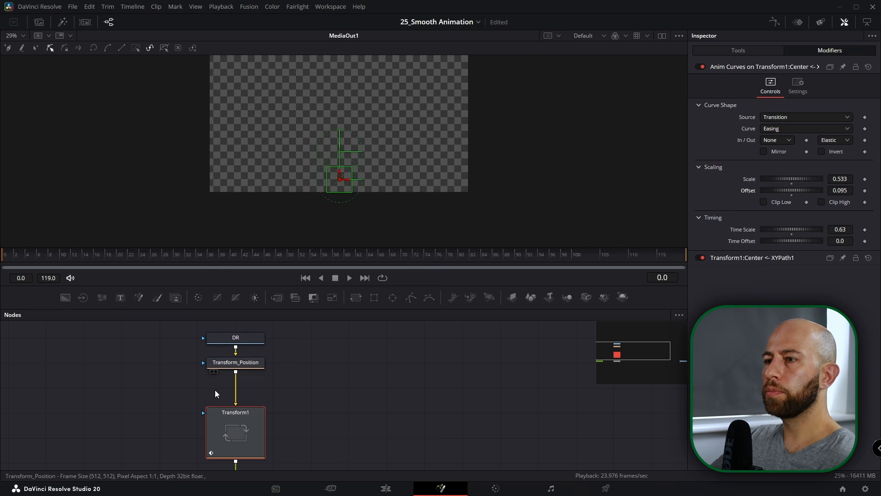
- Delete the Transform_Position node and move the DR logo node down closer to Transform1
{"action": "left_click", "coordinate": [251, 365]}
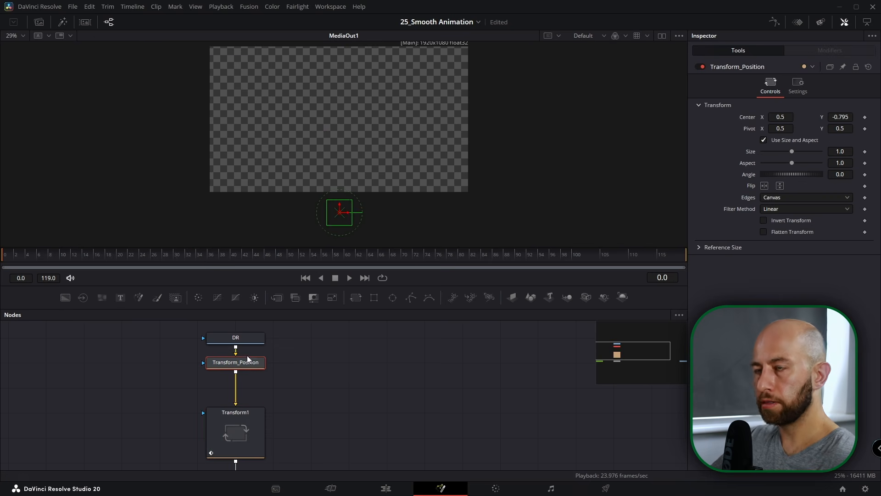
{"action": "key", "text": "Delete"}
{"action": "left_click_drag", "start_coordinate": [237, 341], "coordinate": [242, 368]}
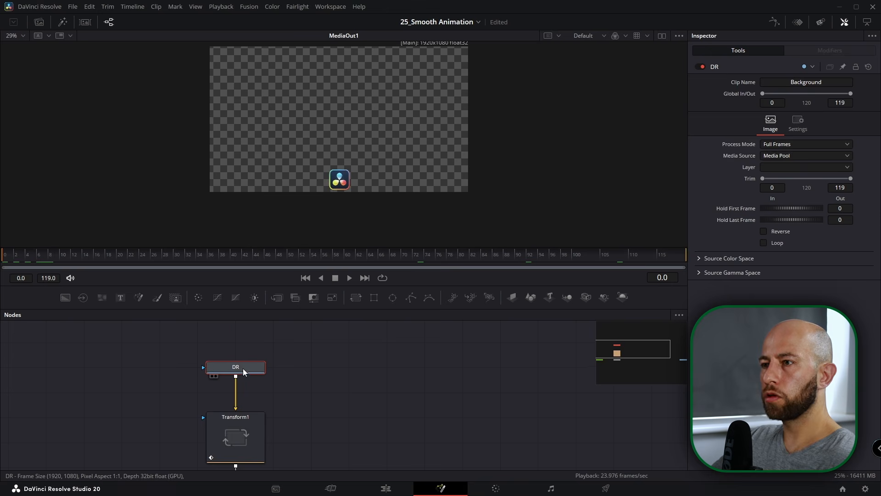
- Change the ease-out of Transform1's Y position Anim Curves to Bounce
{"action": "left_click", "coordinate": [249, 416]}
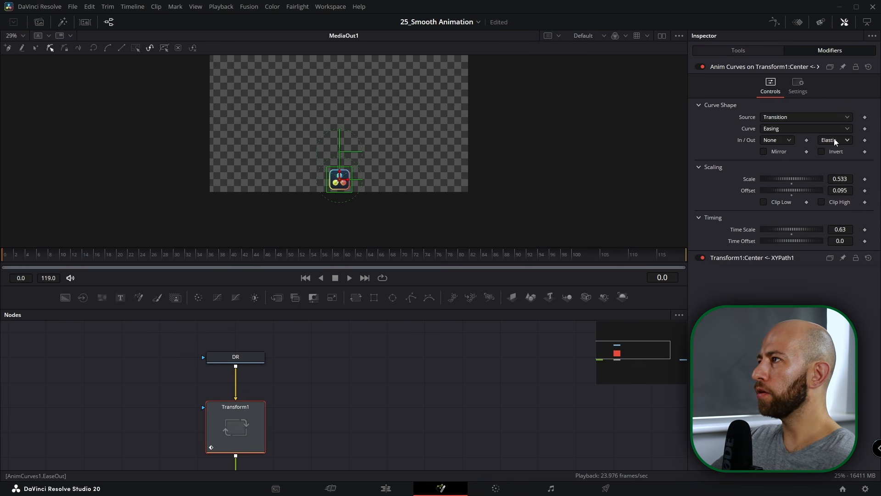
{"action": "left_click", "coordinate": [833, 138]}
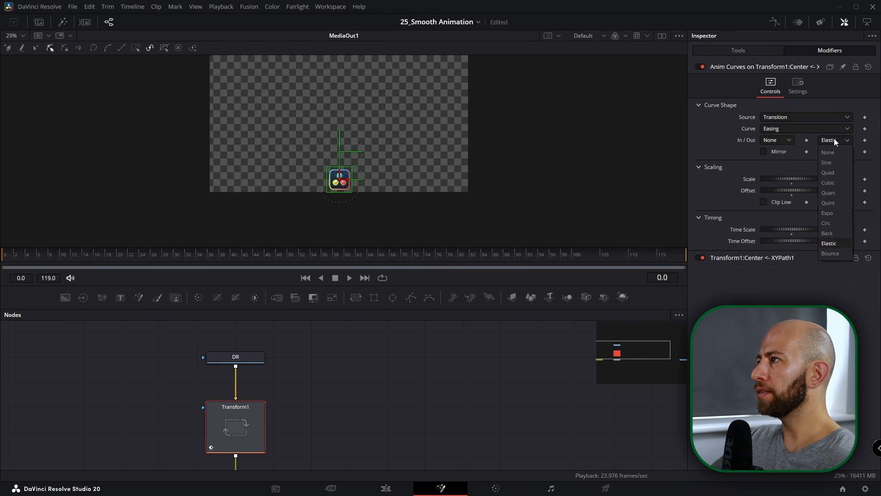
{"action": "left_click", "coordinate": [830, 253]}
{"action": "left_click_drag", "start_coordinate": [298, 119], "coordinate": [290, 158]}
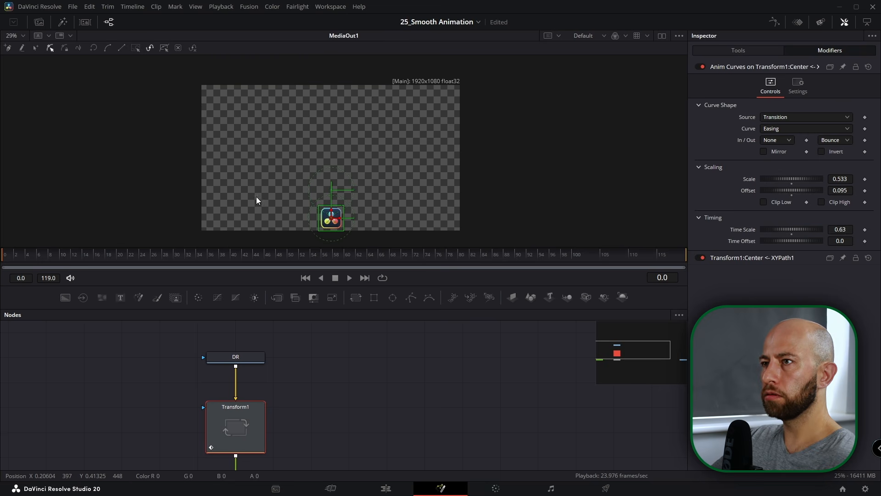
{"action": "left_click_drag", "start_coordinate": [224, 429], "coordinate": [282, 405]}
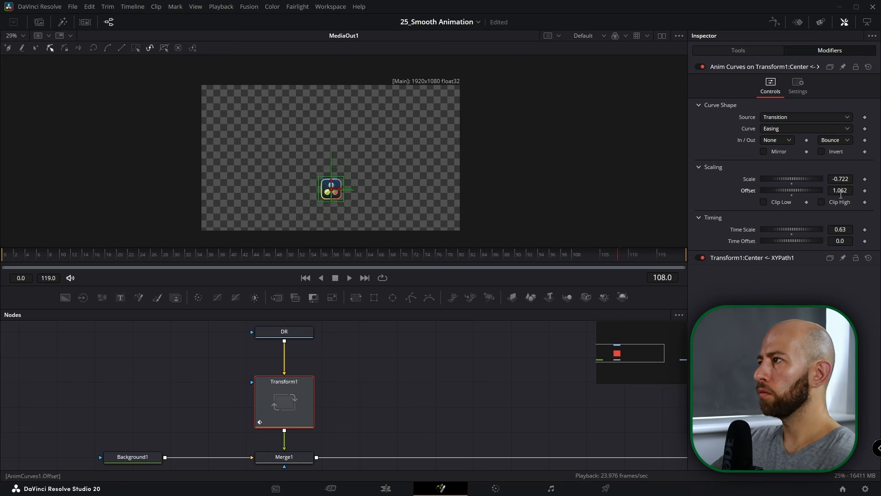
- Adjust the Time Scale of the bounce curve and review the motion and its curve settings
{"action": "left_click_drag", "start_coordinate": [792, 230], "coordinate": [780, 232]}
{"action": "left_click", "coordinate": [382, 278]}
{"action": "left_click", "coordinate": [200, 257]}
{"action": "left_click", "coordinate": [806, 117]}
{"action": "left_click", "coordinate": [806, 129]}
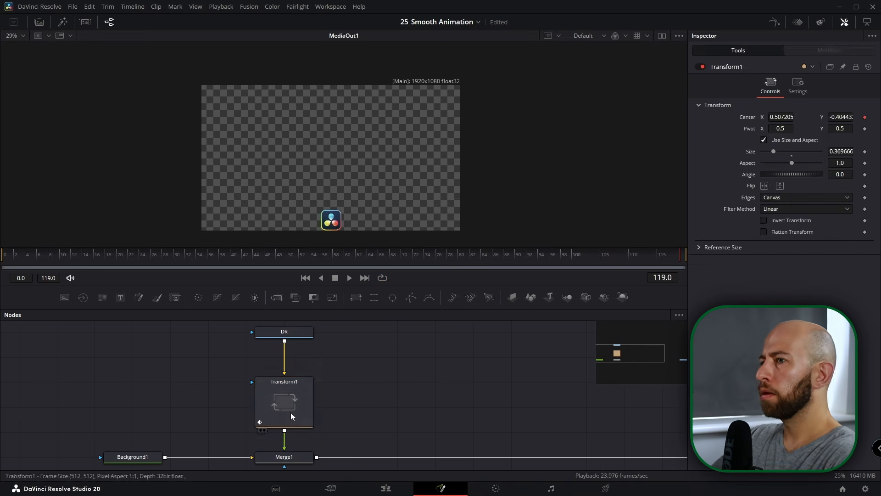
- Fine-tune the Scale, Offset and Time Scale of Transform1's bounce curve and return to the first frame
{"action": "left_click", "coordinate": [290, 416]}
{"action": "left_click", "coordinate": [830, 50]}
{"action": "left_click_drag", "start_coordinate": [791, 179], "coordinate": [798, 179]}
{"action": "left_click_drag", "start_coordinate": [791, 229], "coordinate": [796, 229]}
{"action": "left_click_drag", "start_coordinate": [792, 179], "coordinate": [782, 191]}
{"action": "left_click", "coordinate": [305, 278]}
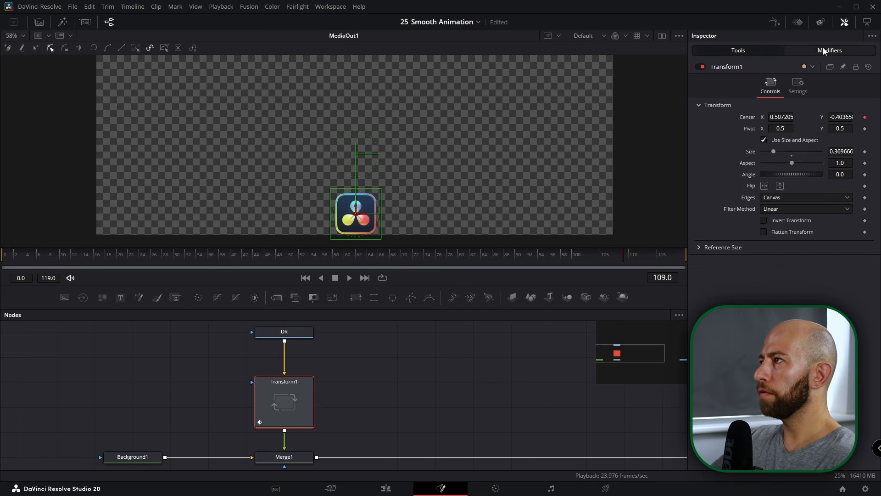
- Review Transform1's Anim Curves bounce settings, play the animation to its end and step back to frame 115
{"action": "left_click", "coordinate": [826, 50]}
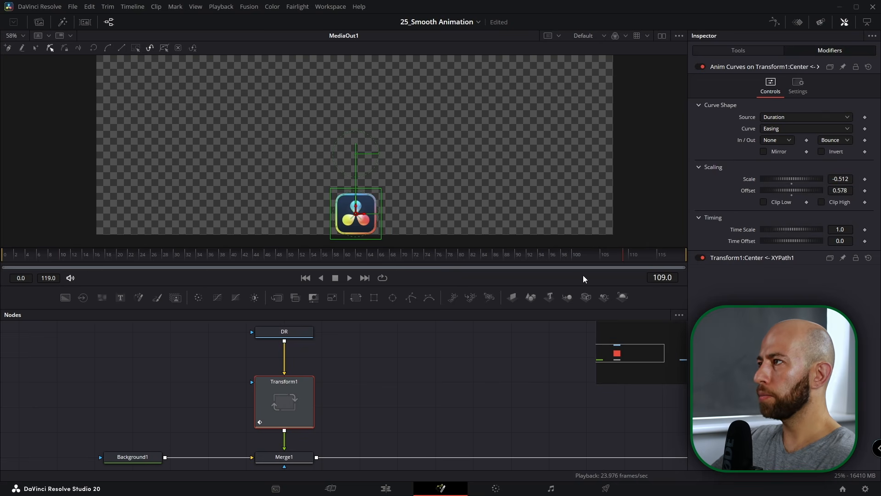
{"action": "key", "text": "space"}
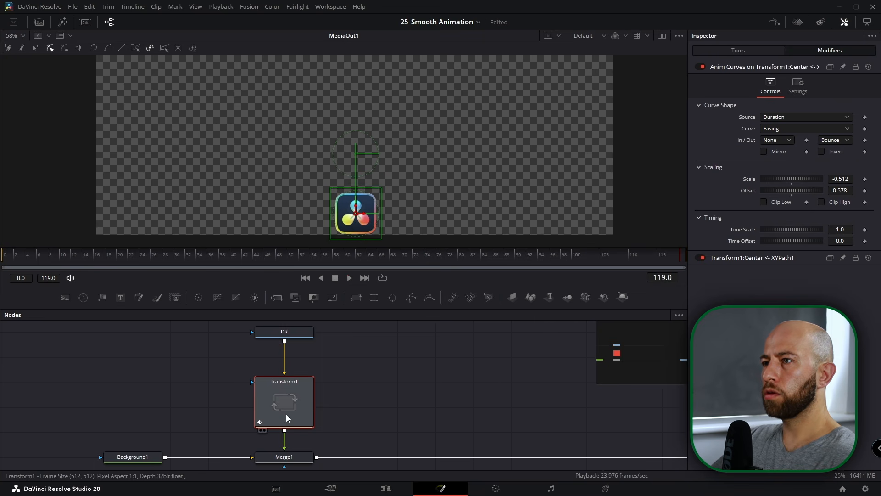
{"action": "scroll", "coordinate": [346, 404], "scroll_direction": "down", "scroll_amount": 2}
{"action": "left_click_drag", "start_coordinate": [345, 404], "coordinate": [359, 371]}
{"action": "key", "text": "Left"}
{"action": "key", "text": "Left"}
{"action": "key", "text": "Left"}
{"action": "key", "text": "Left"}
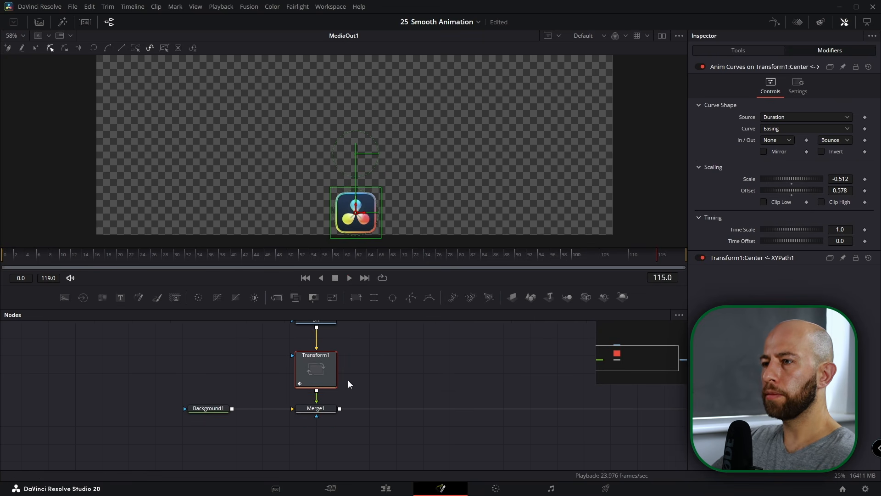
- Add a Rectangle mask to Merge1, place its node below the merge and return to the first frame
{"action": "left_click", "coordinate": [328, 407]}
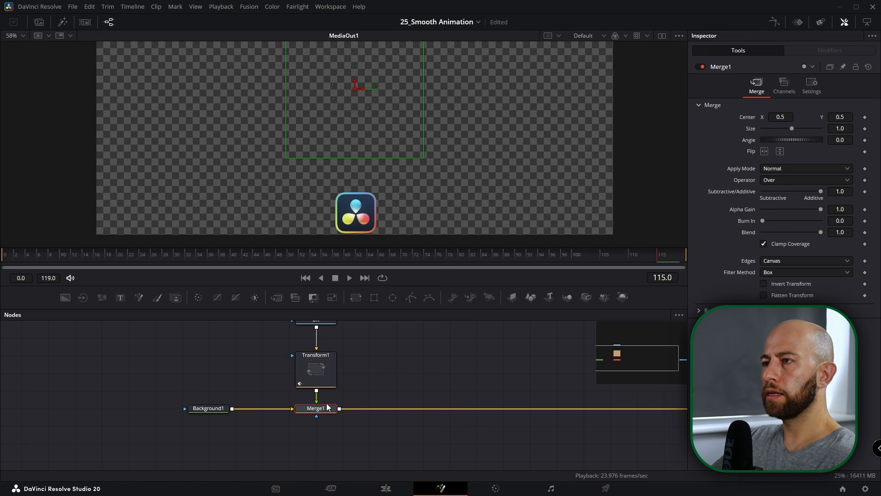
{"action": "left_click", "coordinate": [373, 298]}
{"action": "left_click_drag", "start_coordinate": [310, 397], "coordinate": [310, 451]}
{"action": "left_click_drag", "start_coordinate": [15, 260], "coordinate": [2, 260]}
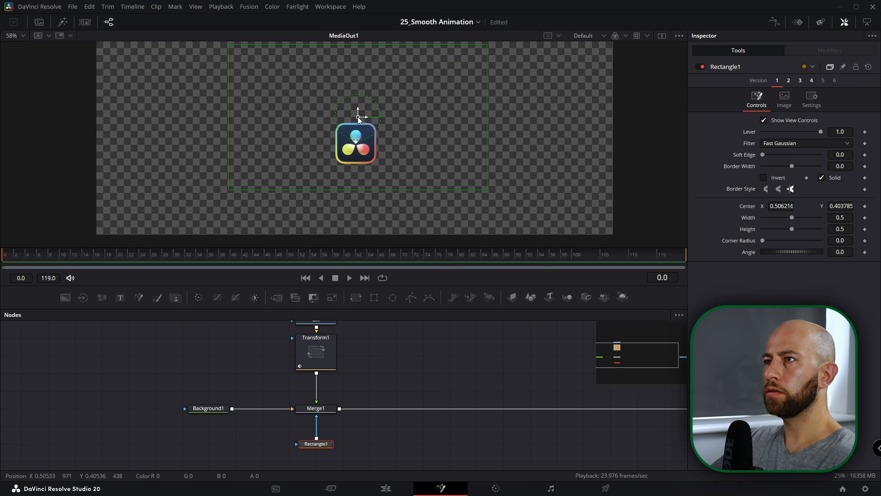
- Move the rectangle mask up to Center Y about 0.46, set Soft Edge to about 0.1 and invert the mask
{"action": "left_click_drag", "start_coordinate": [359, 118], "coordinate": [357, 100]}
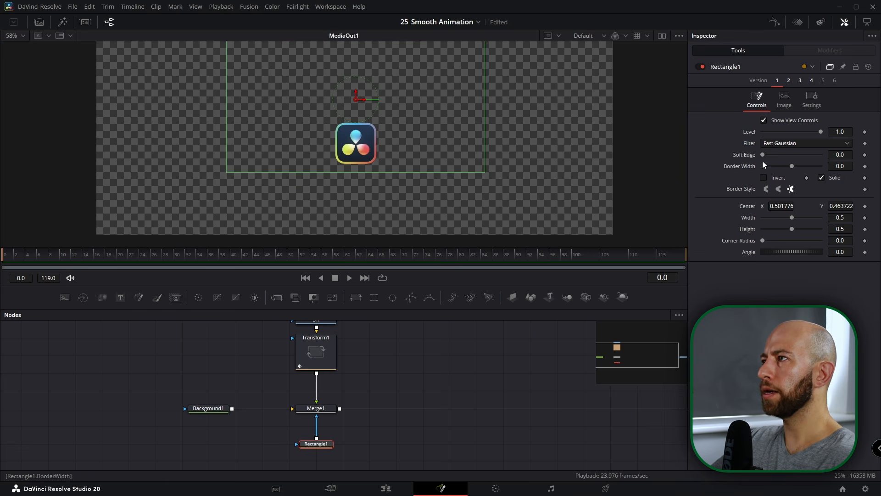
{"action": "left_click_drag", "start_coordinate": [762, 155], "coordinate": [792, 157]}
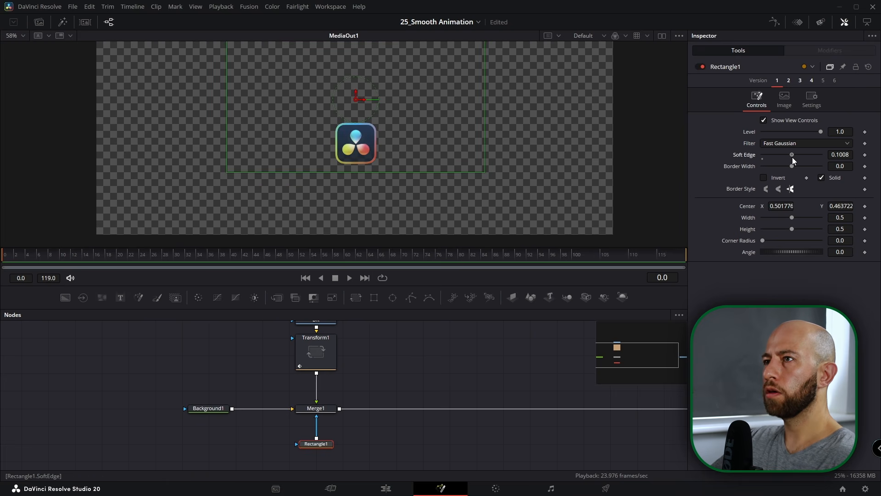
{"action": "left_click", "coordinate": [763, 177]}
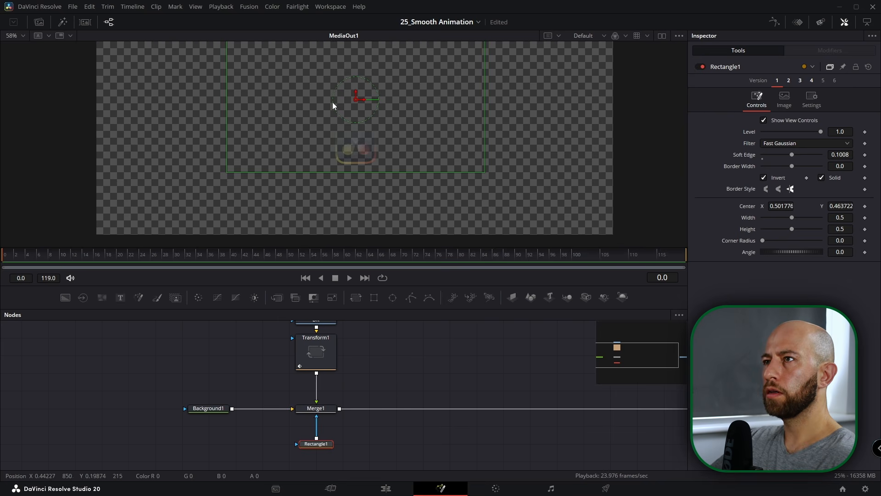
- Lower the mask to Center Y about 0.41, reduce Soft Edge to about 0.047 and play back the masked bounce
{"action": "left_click_drag", "start_coordinate": [354, 91], "coordinate": [354, 106]}
{"action": "left_click_drag", "start_coordinate": [789, 153], "coordinate": [773, 154]}
{"action": "left_click", "coordinate": [115, 344]}
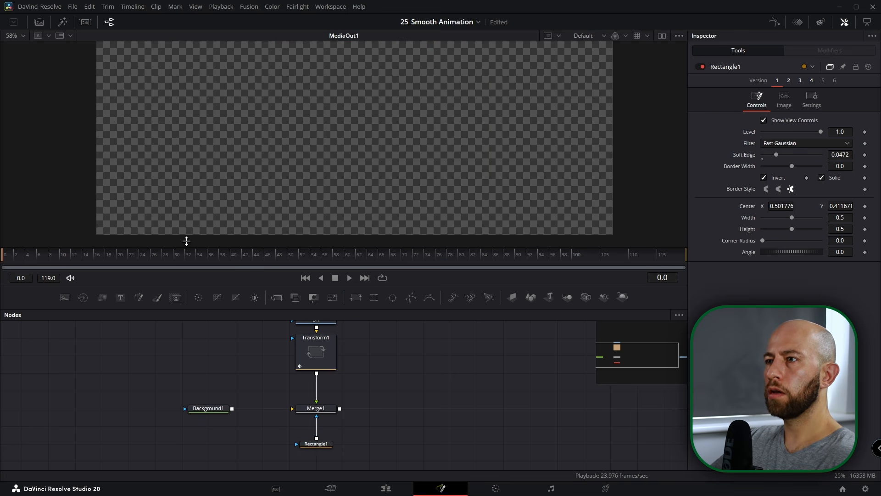
{"action": "left_click", "coordinate": [350, 277]}
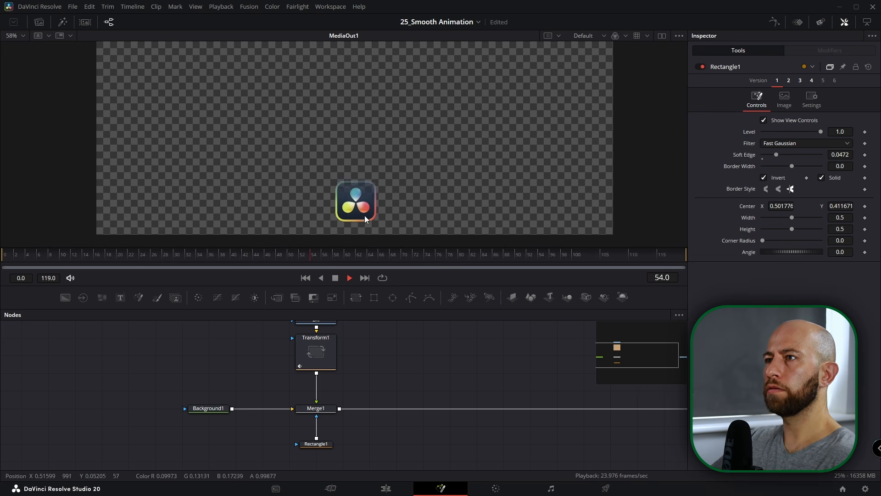
{"action": "left_click", "coordinate": [335, 278]}
- Raise Rectangle1 to Center Y about 0.456, reduce Soft Edge to about 0.019 and replay the animation from the first frame
{"action": "left_click", "coordinate": [321, 444]}
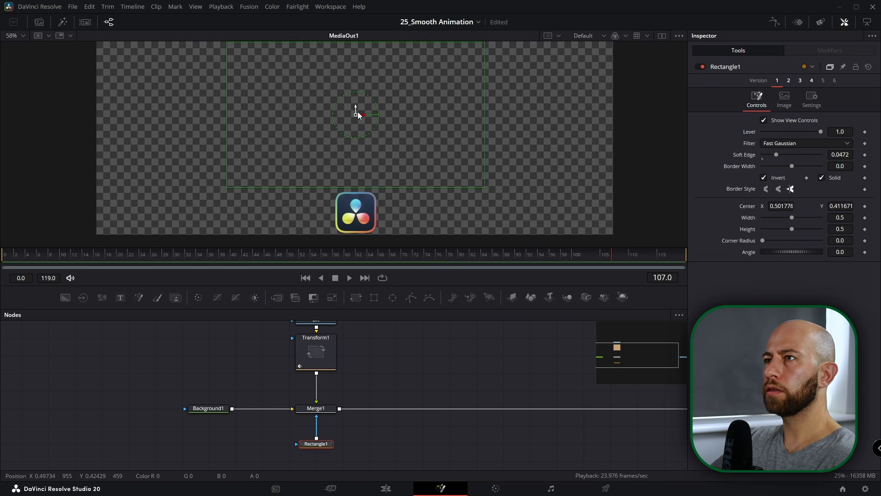
{"action": "left_click_drag", "start_coordinate": [357, 109], "coordinate": [356, 92]}
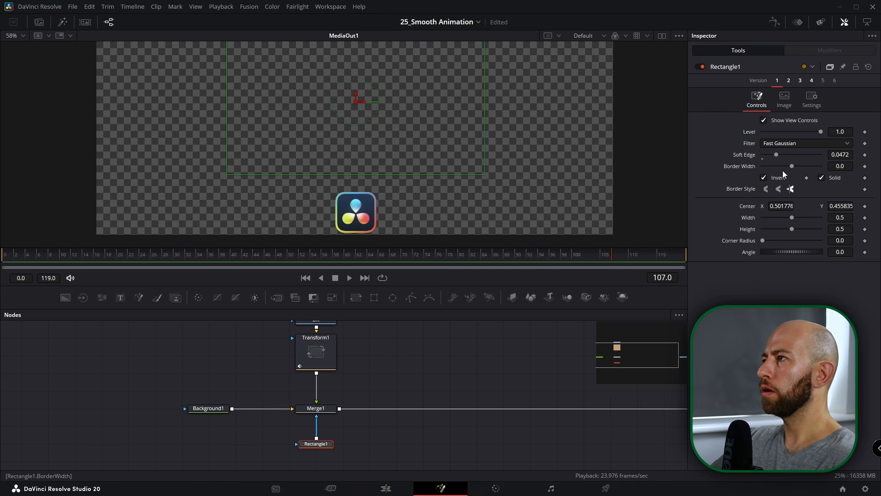
{"action": "left_click_drag", "start_coordinate": [774, 154], "coordinate": [767, 156]}
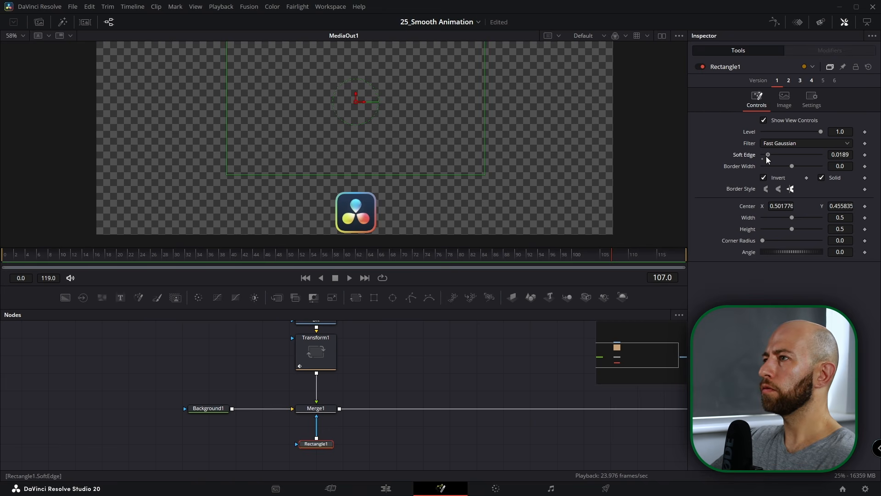
{"action": "left_click_drag", "start_coordinate": [246, 248], "coordinate": [2, 267]}
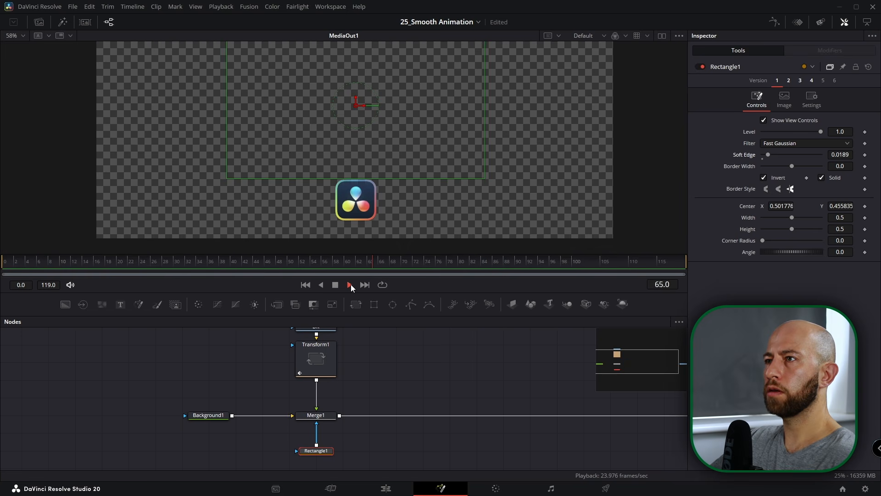
{"action": "left_click", "coordinate": [336, 284]}
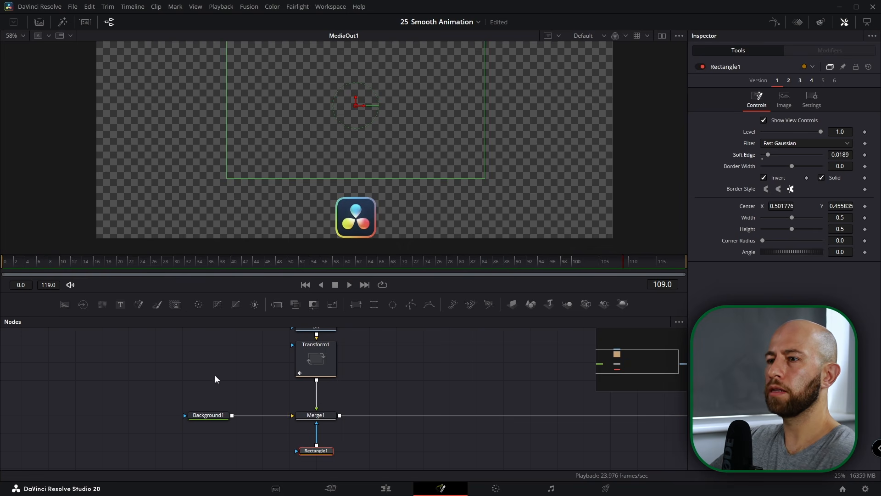
- Make Background1 opaque by setting its Alpha to 1.0 and return to the first frame
{"action": "left_click", "coordinate": [206, 418]}
{"action": "double_click", "coordinate": [748, 207]}
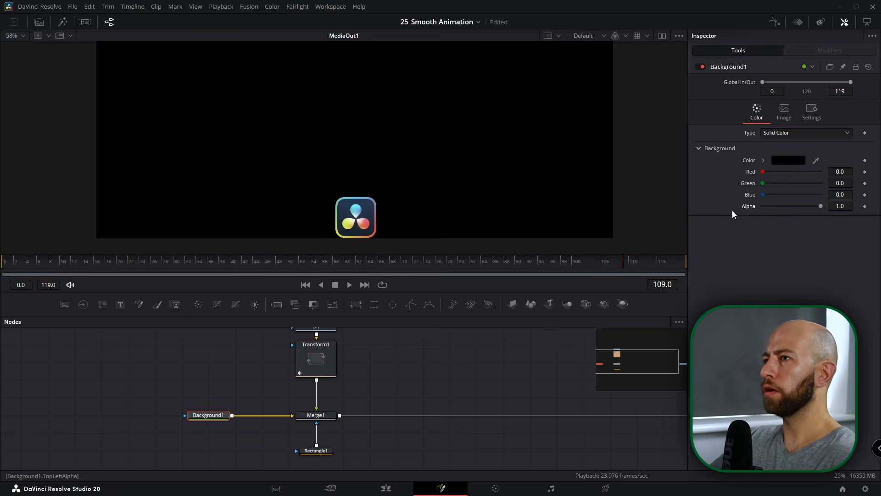
{"action": "left_click_drag", "start_coordinate": [143, 262], "coordinate": [2, 260]}
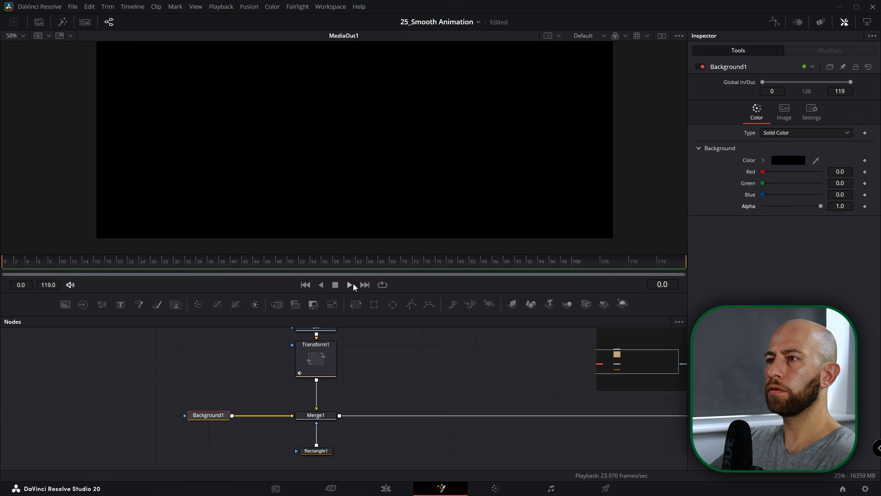